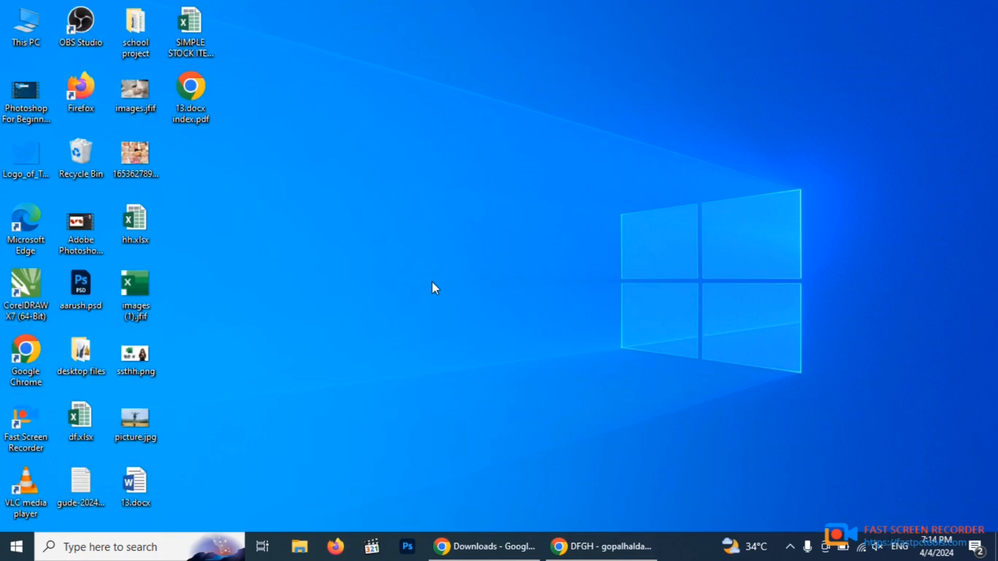
Open the simple stock item sheet workbook from the desktop, dismiss the activation notice and enable editing.
right_click(356, 222)
left_click(389, 224)
double_click(195, 33)
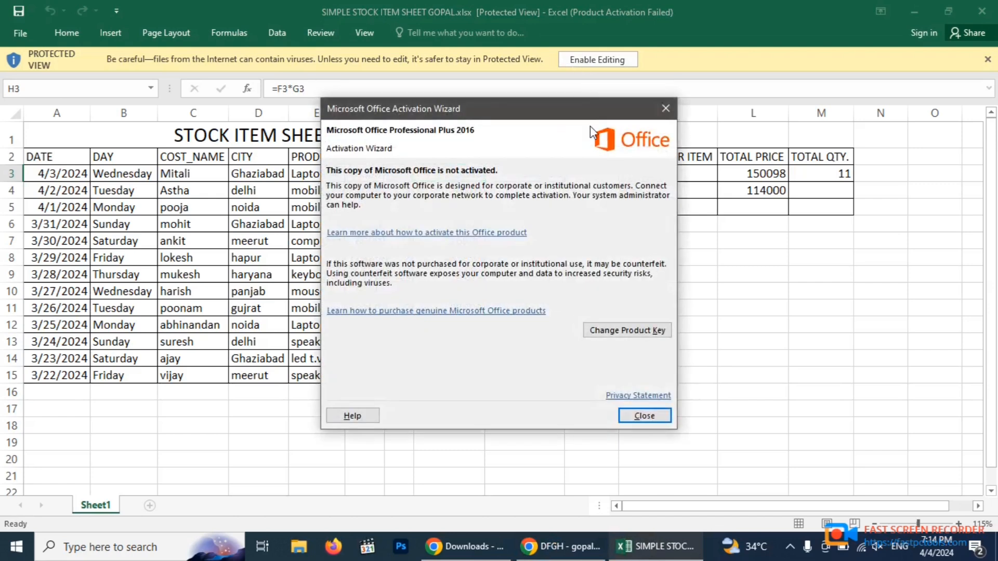
left_click(653, 410)
left_click(598, 60)
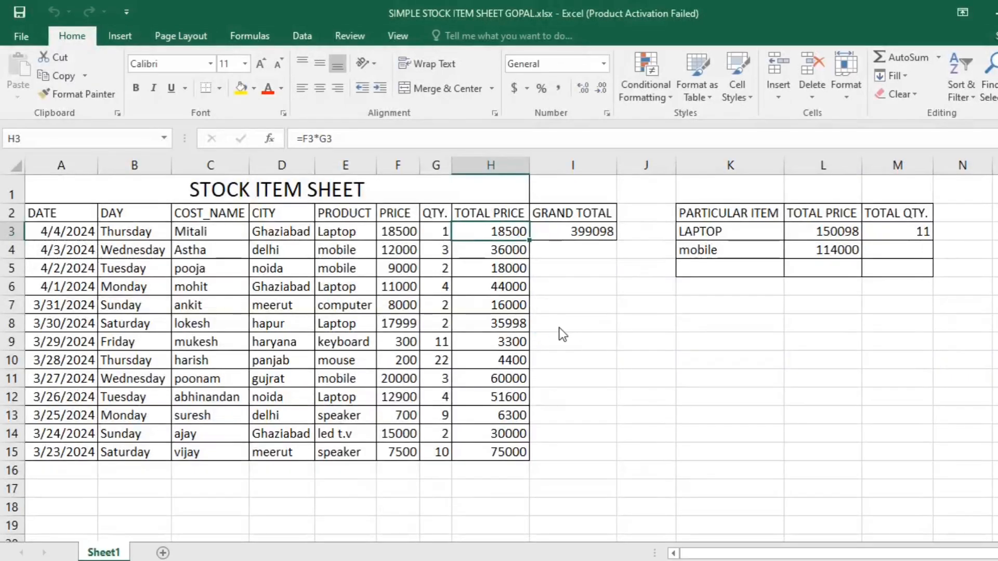
Clear the date and day entries in A3:B15 of the stock table.
left_click(334, 267)
left_click(147, 245)
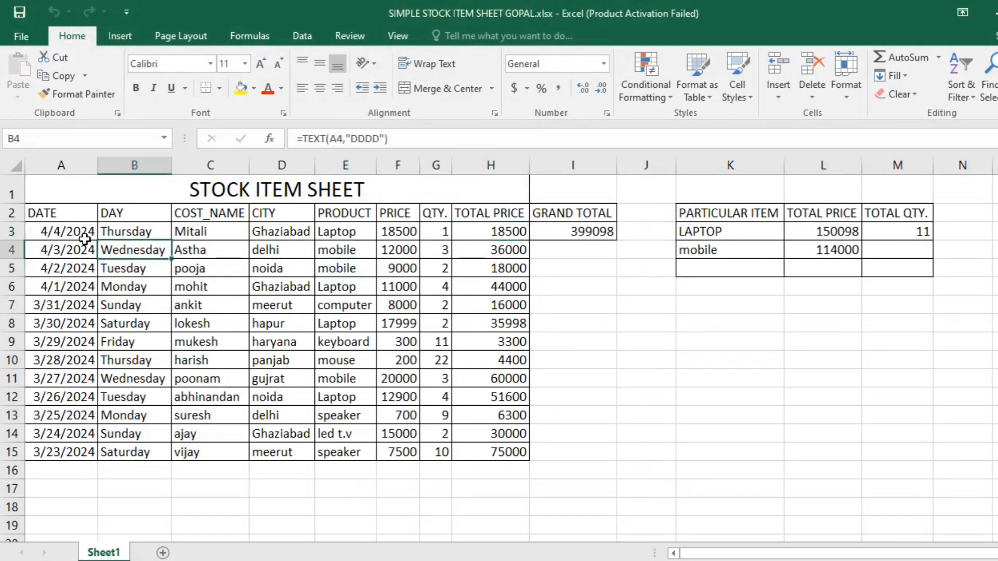
left_click(84, 232)
left_click(61, 265)
left_click_drag(73, 230, 140, 464)
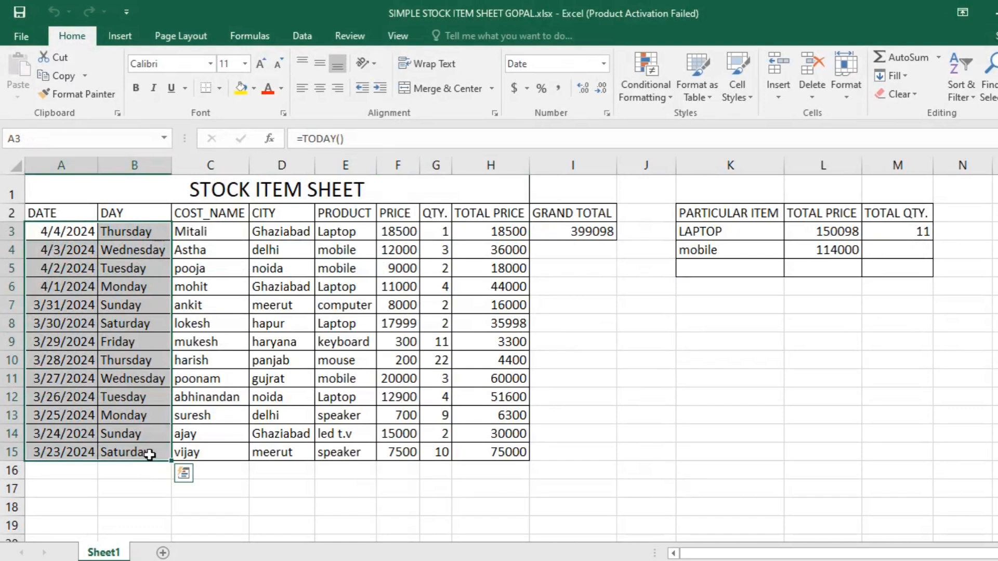
key("Delete")
left_click(811, 344)
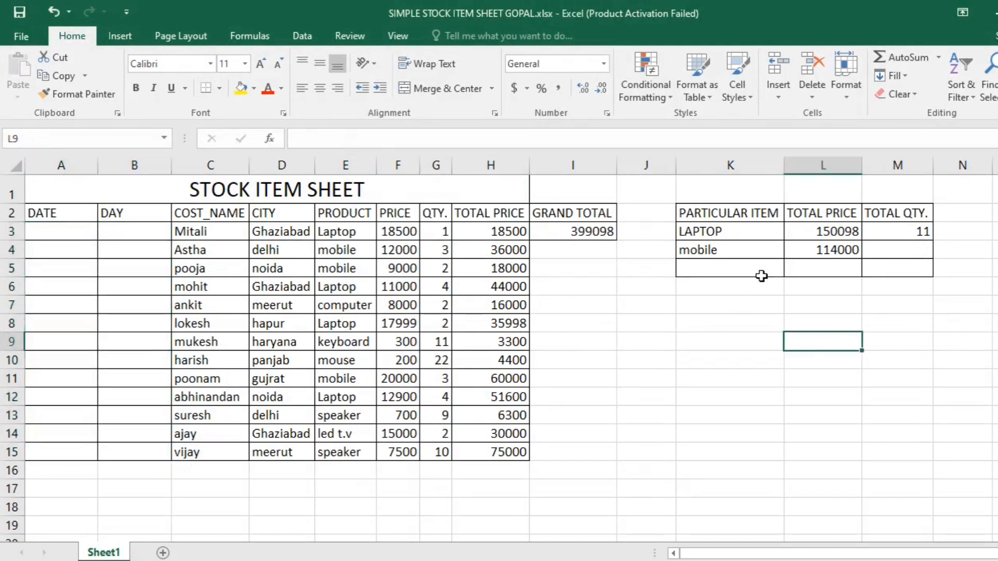
Clear the total price and total quantity cells L3:M5 in the particular item table.
left_click_drag(818, 229, 938, 283)
key("Delete")
left_click(895, 378)
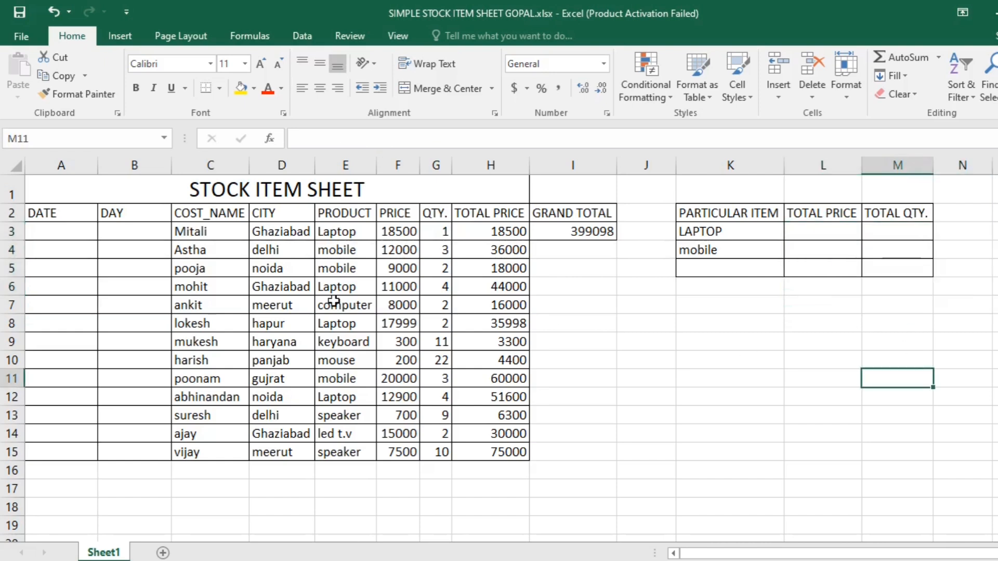
Examine the first record's customer name, city, product, price, quantity and total price formula in row 3.
left_click(138, 266)
left_click(218, 228)
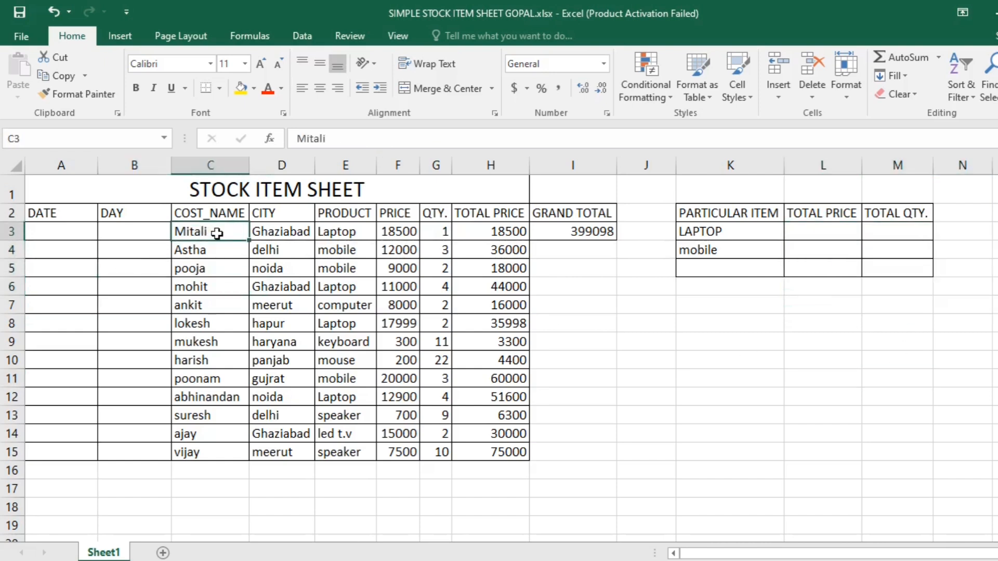
left_click(277, 233)
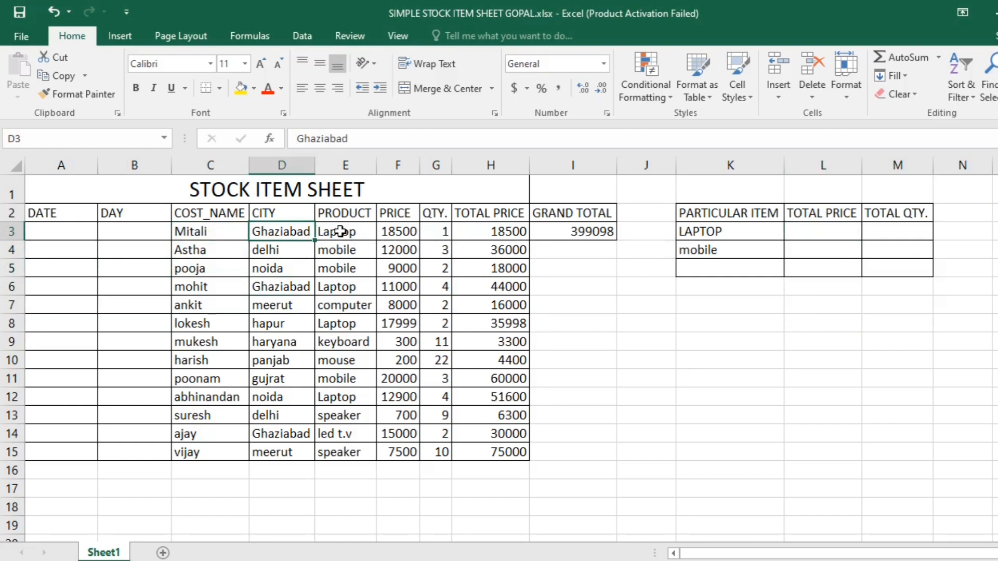
left_click(338, 230)
left_click(240, 233)
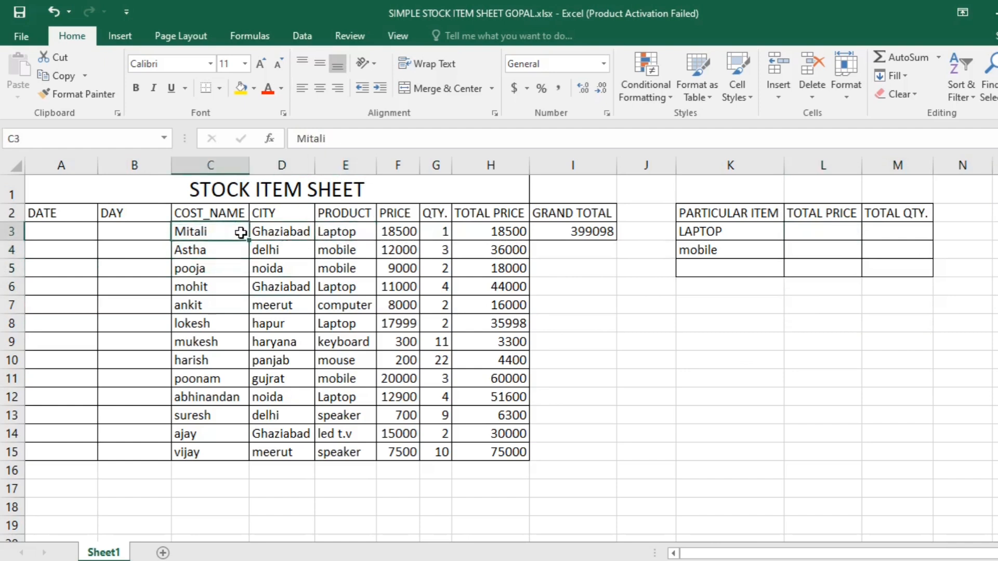
left_click(288, 232)
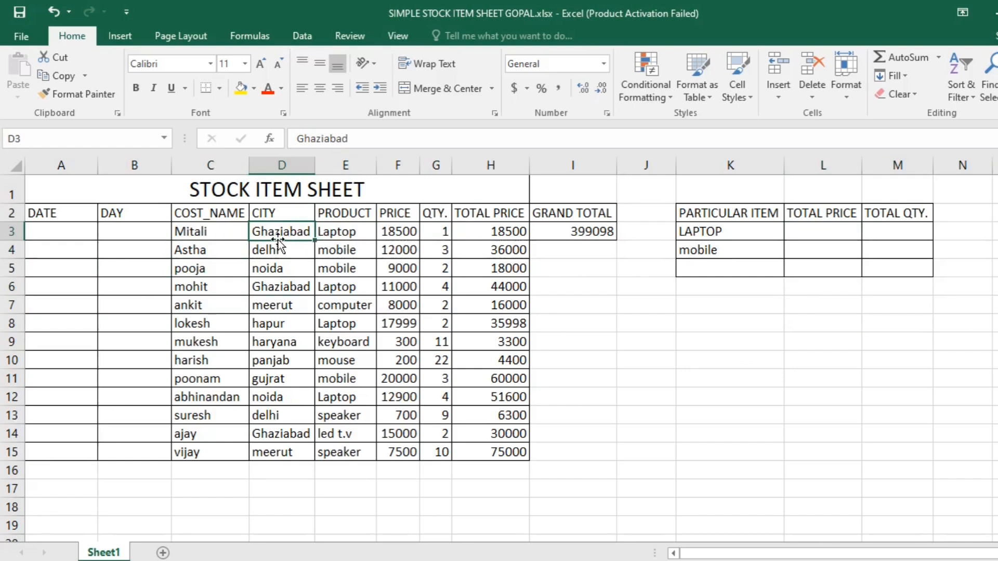
left_click(338, 232)
left_click(402, 233)
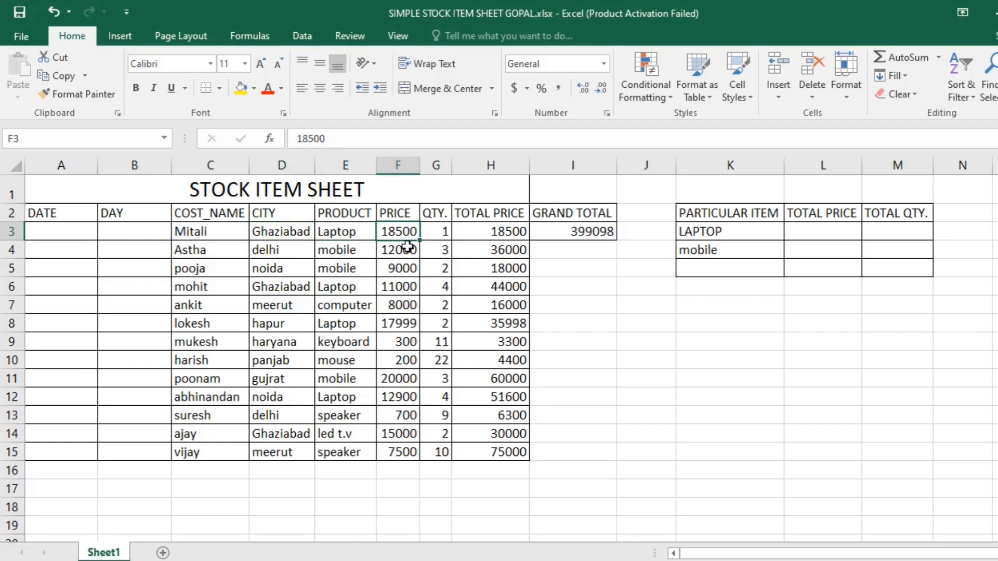
left_click(444, 236)
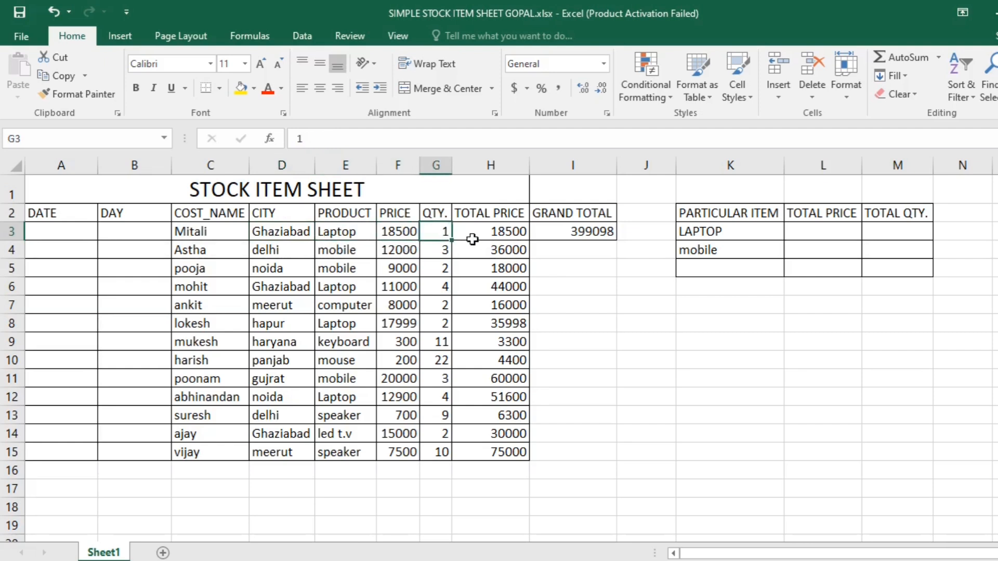
left_click(517, 232)
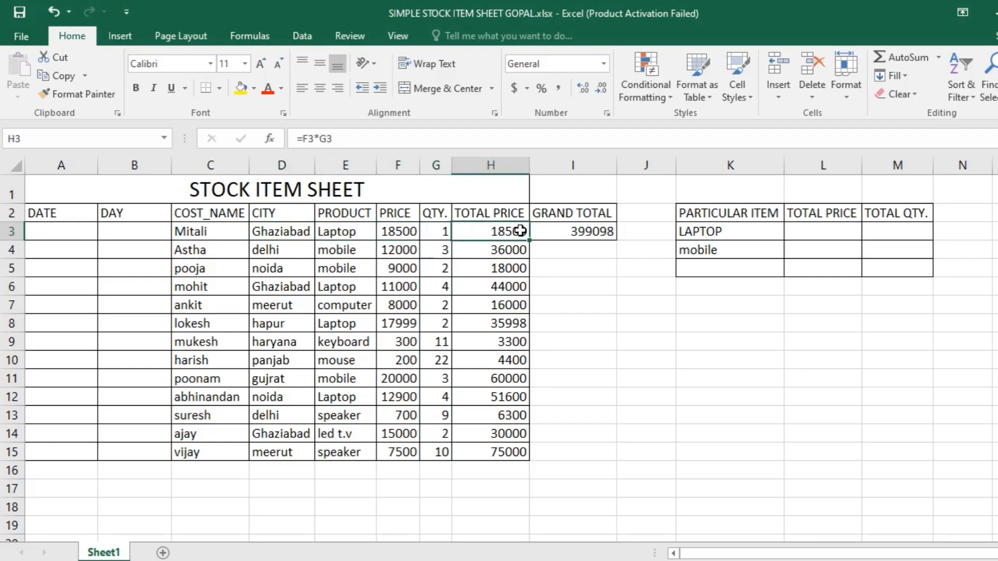
Set the quantity of the first record in G3 to 2.
left_click(443, 243)
left_click(440, 233)
type("2")
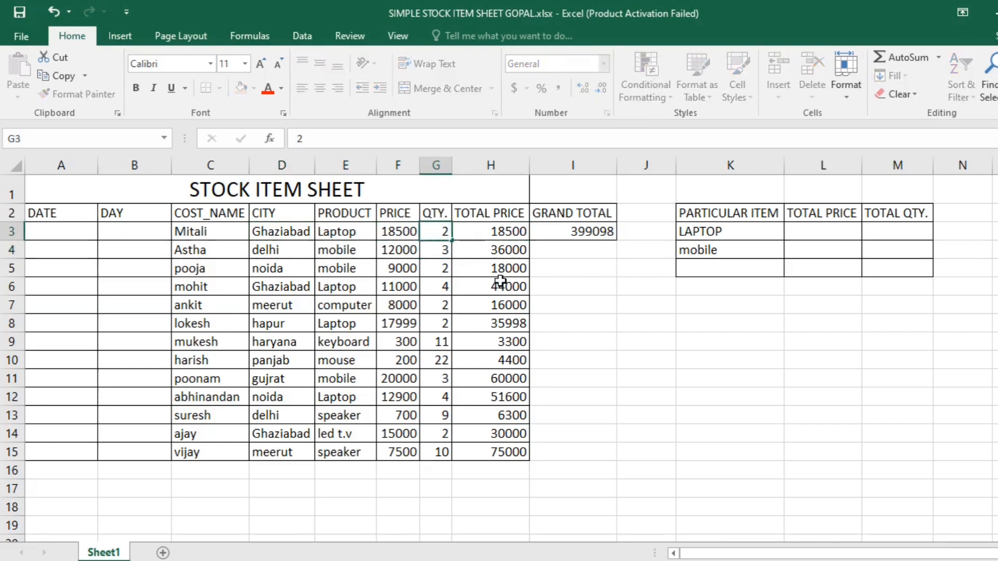
left_click(500, 231)
left_click_drag(508, 229, 484, 468)
key("F2")
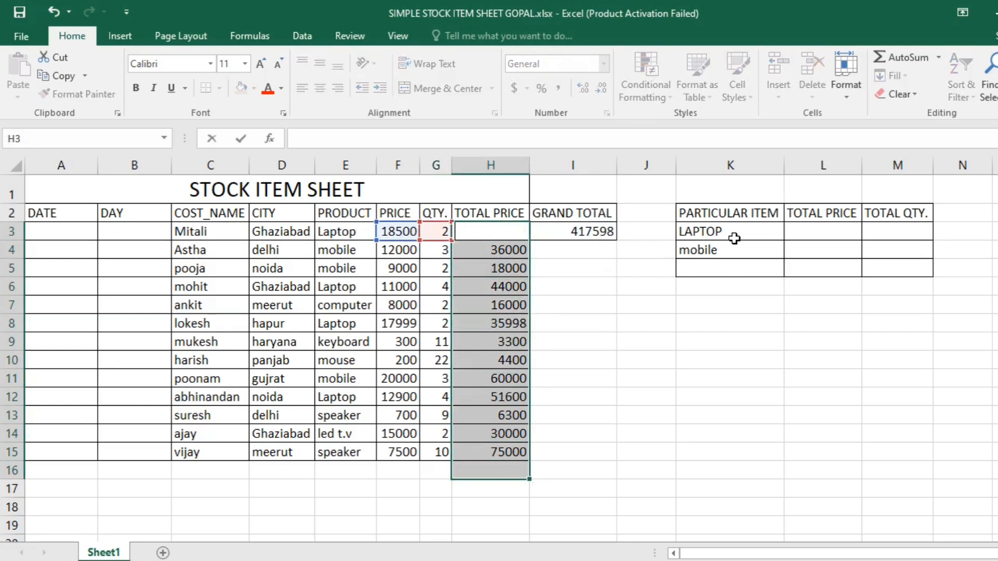
key("Escape")
left_click(634, 252)
left_click_drag(517, 228, 522, 453)
left_click(605, 319)
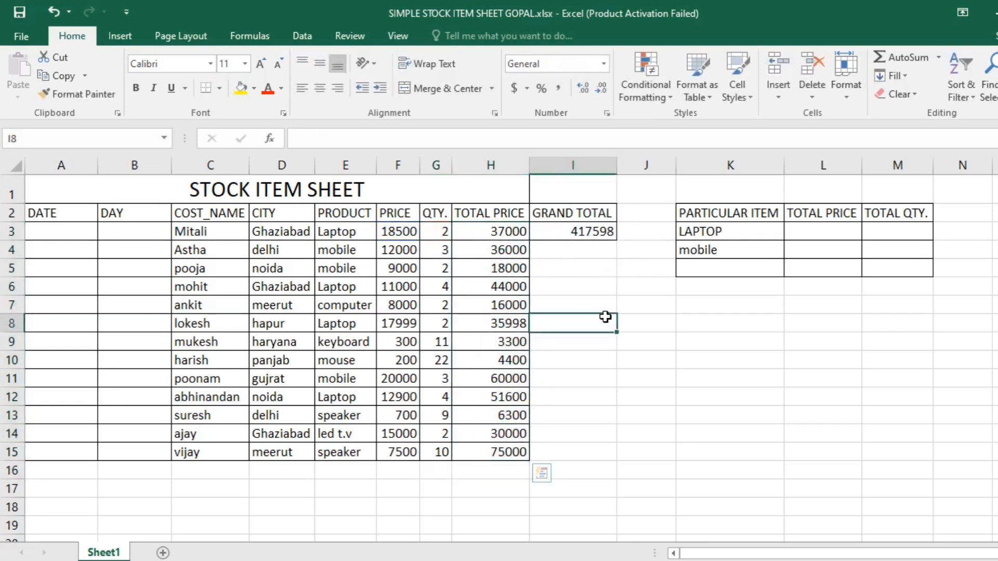
Clear the total price formulas in H3:H16 and the grand total formula in I3.
left_click_drag(525, 232, 535, 478)
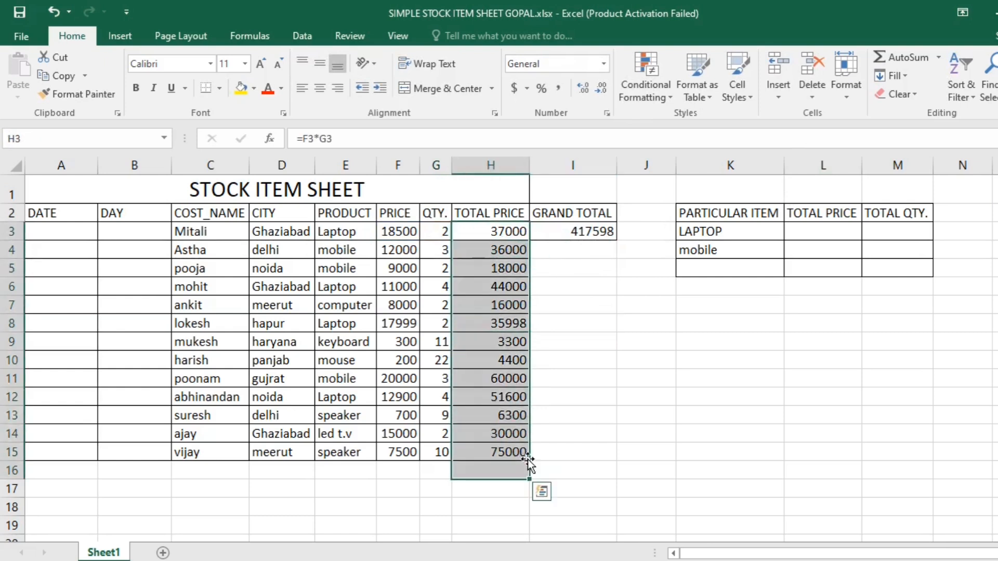
key("Delete")
left_click(630, 335)
left_click(593, 229)
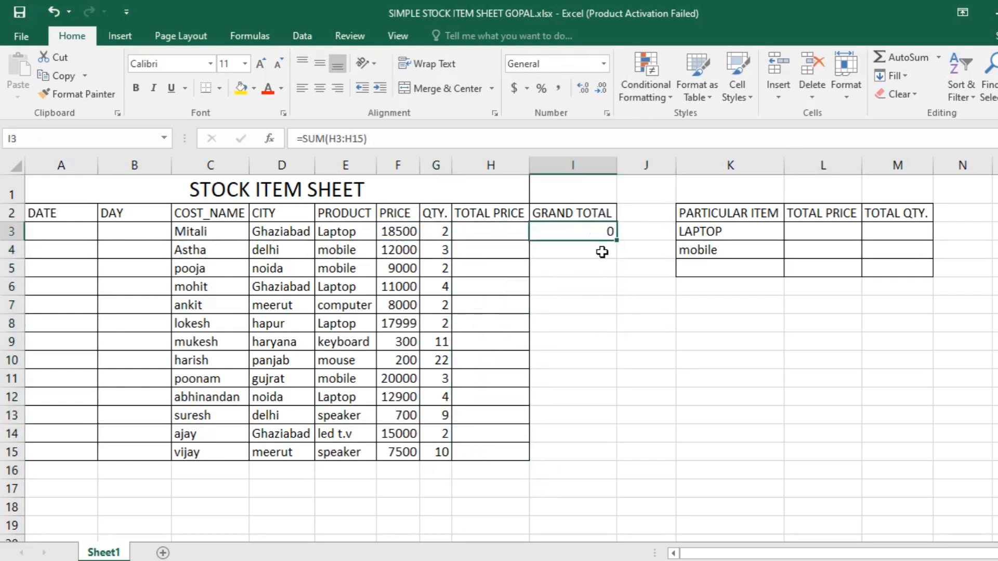
key("Delete")
Calculate the total price in H3 as price times quantity with =F3*G3 and fill the formula down to H15.
left_click(403, 233)
left_click(432, 233)
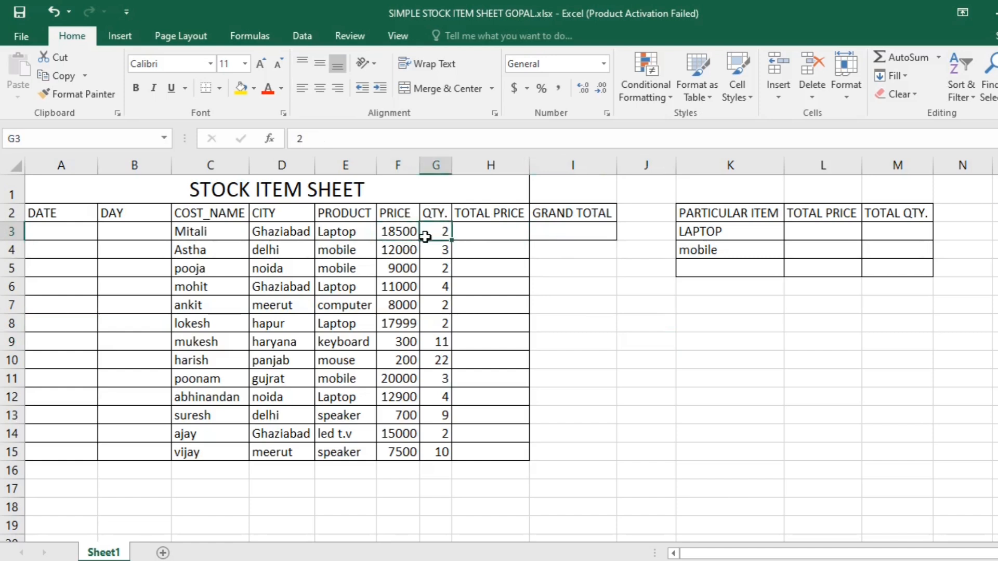
left_click(470, 231)
left_click(403, 233)
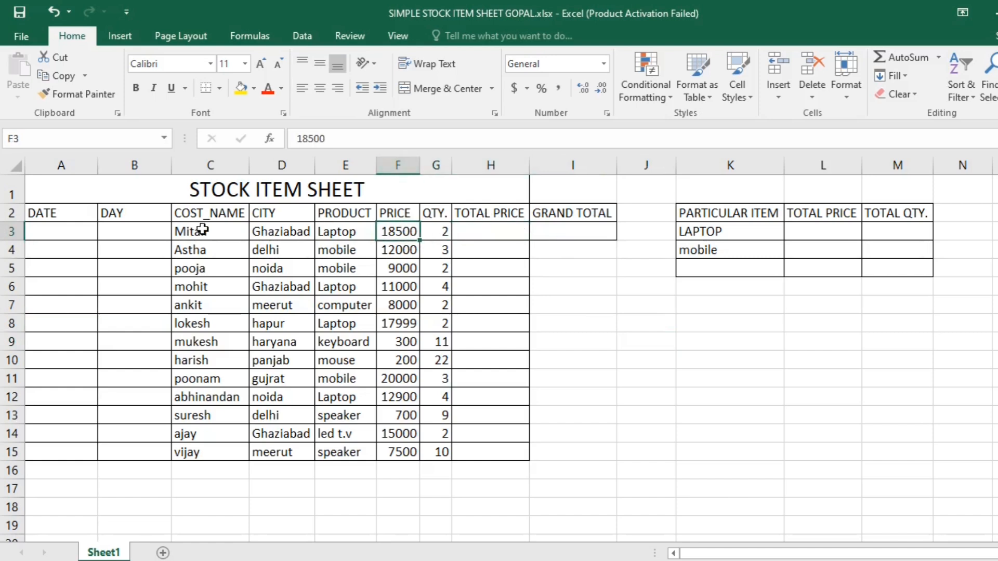
left_click(445, 230)
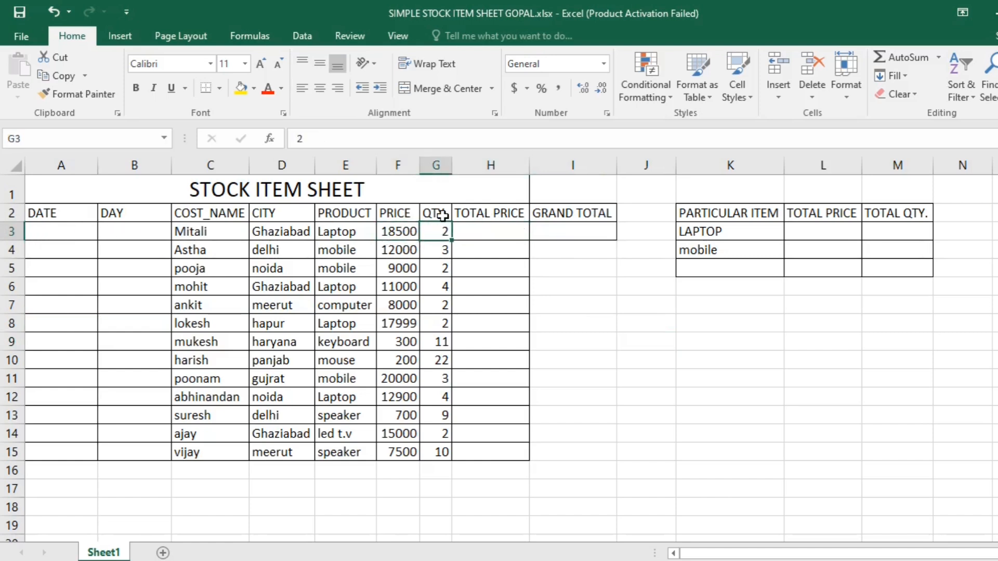
left_click(483, 233)
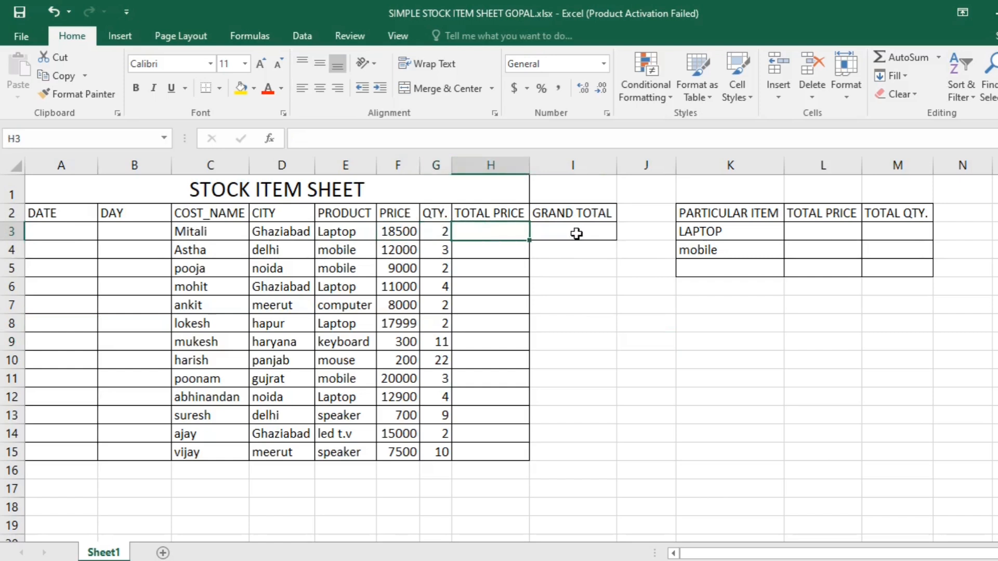
type("=")
left_click(405, 233)
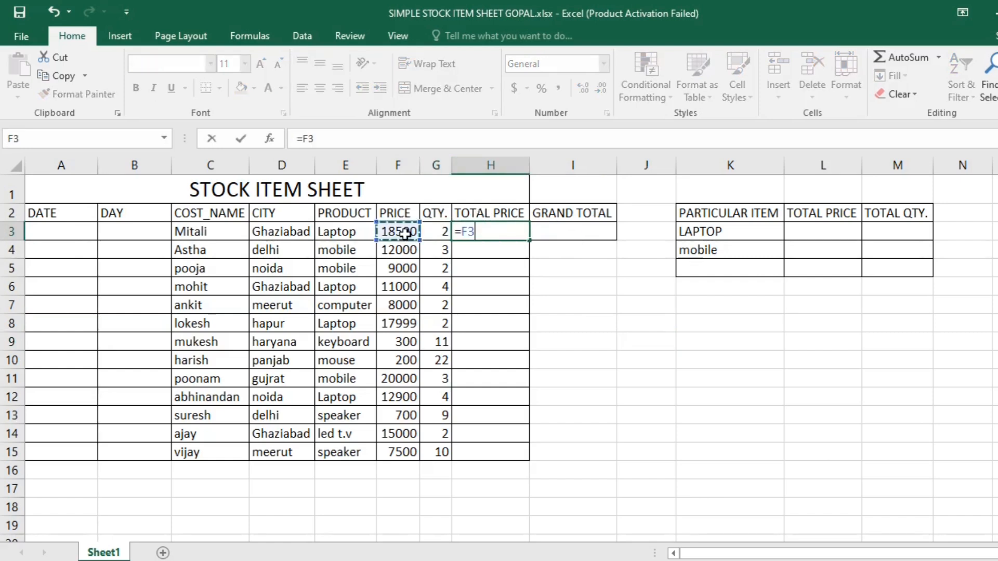
type("*")
left_click(441, 230)
key("Return")
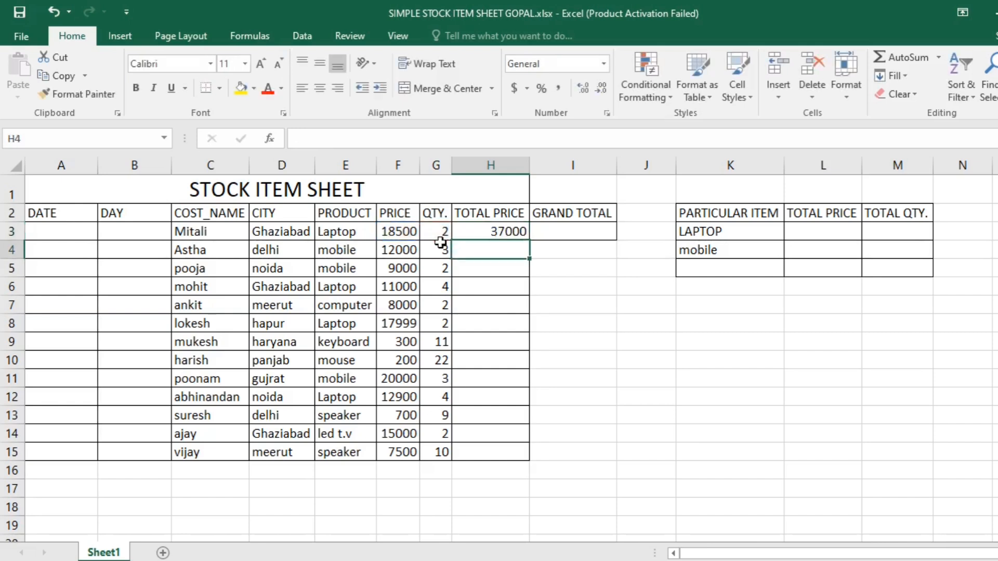
left_click(509, 235)
left_click_drag(529, 240, 524, 460)
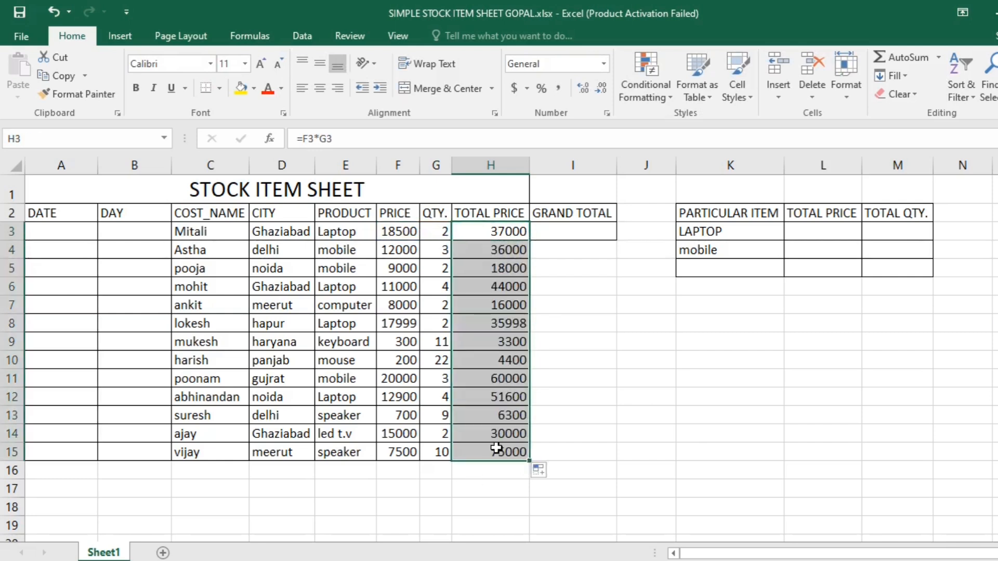
Calculate the grand total in I3 by summing the total prices in H3:H15 with the SUM function.
scroll(626, 384, "up", 1)
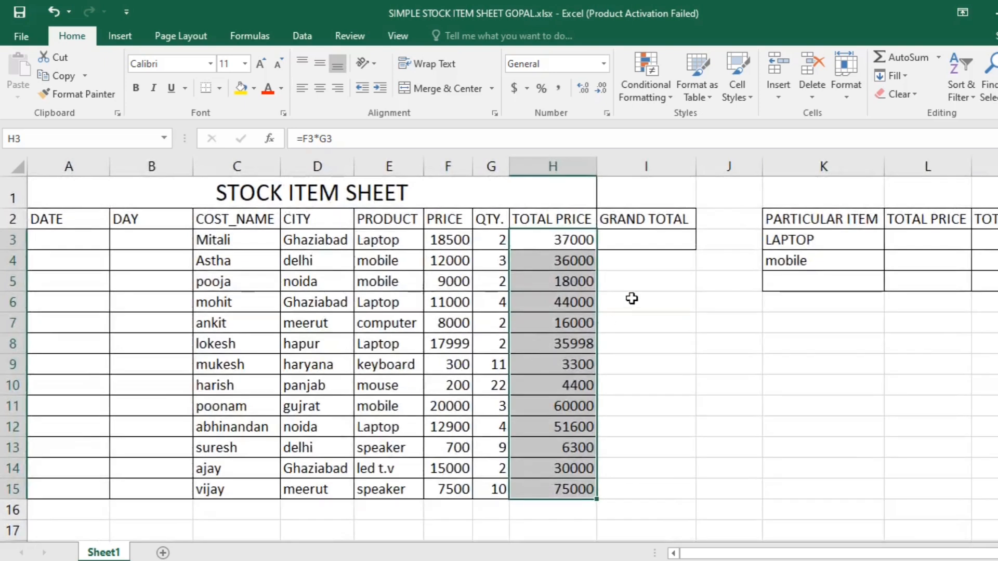
left_click(628, 243)
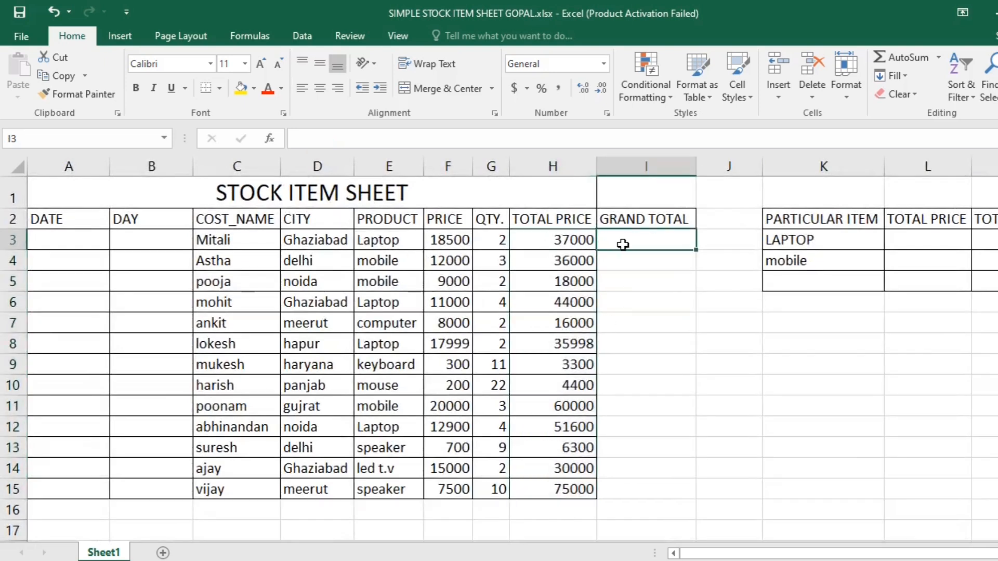
type("=sum9")
key("BackSpace")
type("(")
left_click_drag(537, 235, 561, 495)
key("Return")
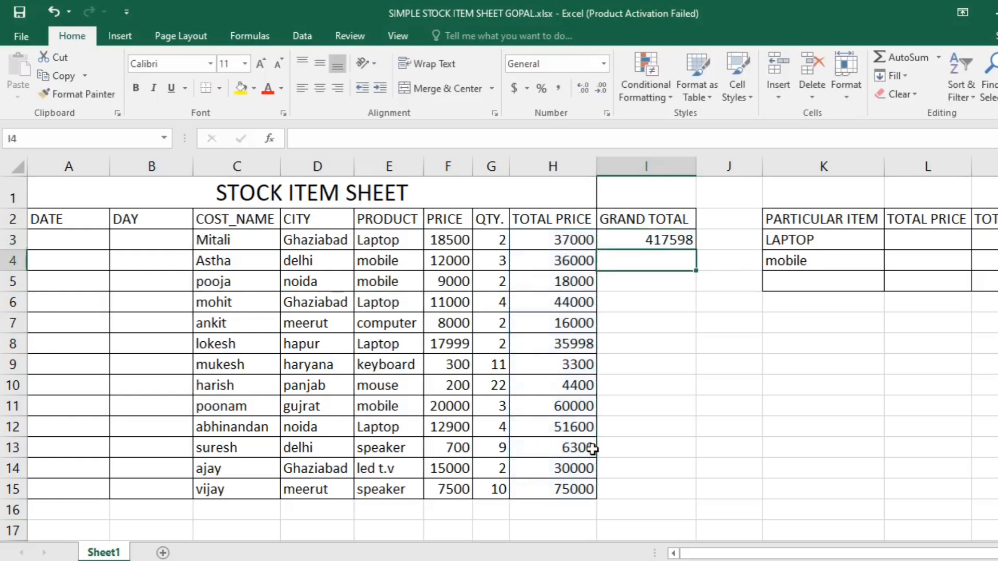
Review the first two records in rows 3 and 4, from customer name through price and quantity to total price.
left_click(224, 240)
left_click(451, 240)
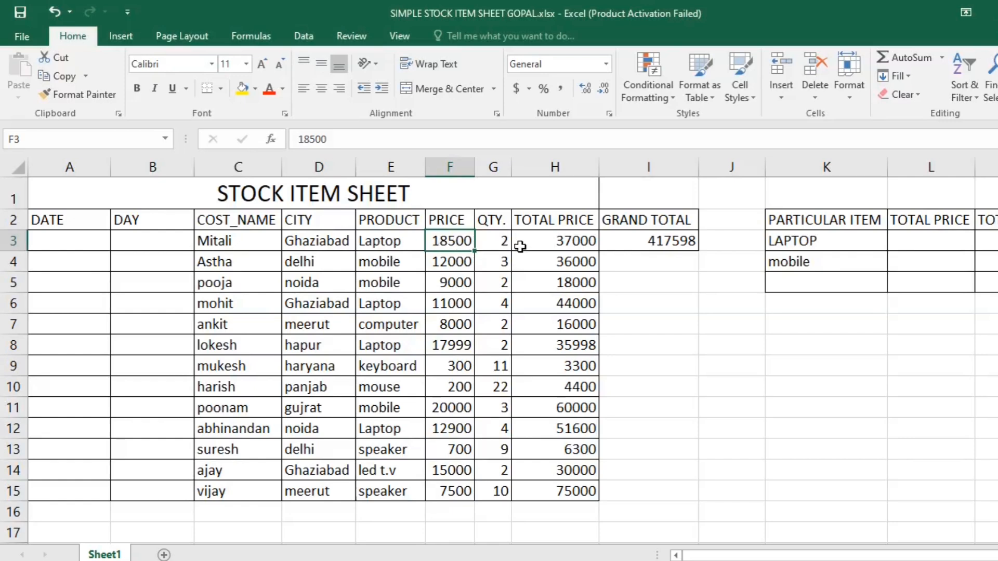
key("Right")
left_click(548, 241)
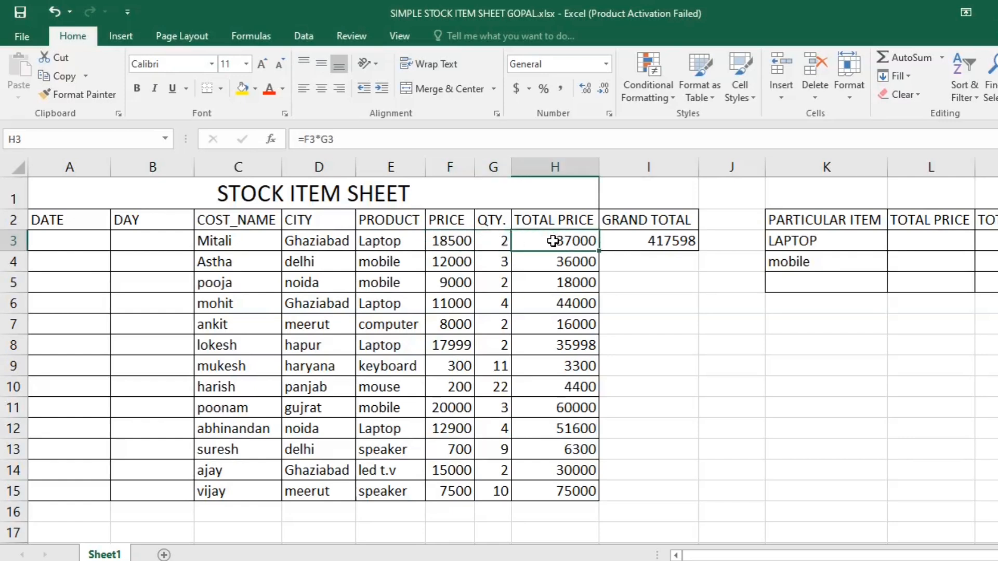
left_click(235, 261)
left_click(301, 262)
left_click(382, 264)
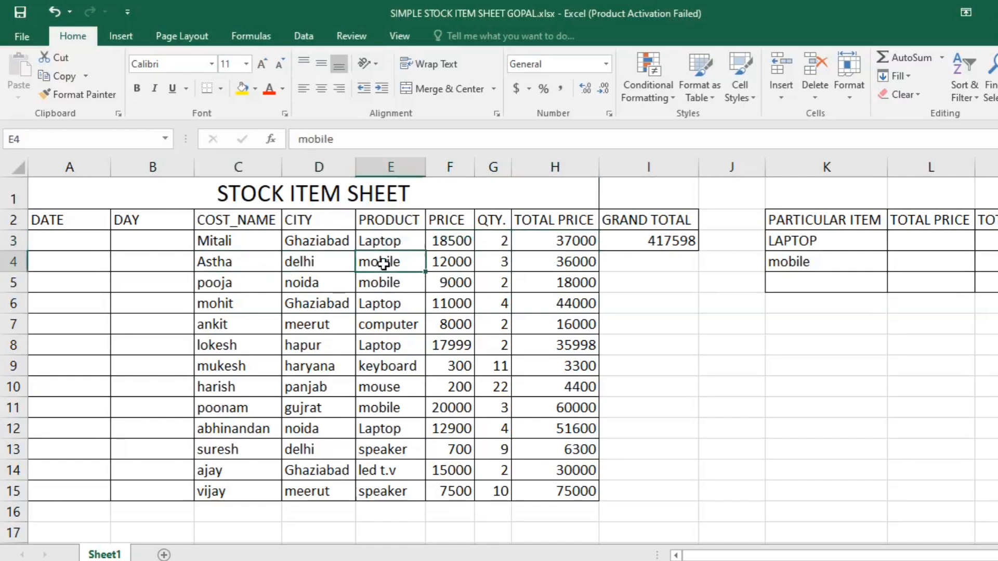
left_click(452, 264)
left_click(508, 266)
left_click(555, 263)
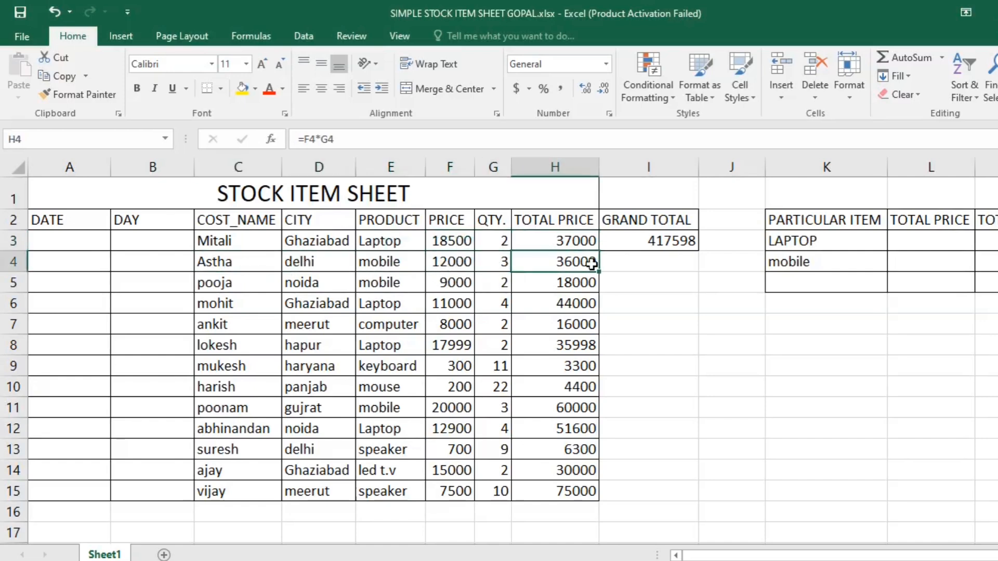
Inspect the total price formulas in H3 and H4 and the grand total formula in I3.
key("Up")
key("F2")
key("Return")
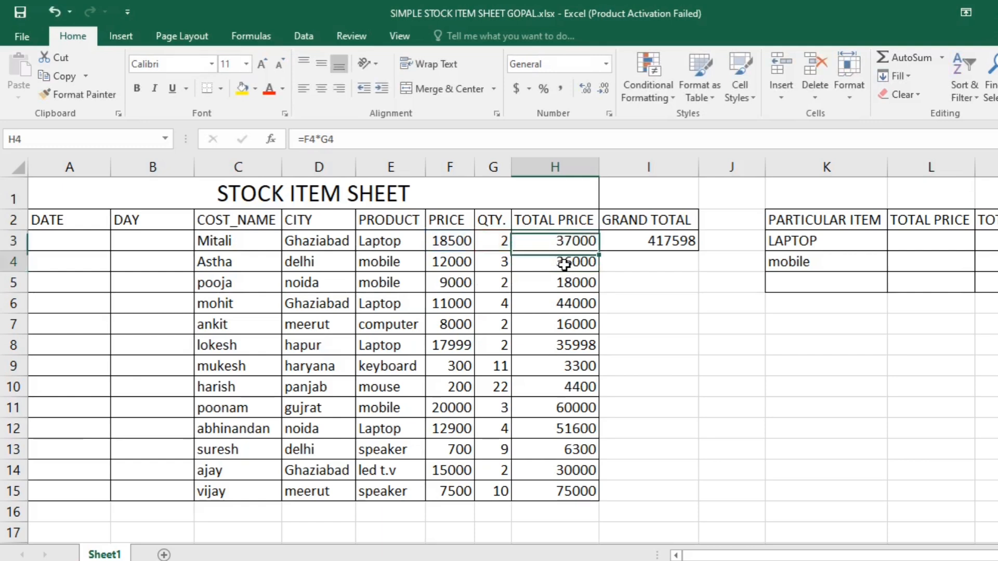
key("F2")
key("ctrl+Return")
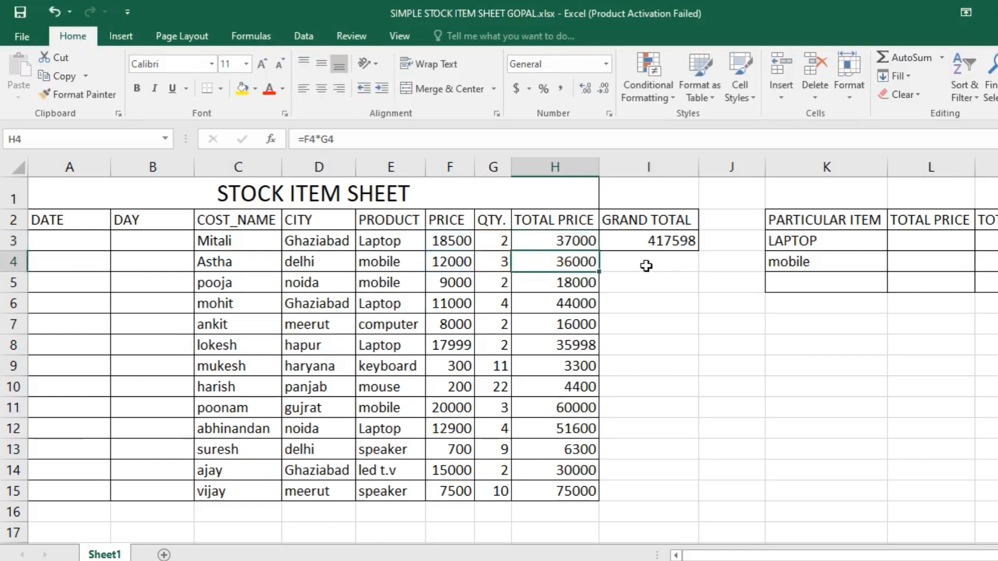
left_click(660, 245)
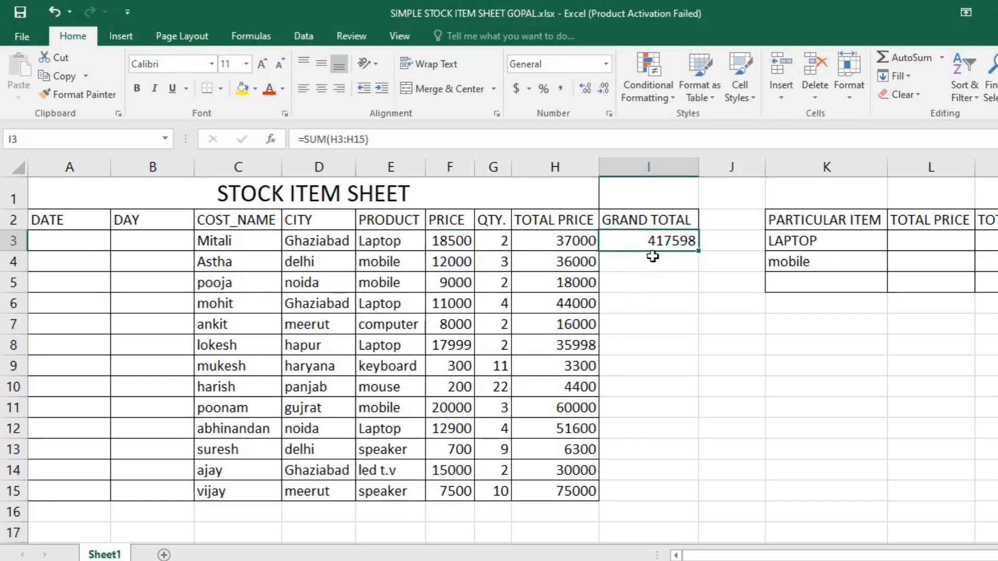
Check which cells the grand total formula in I3 adds up.
key("F2")
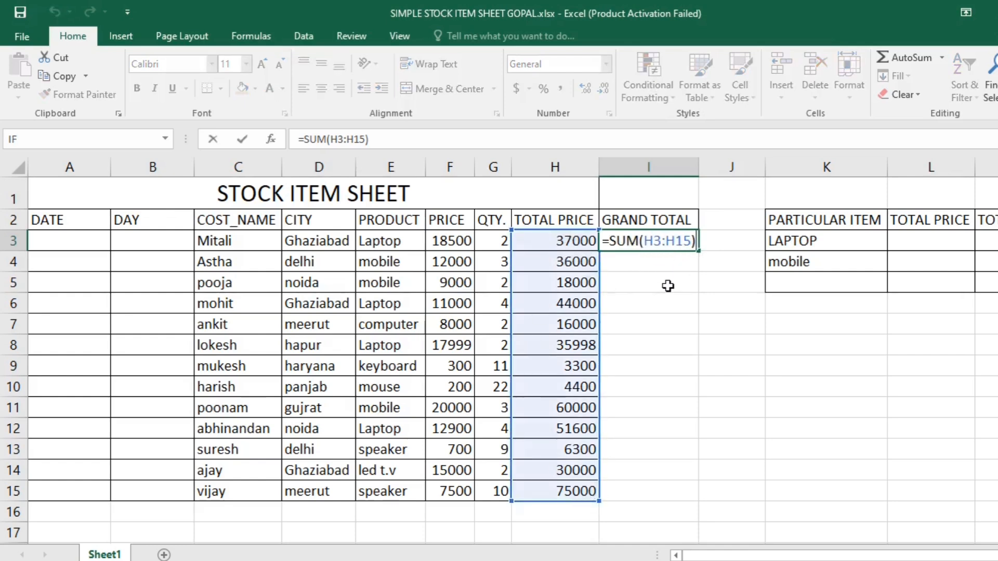
key("ctrl+Return")
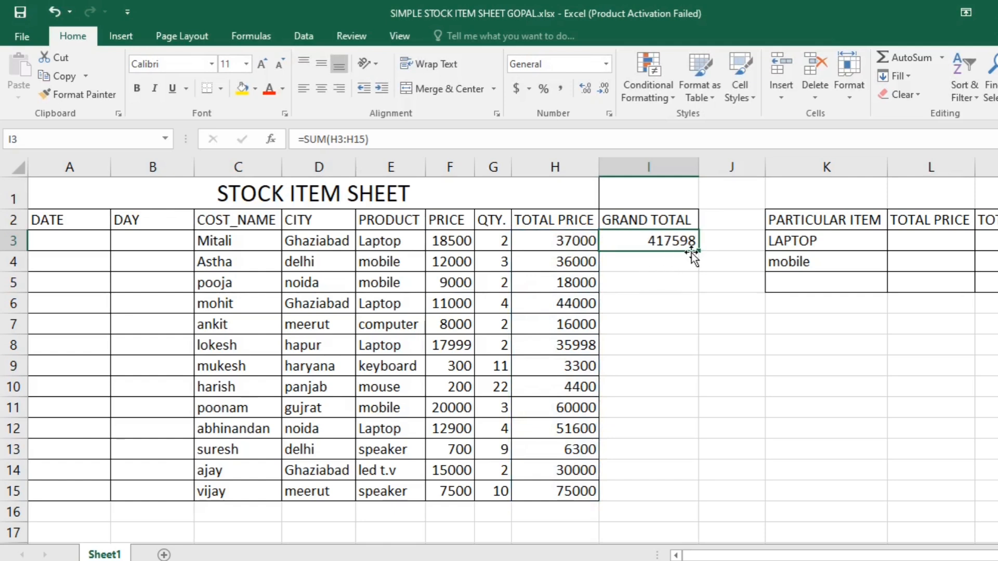
Enter the current date in A3 with the formula =today().
left_click(59, 239)
left_click(141, 241)
left_click(74, 238)
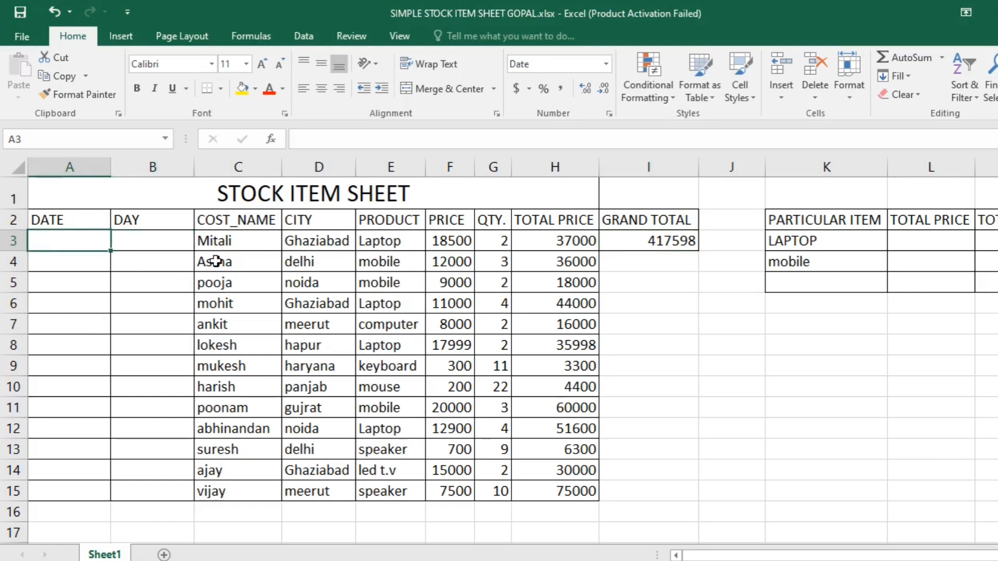
type("=today()")
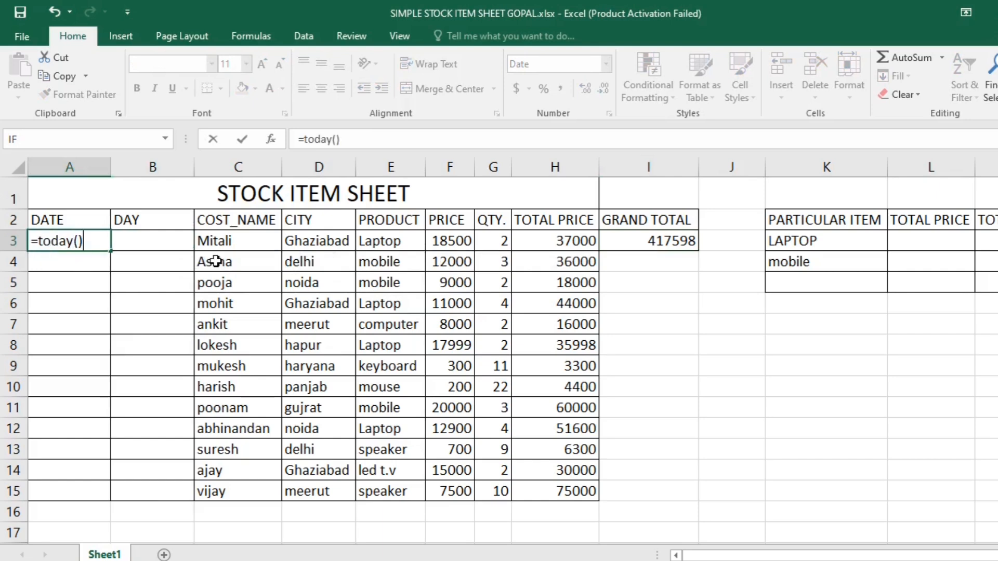
key("Return")
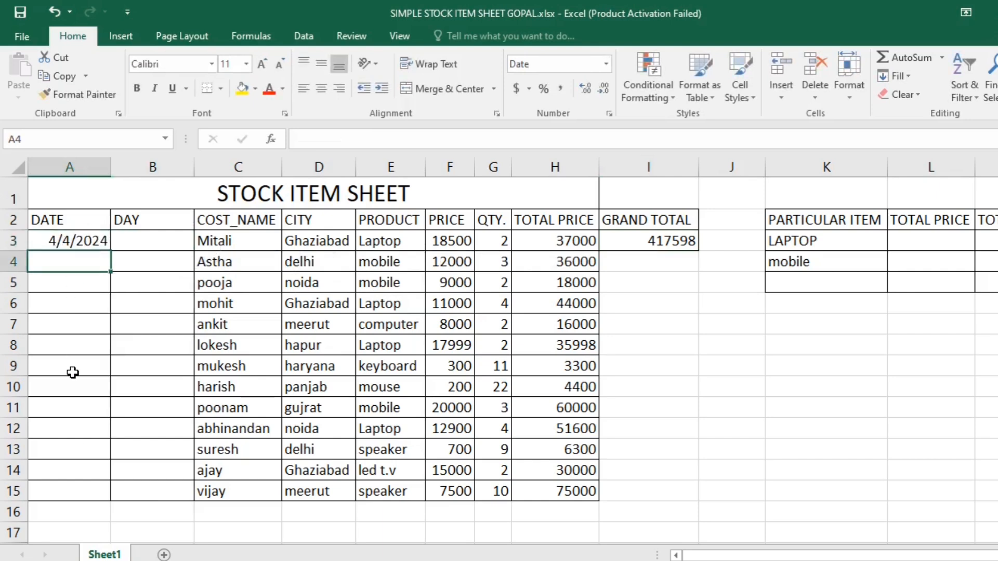
Make each following date one day earlier with =A3-1 in A4 and fill the formula down to A15.
type("=")
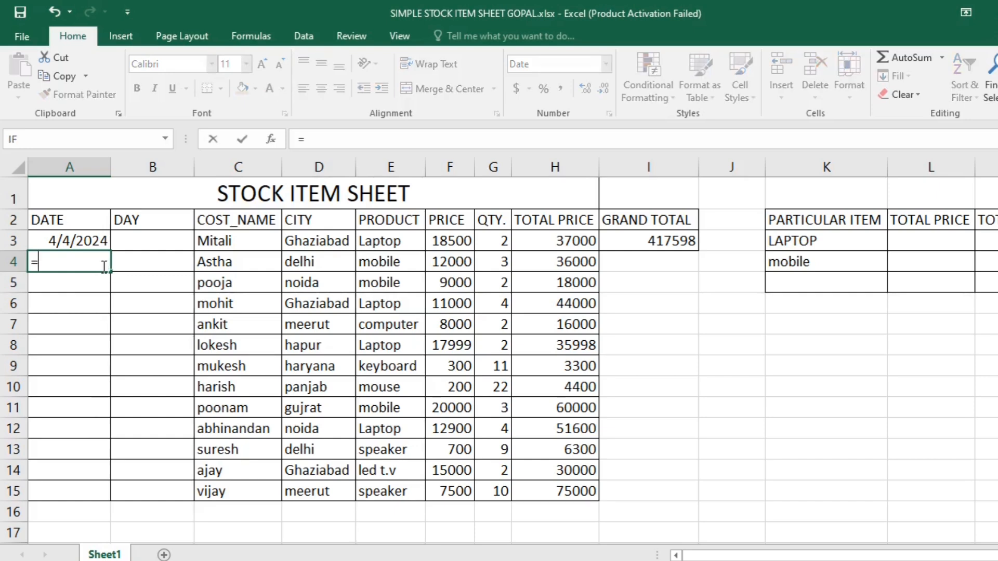
left_click(91, 241)
type("-")
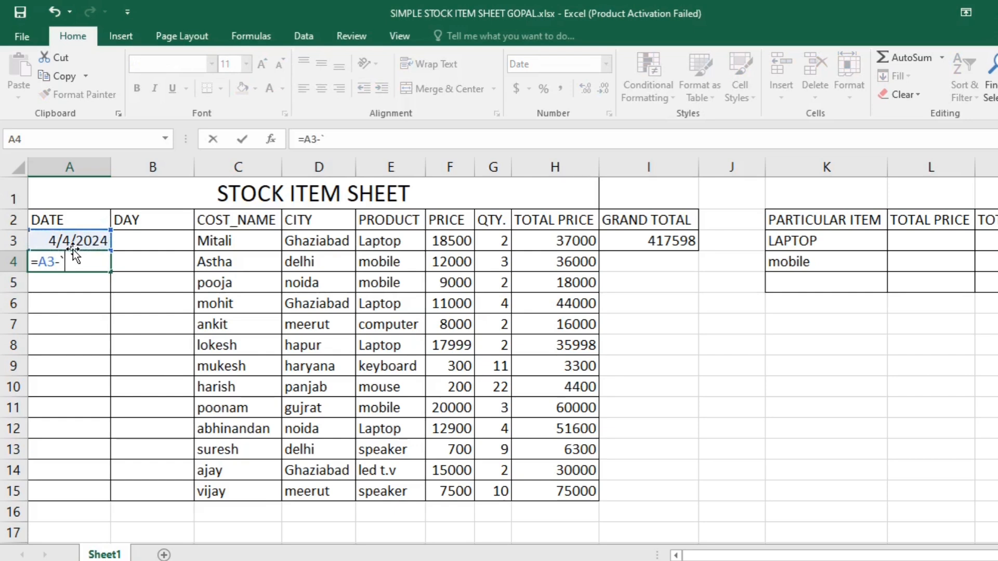
type("1")
key("Return")
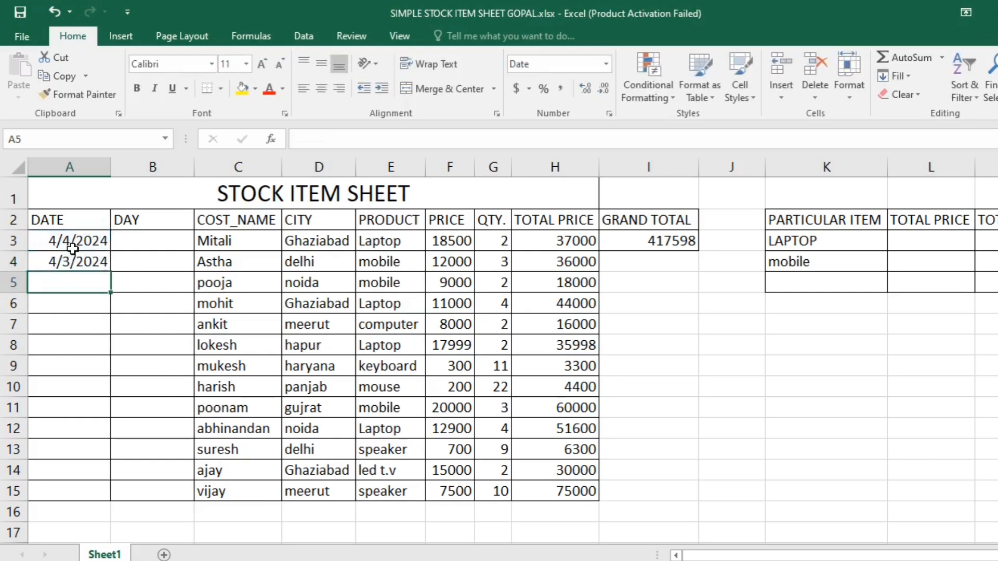
left_click(102, 263)
left_click_drag(108, 274, 82, 497)
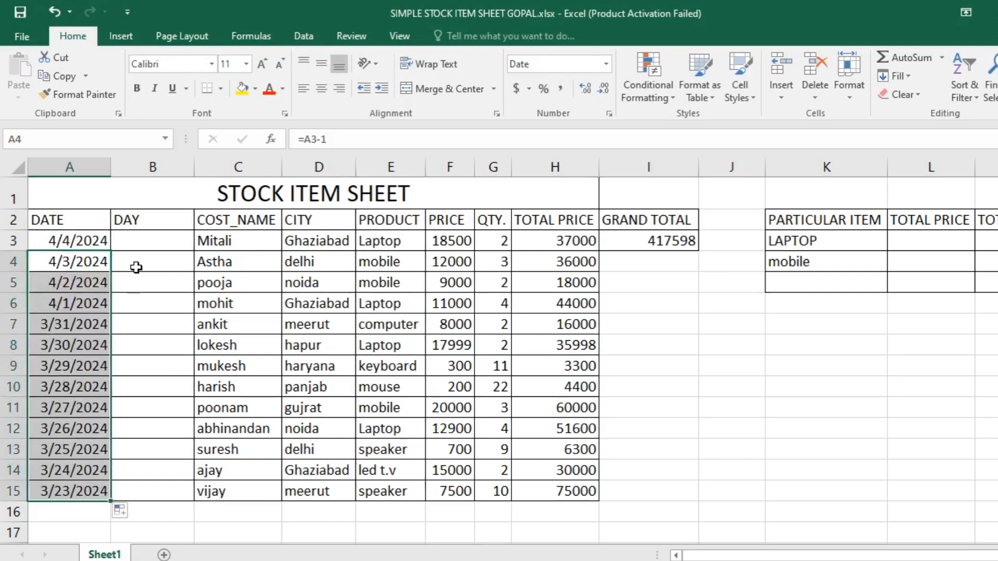
left_click(147, 238)
scroll(234, 417, "down", 4)
scroll(235, 417, "up", 4)
left_click(164, 296)
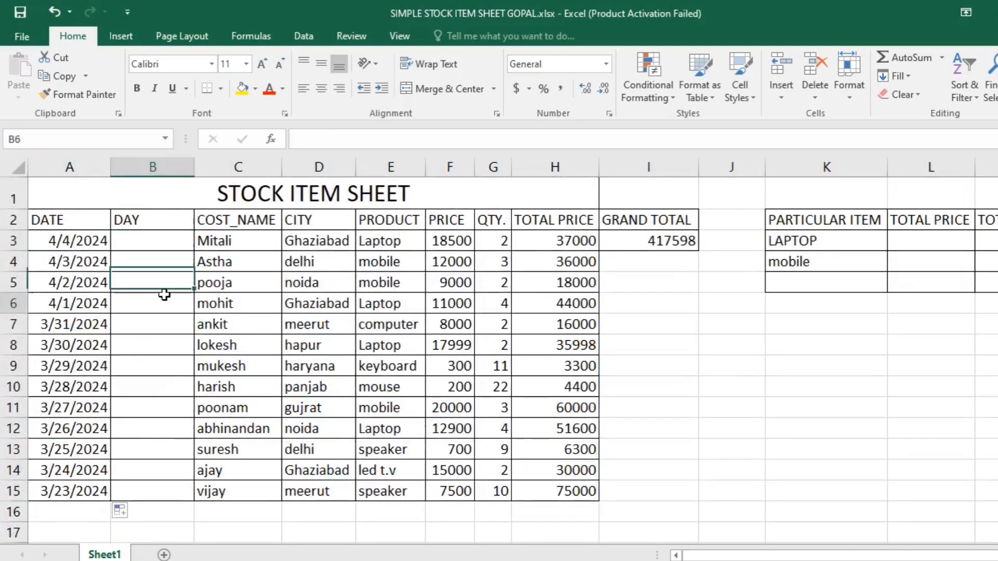
left_click(150, 239)
type("=")
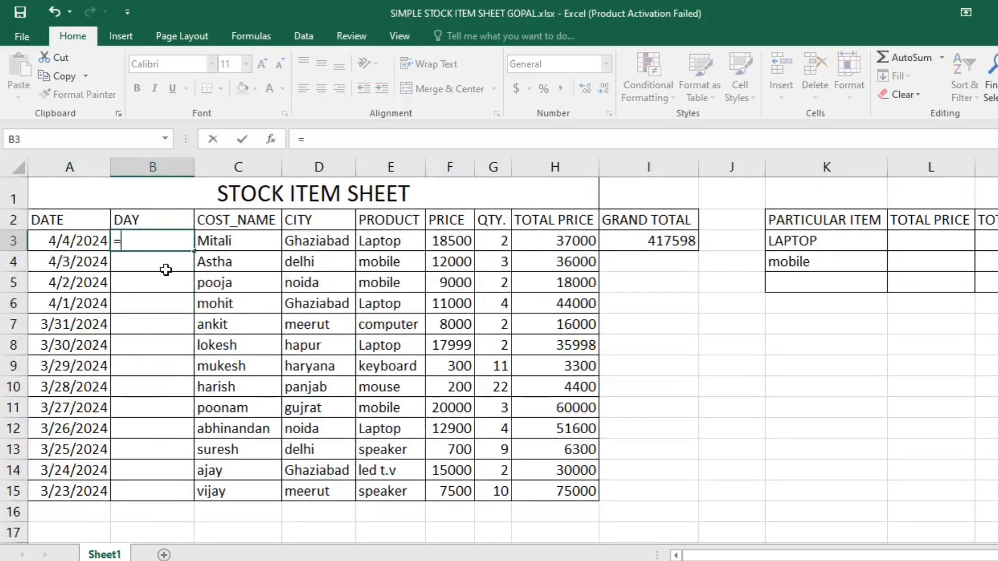
key("Escape")
left_click(74, 240)
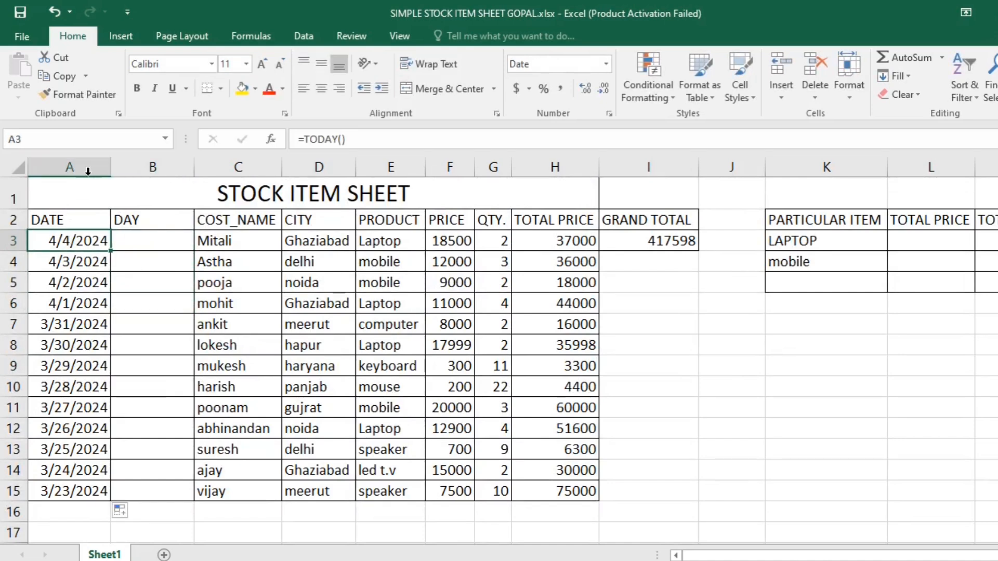
Show the full weekday name of each date with =TEXT(A3,"dddd") in B3 and fill the formula down to B15.
left_click(149, 243)
type("=t")
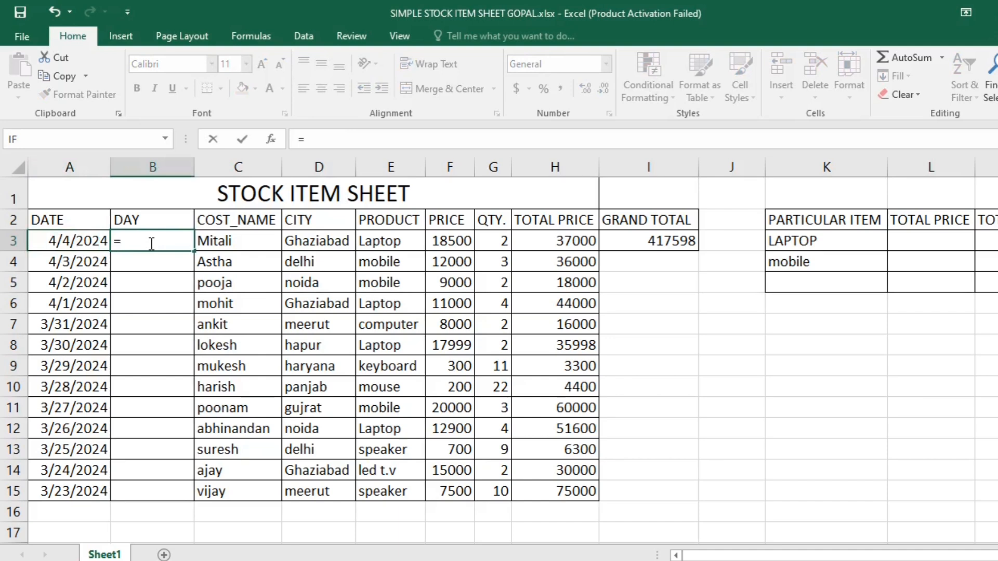
type("xe")
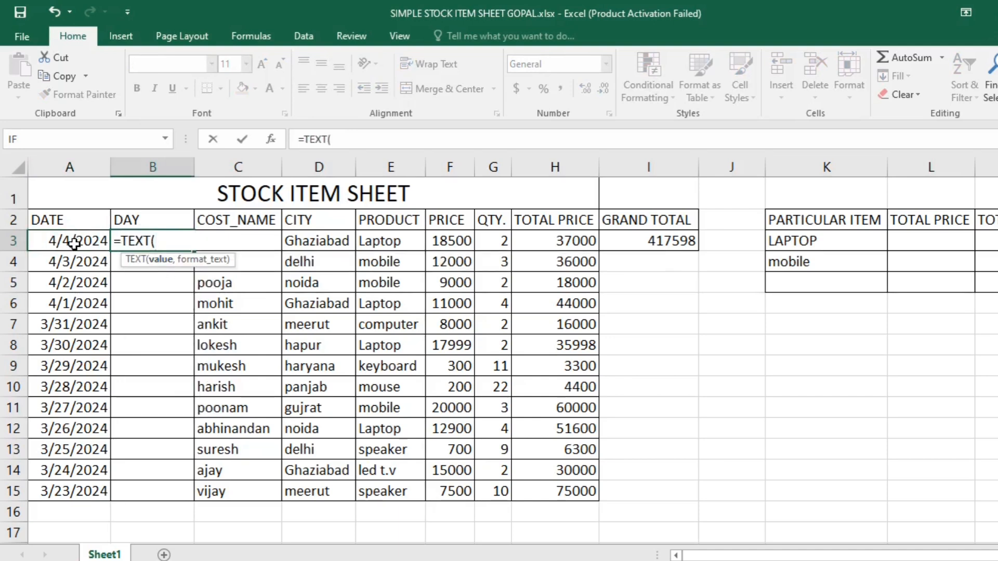
left_click(77, 240)
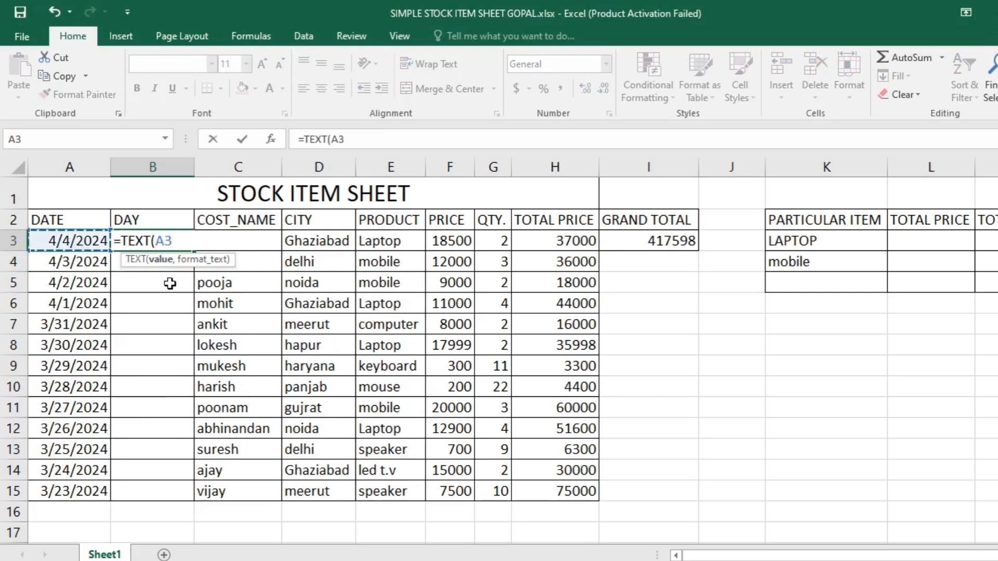
type(",\"a")
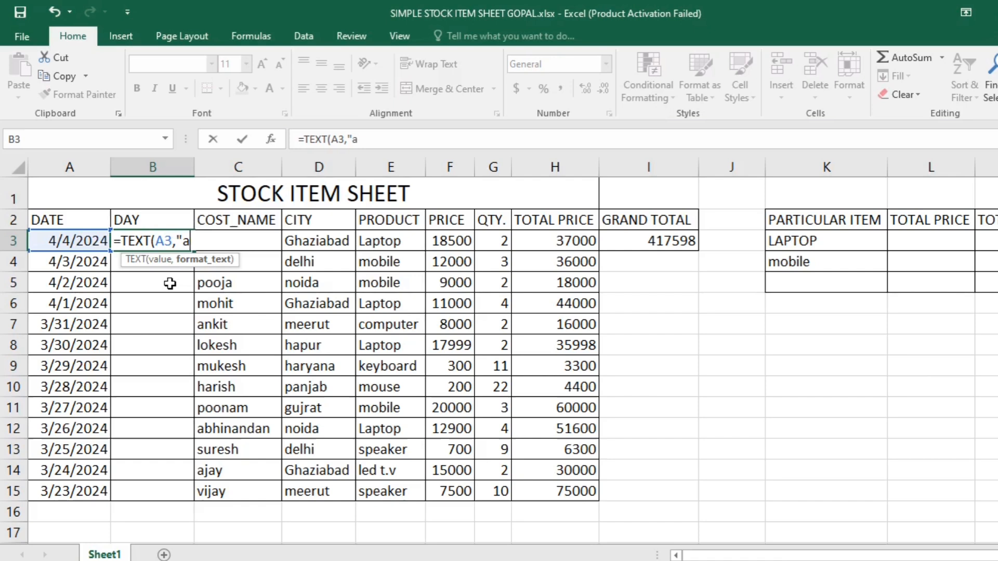
key("BackSpace")
type("dddd")
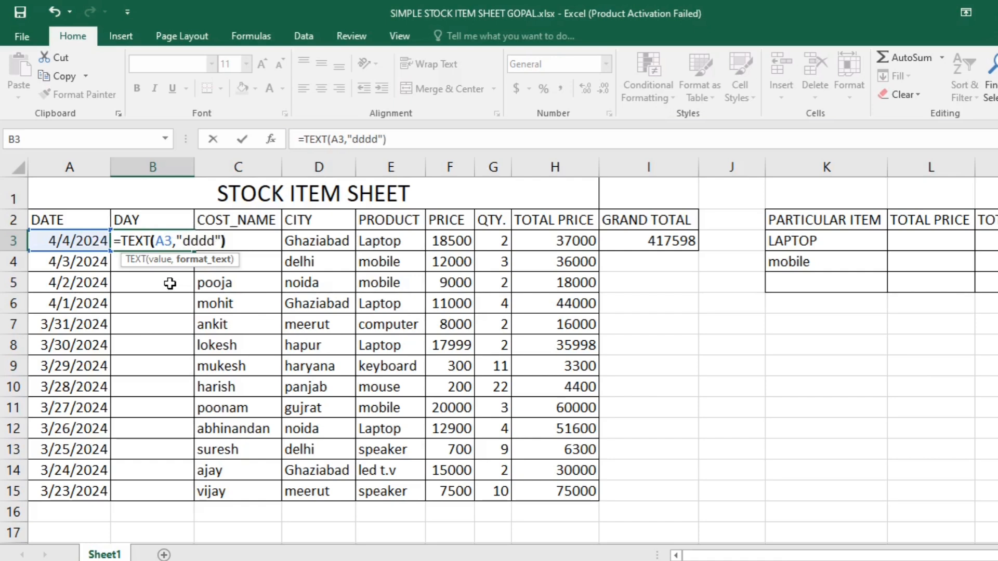
key("Return")
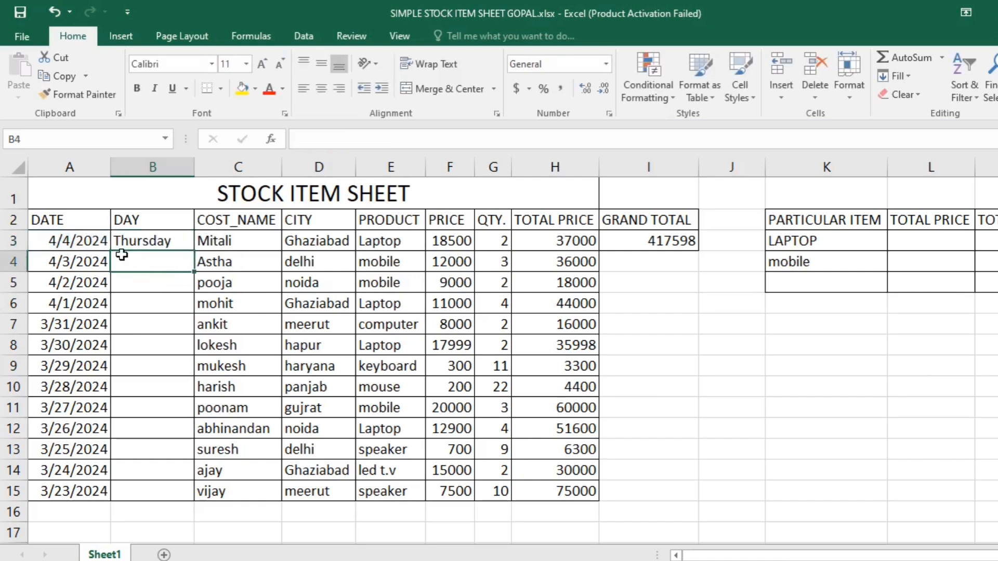
left_click(68, 241)
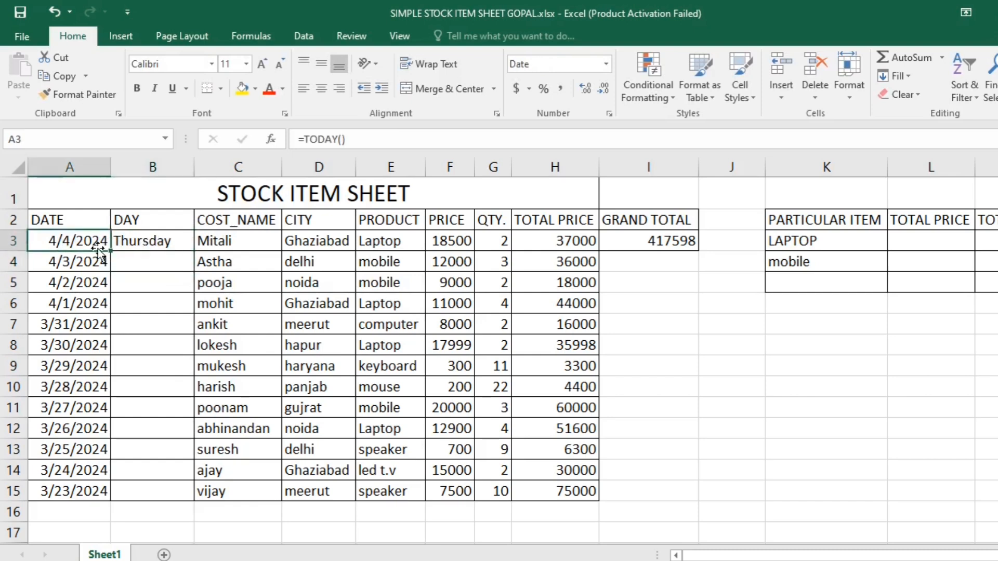
left_click(132, 244)
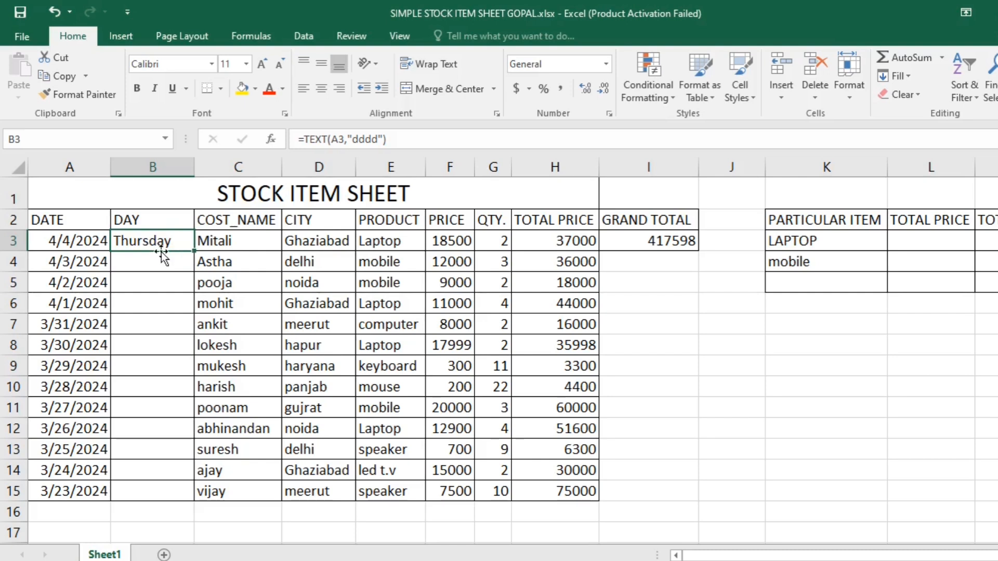
left_click_drag(192, 253, 189, 500)
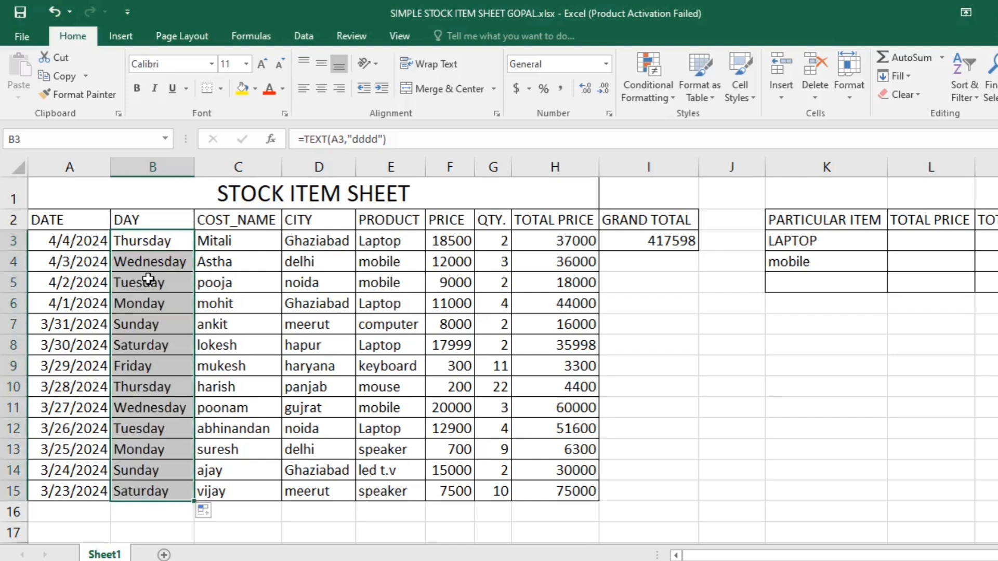
Review the filled weekday formulas in column B and the dates from A3 to A15.
left_click(149, 260)
left_click(153, 283)
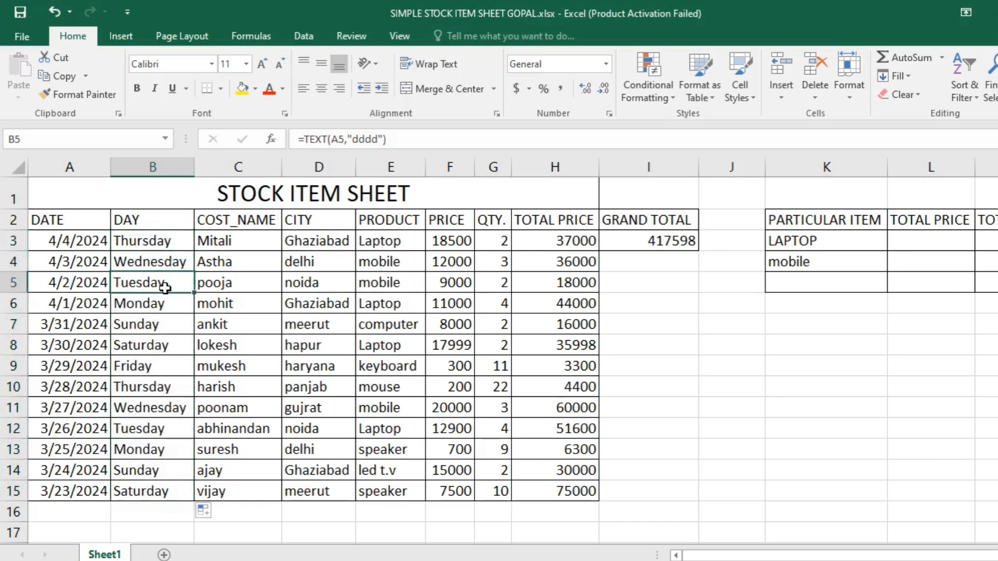
left_click(54, 487)
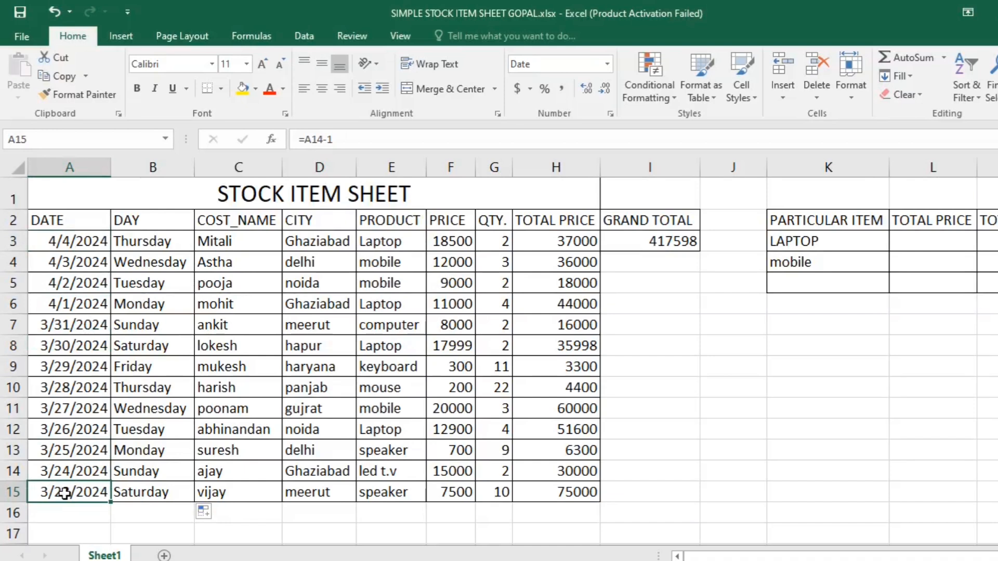
left_click(61, 241)
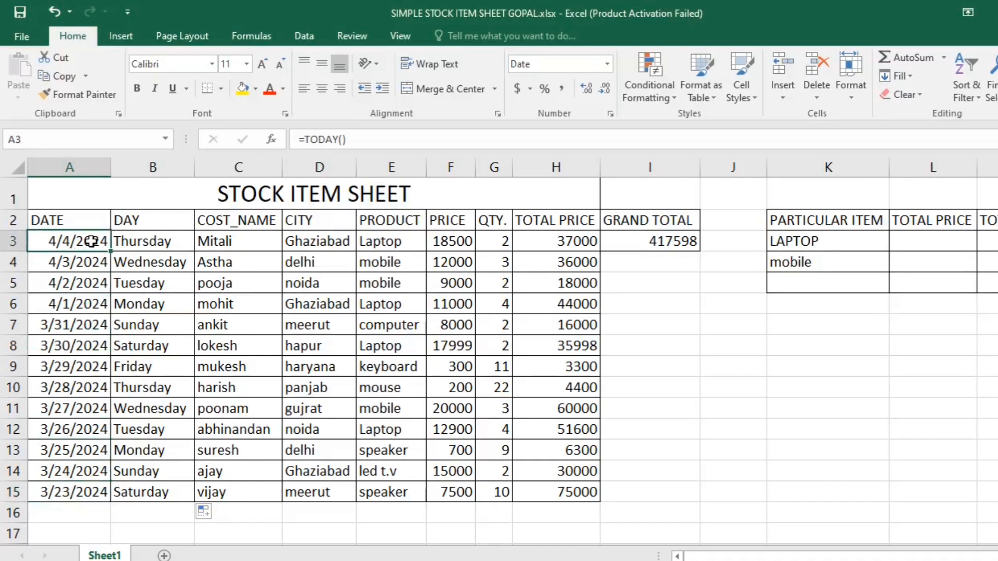
left_click_drag(78, 485, 78, 233)
left_click(297, 411)
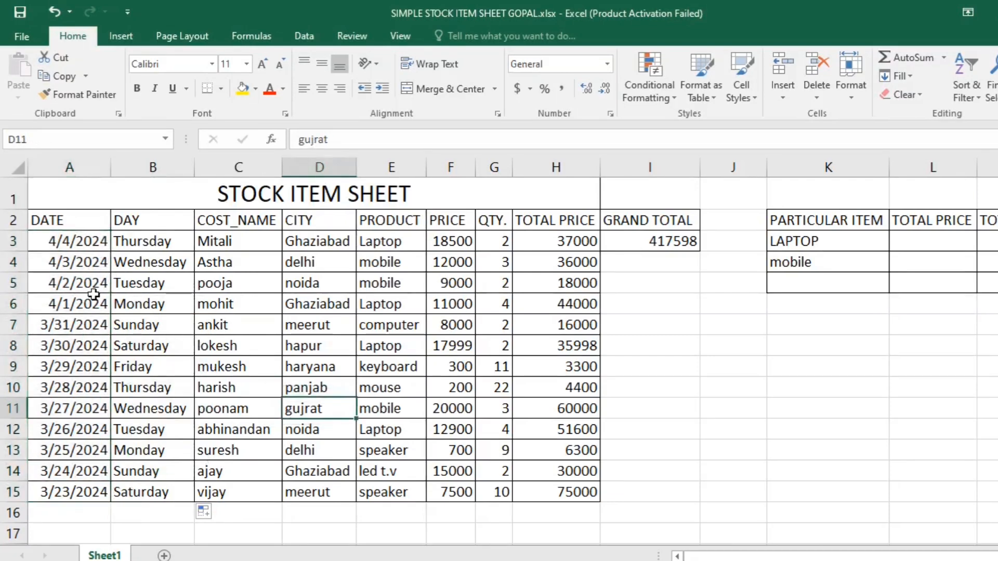
Look over the grand total cell and the PARTICULAR ITEM summary table with its total price and total quantity columns.
left_click(666, 237)
left_click(788, 309)
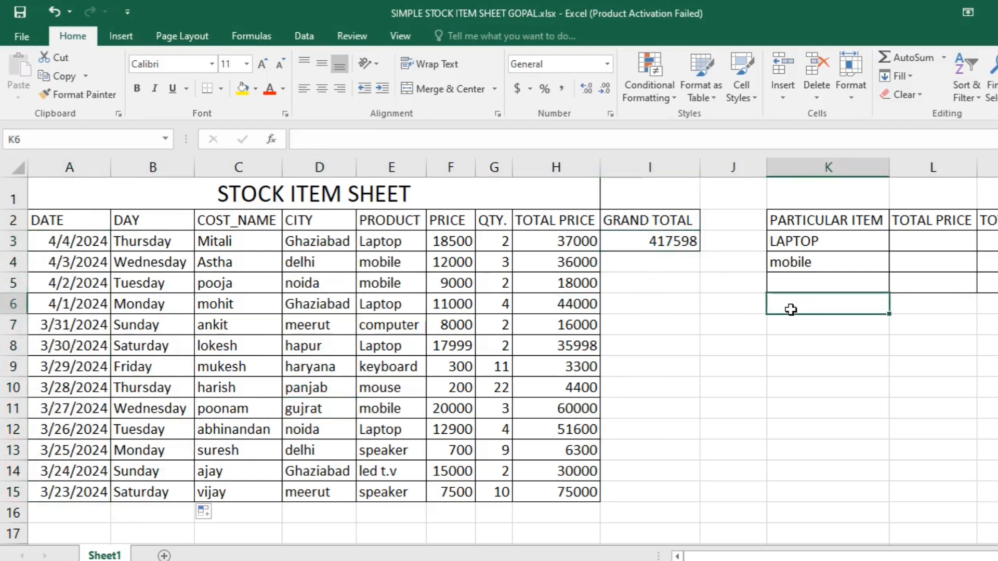
left_click(724, 321)
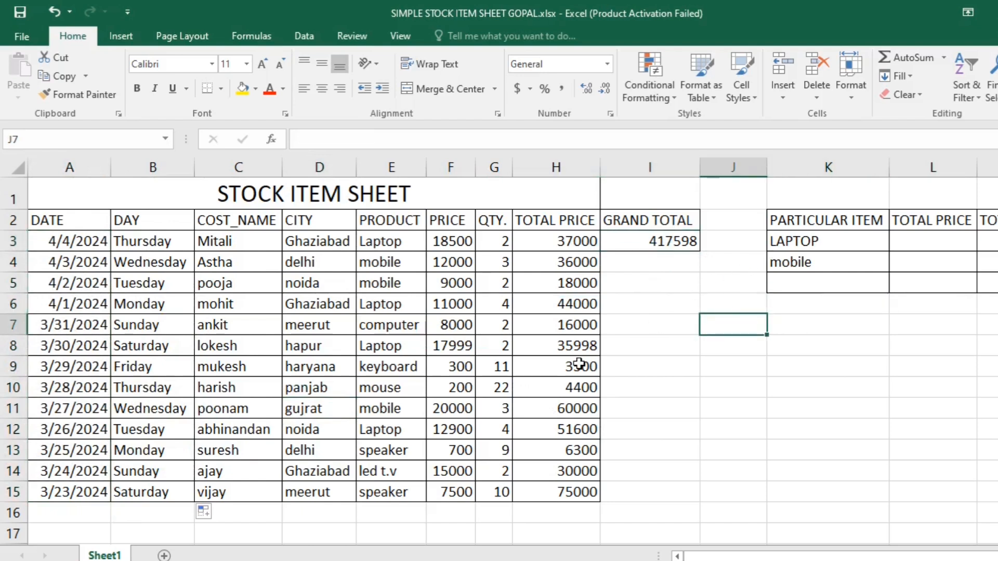
scroll(450, 373, "down", 1)
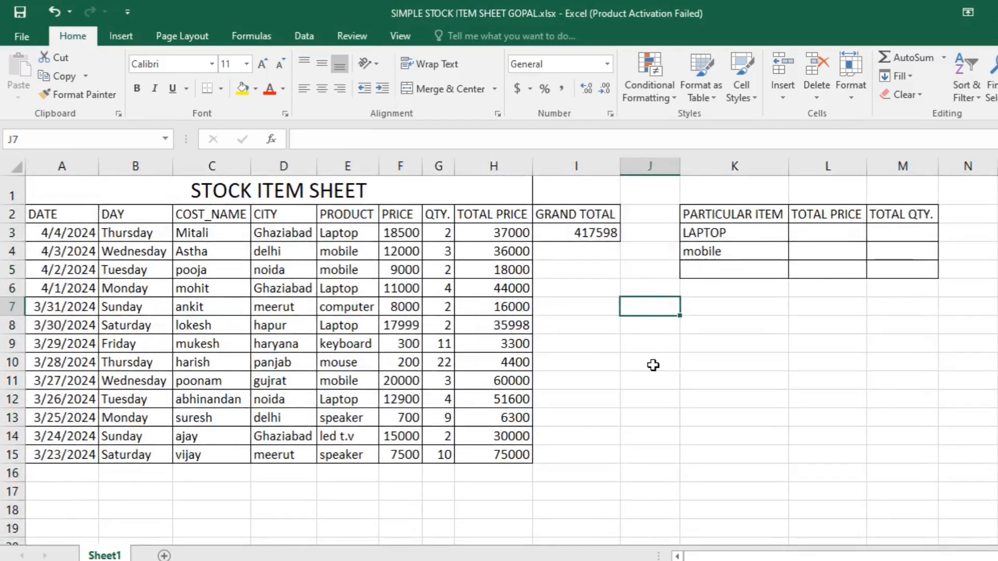
scroll(732, 401, "up", 1)
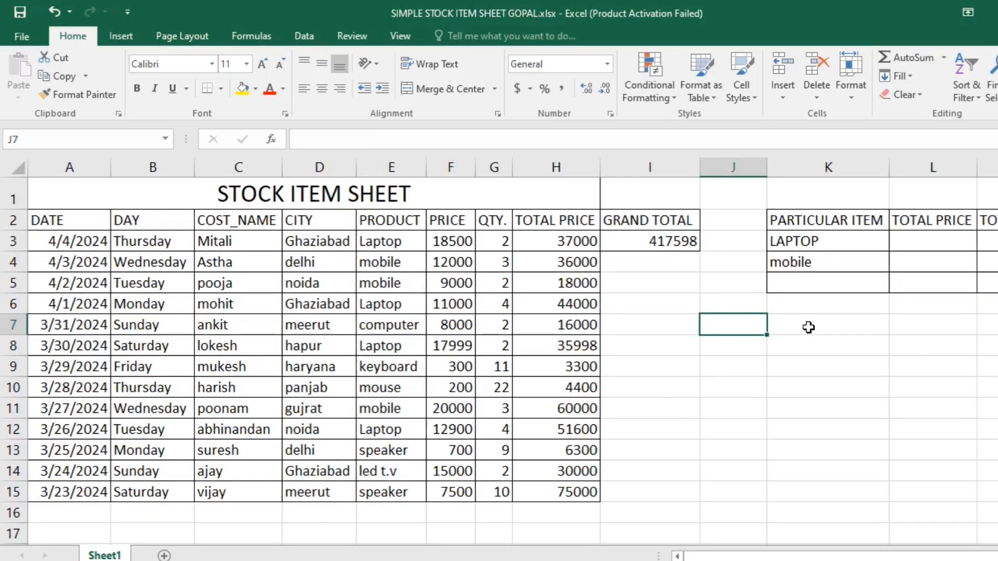
left_click(869, 331)
left_click(902, 244)
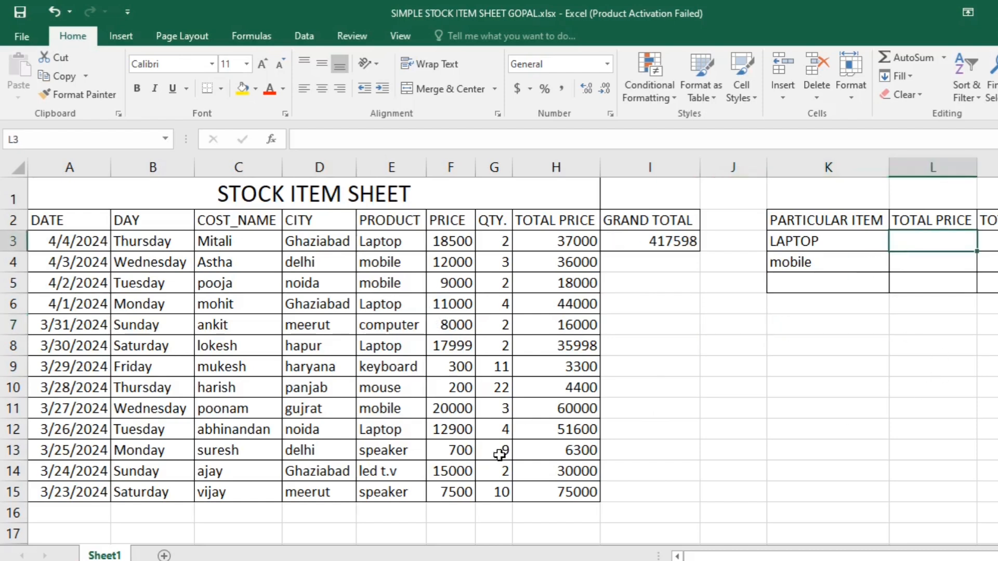
Examine the price, quantity and total price records together with the LAPTOP row's empty total price cell L3.
left_click(432, 302)
left_click_drag(407, 226, 456, 446)
left_click(546, 434)
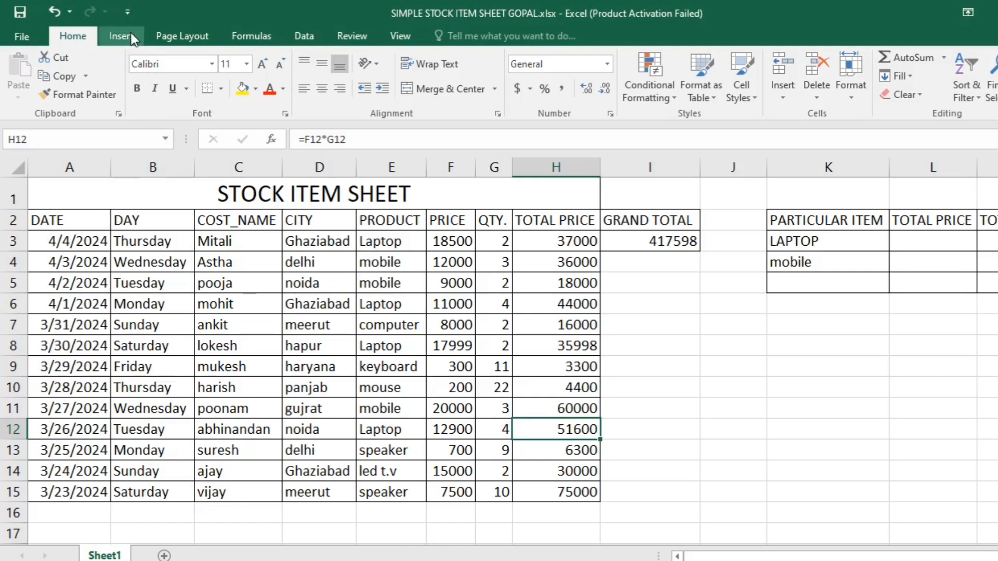
left_click(519, 345)
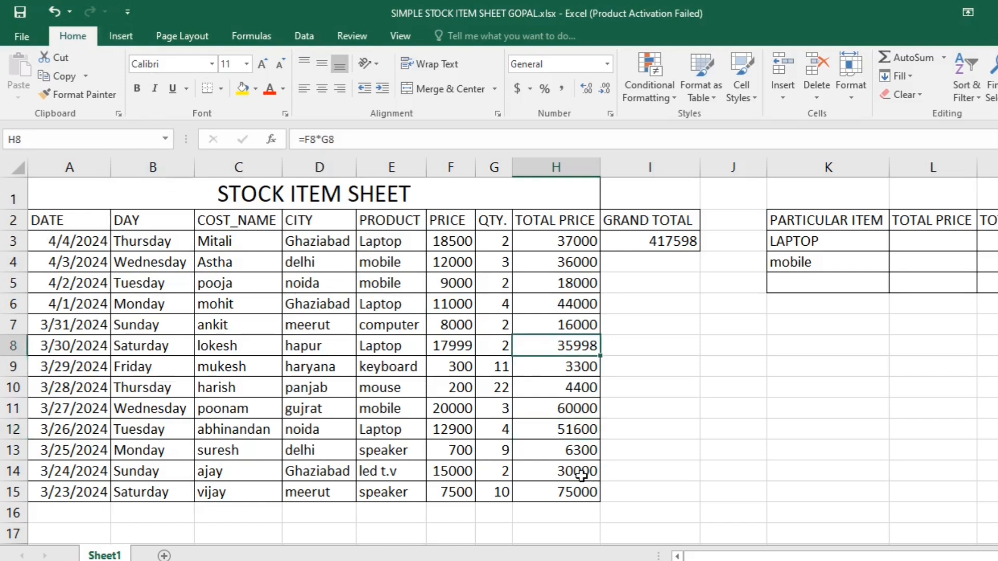
left_click(856, 245)
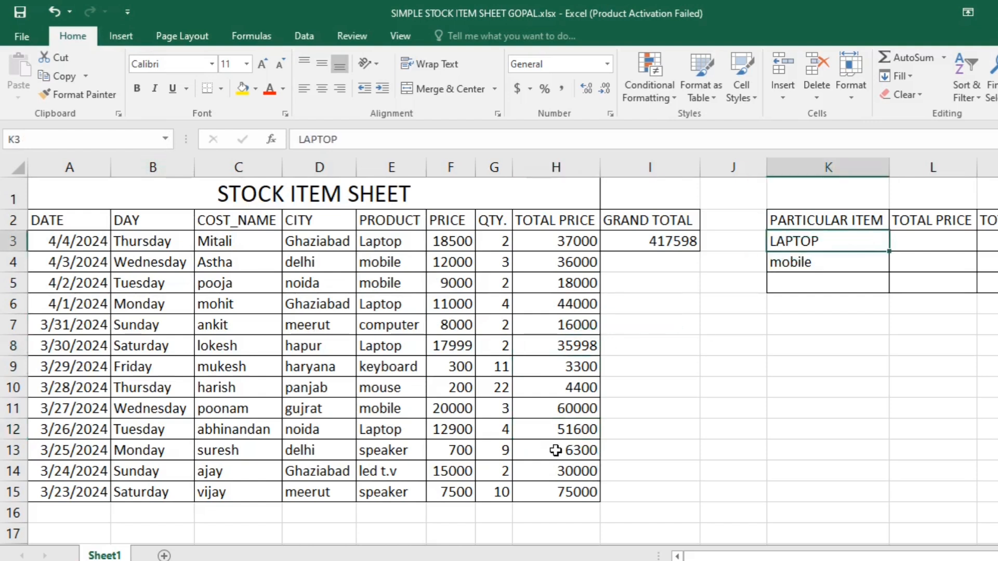
left_click(927, 241)
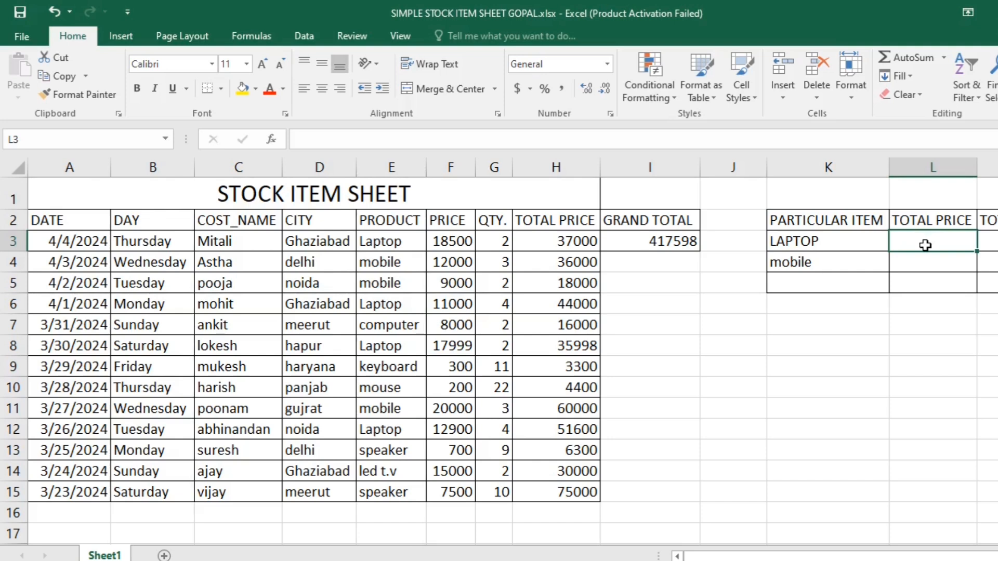
left_click(880, 237)
left_click(909, 241)
mouse_move(579, 492)
left_mouse_down()
mouse_move(143, 242)
mouse_move(130, 223)
mouse_move(82, 220)
mouse_move(564, 491)
left_mouse_up()
left_click(134, 317)
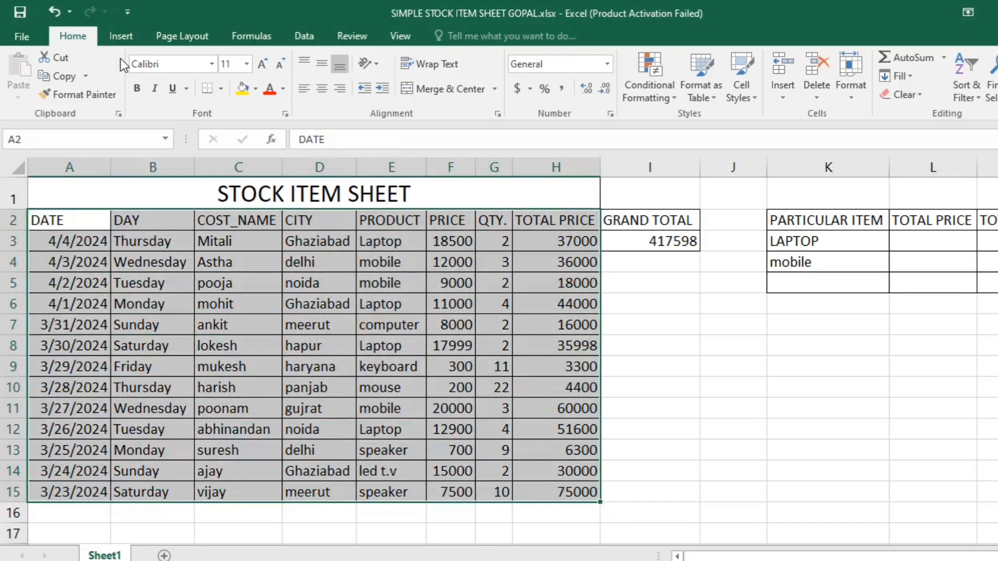
left_click(119, 37)
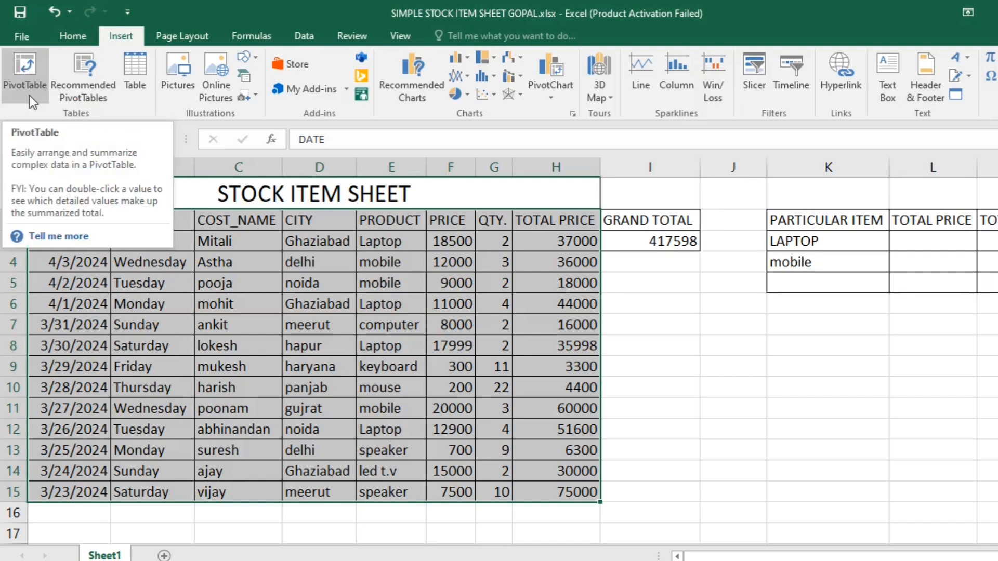
left_click(245, 257)
left_click(97, 221)
left_click(138, 258)
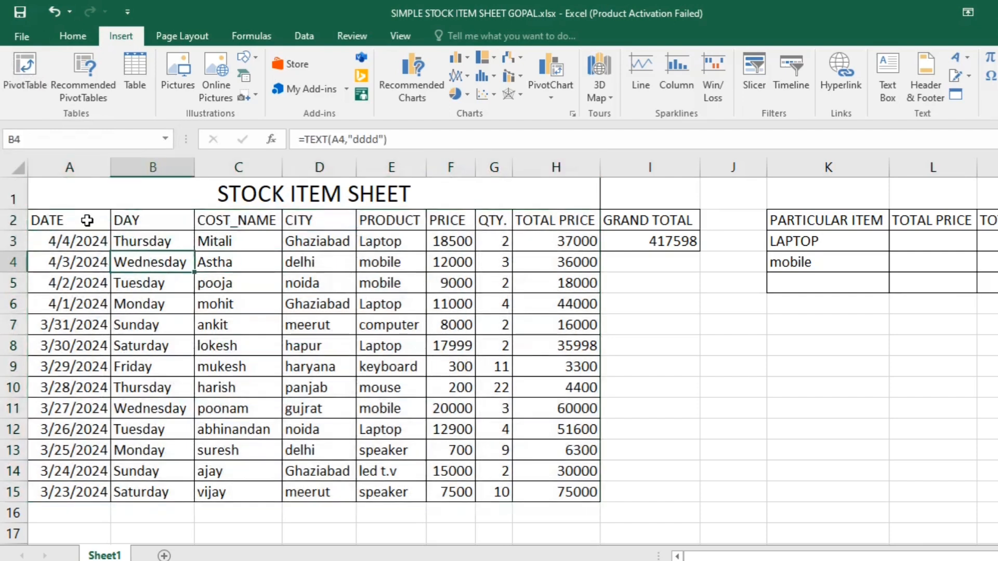
Start a PivotTable from the stock table range A2:H15 and move the setup dialog clear of the data.
left_click_drag(78, 222, 561, 492)
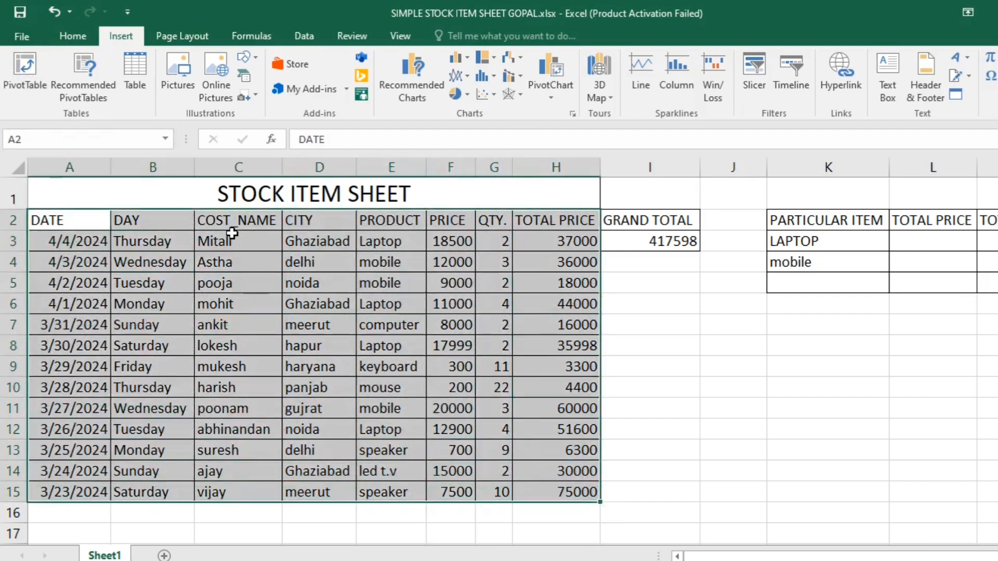
left_click(36, 69)
left_click_drag(307, 162, 720, 185)
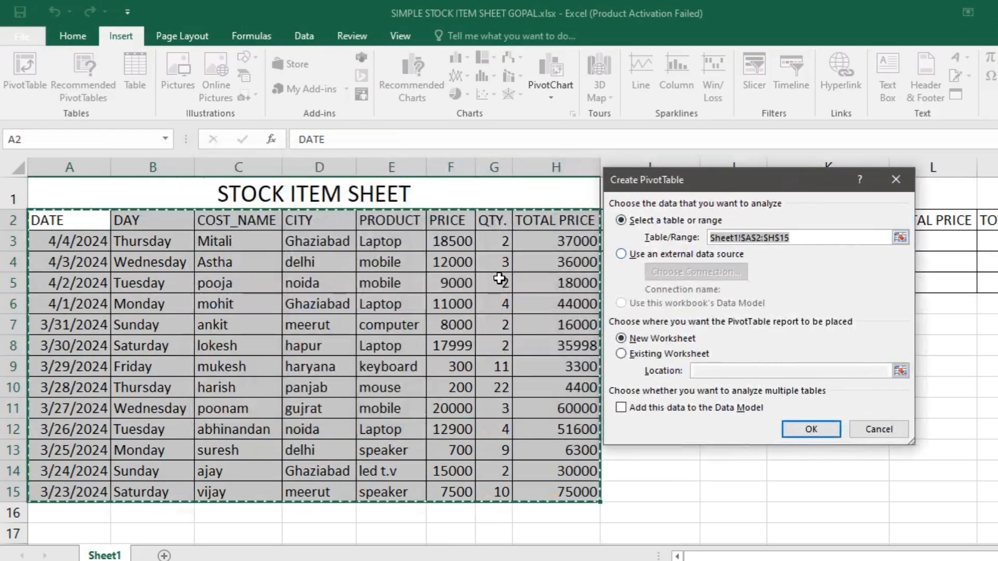
left_click_drag(90, 219, 566, 491)
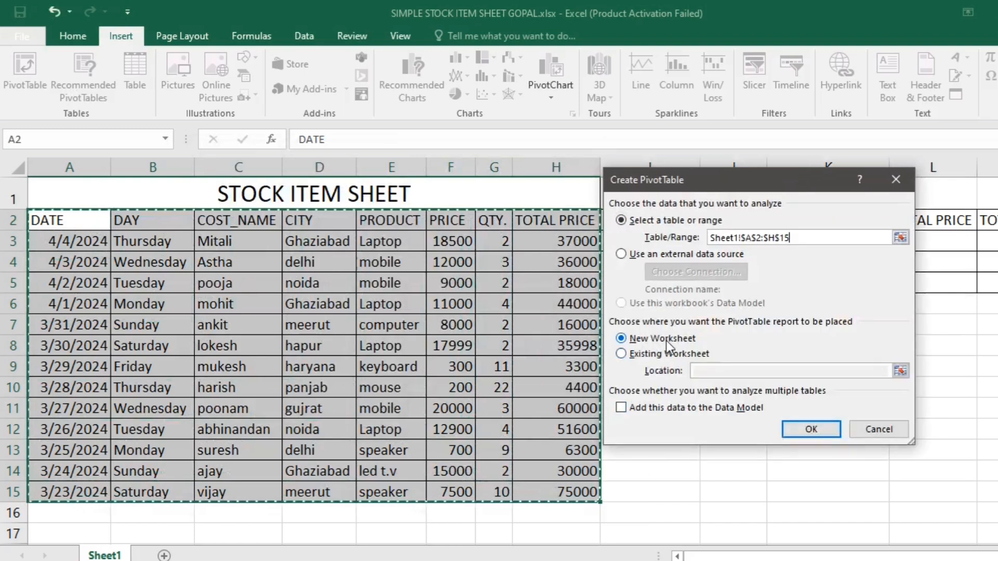
left_click_drag(736, 176, 925, 104)
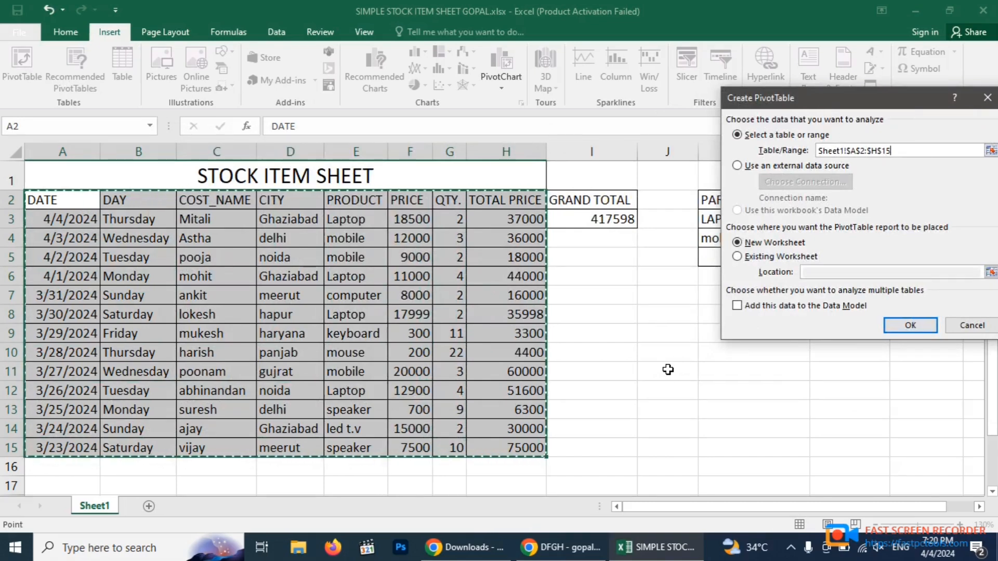
Reselect A2:H15 as the PivotTable source range and choose cell J11 of the existing worksheet as its location.
left_click(667, 369)
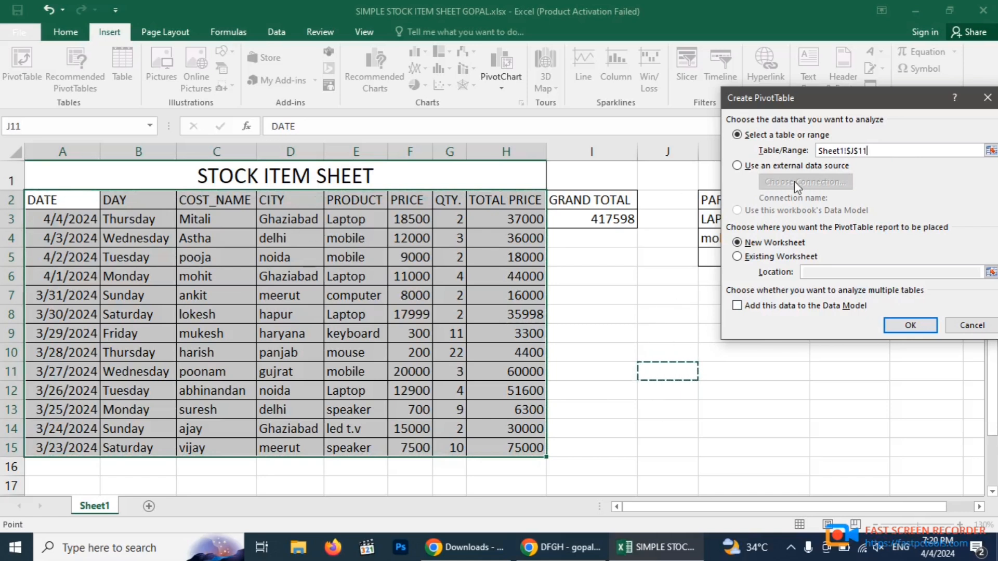
left_click_drag(899, 151, 635, 148)
key("BackSpace")
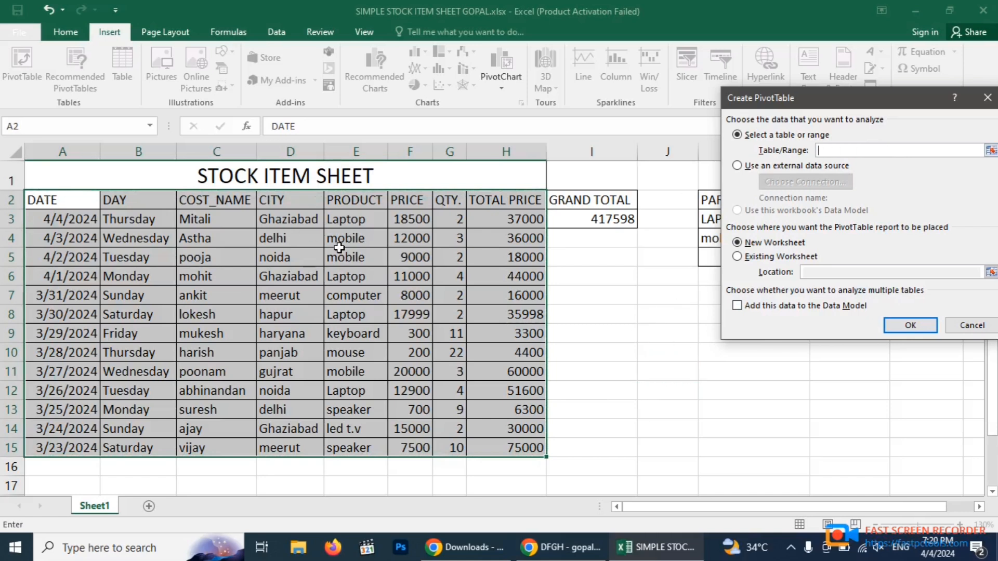
left_click_drag(84, 198, 521, 447)
left_click(759, 258)
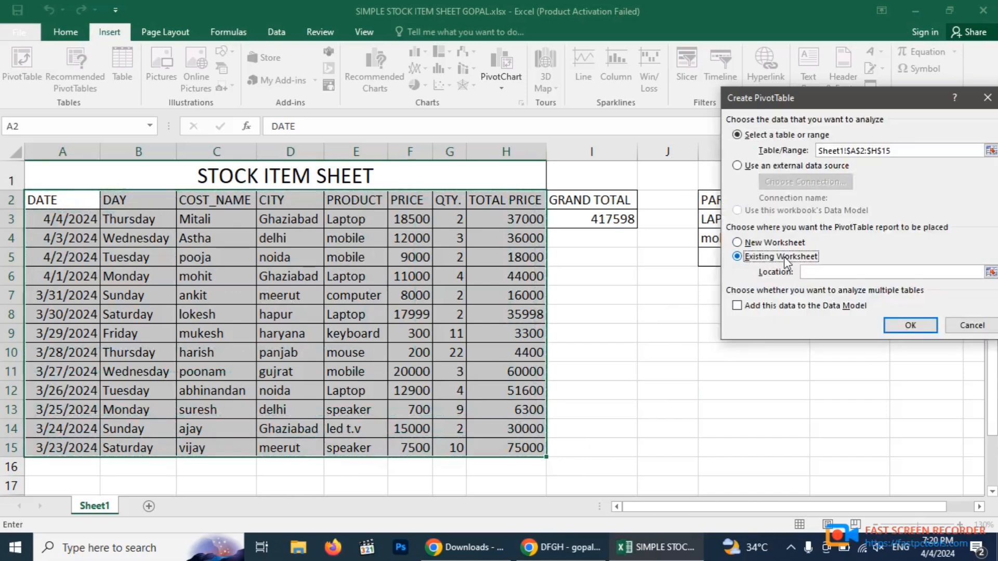
left_click(679, 371)
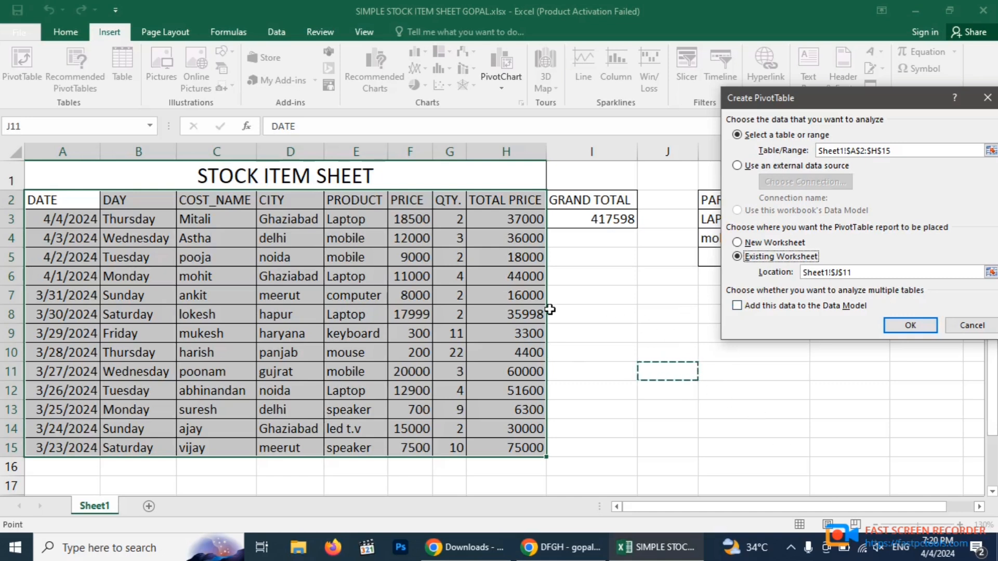
Return the PivotTable placement to a new worksheet and abandon the setup.
left_click(737, 243)
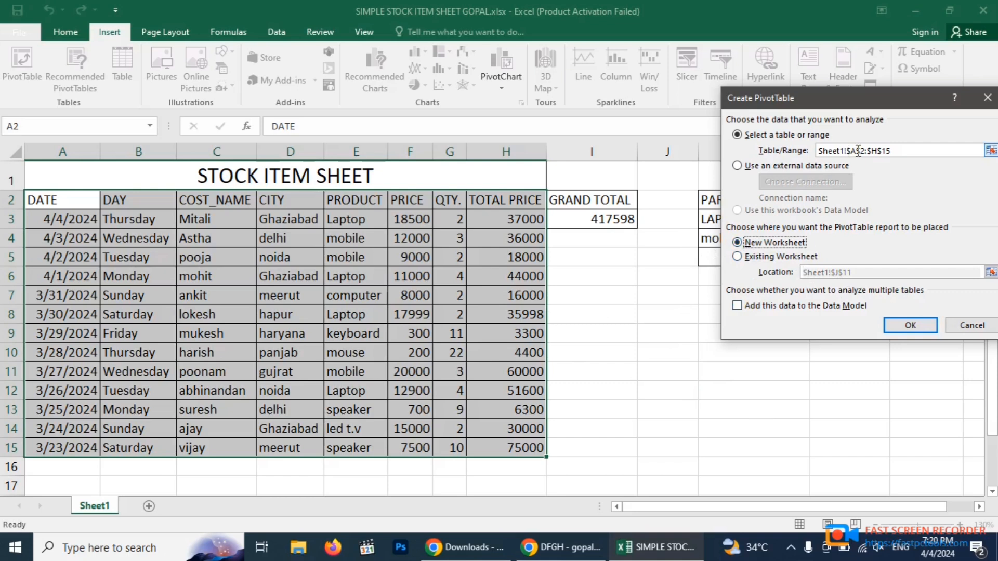
left_click_drag(896, 150, 762, 150)
key("BackSpace")
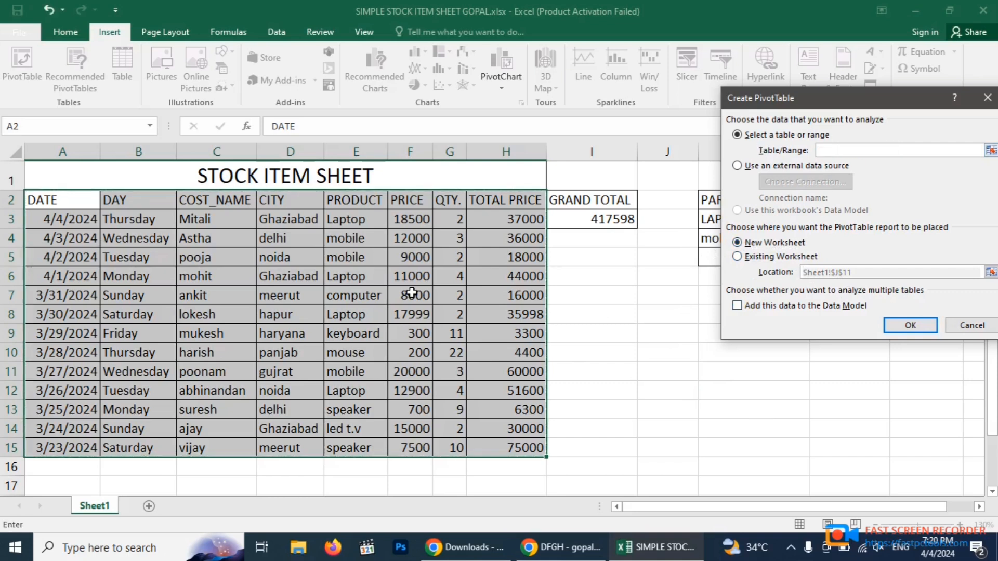
left_click(972, 325)
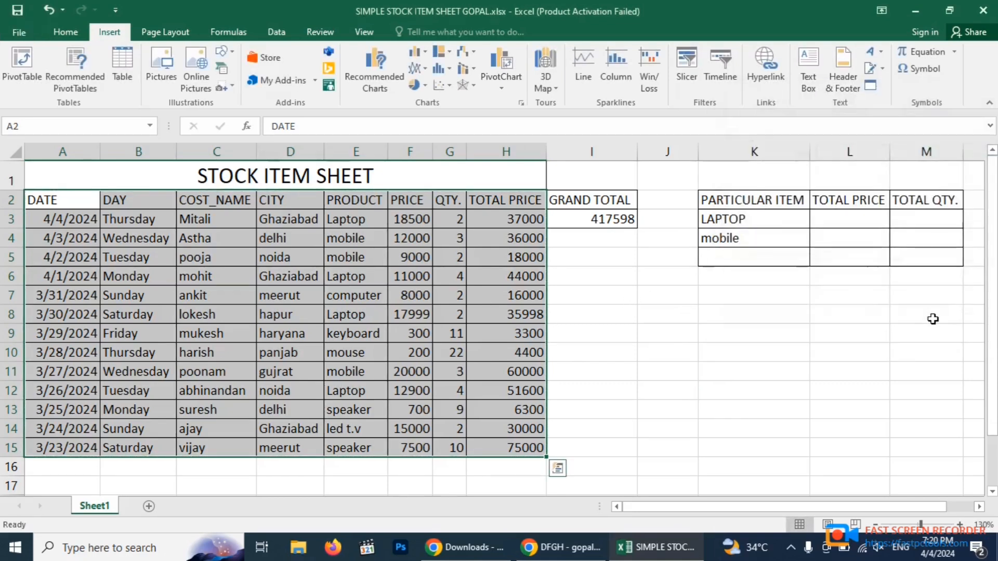
Create a PivotTable from Sheet1 range A2:H15 on a new worksheet and open that sheet.
left_click(33, 68)
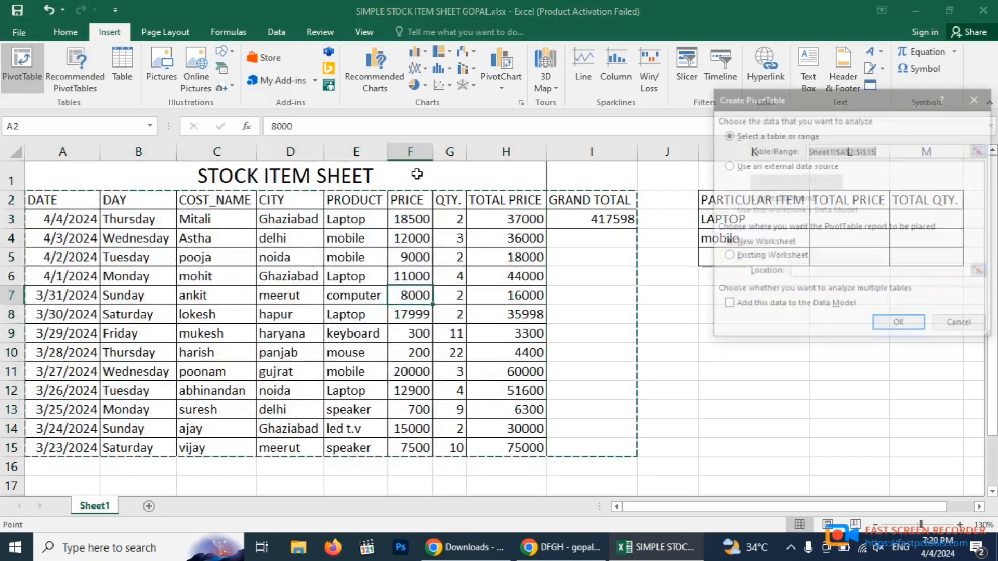
left_click_drag(60, 202, 515, 446)
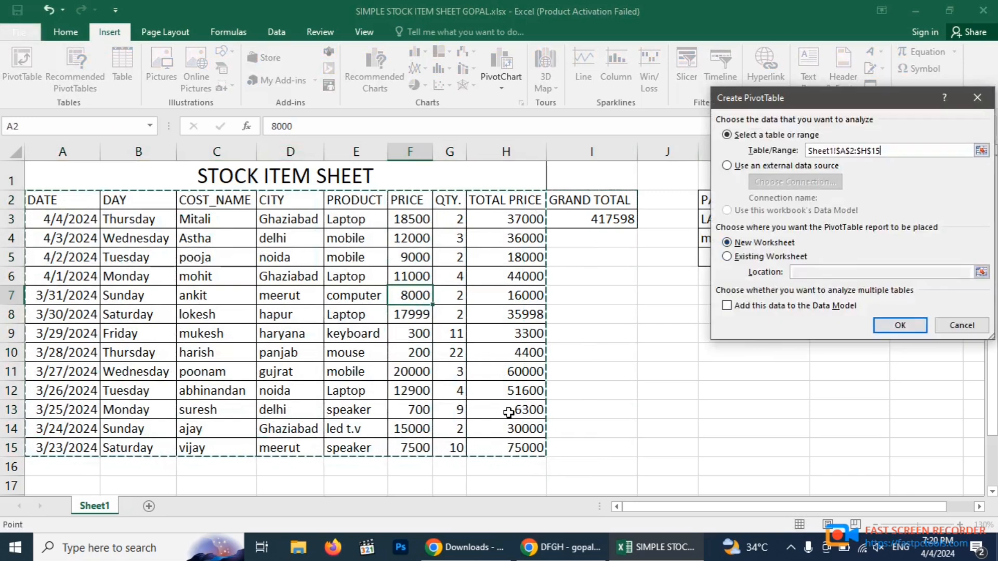
left_click(899, 325)
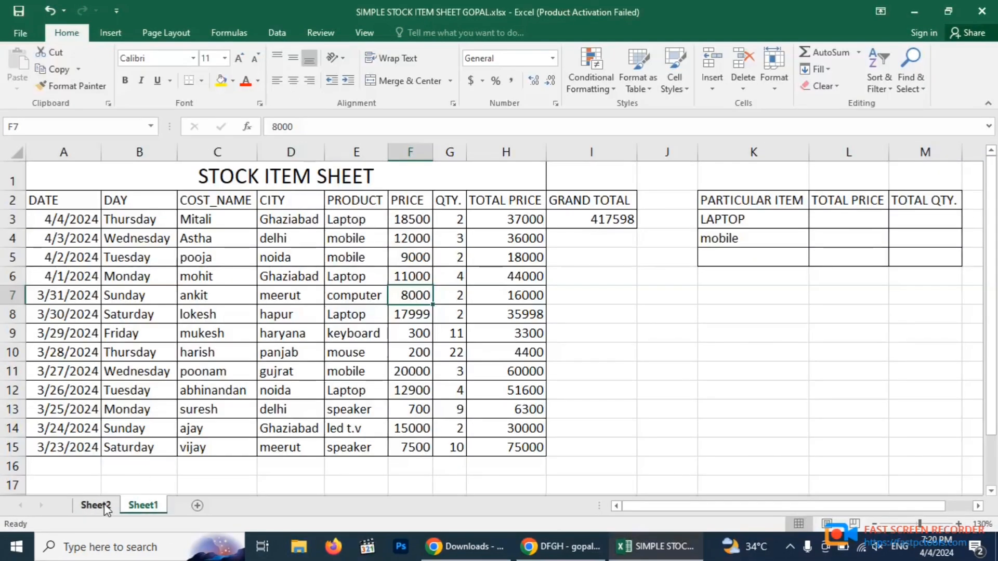
left_click(103, 506)
left_click(144, 508)
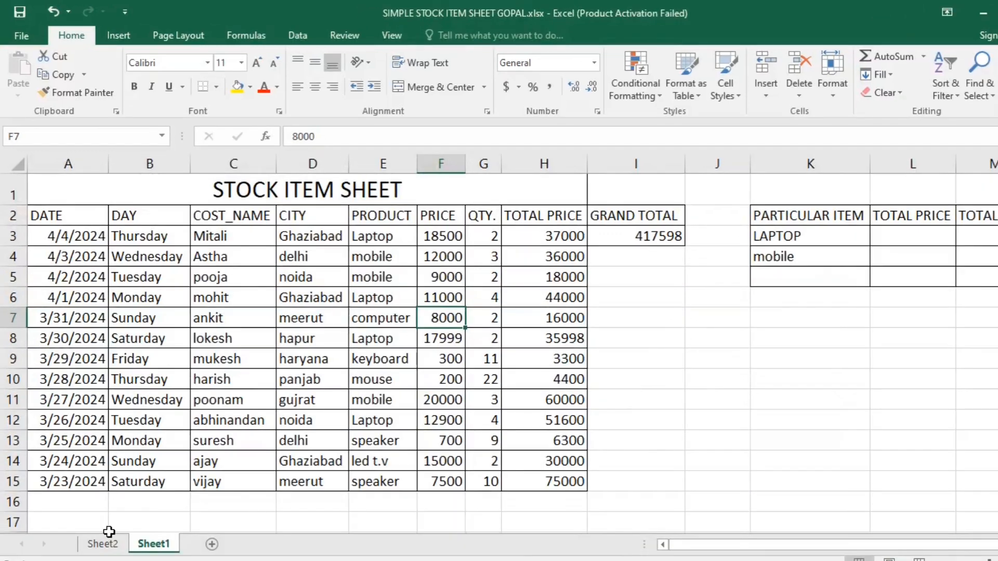
left_click(107, 540)
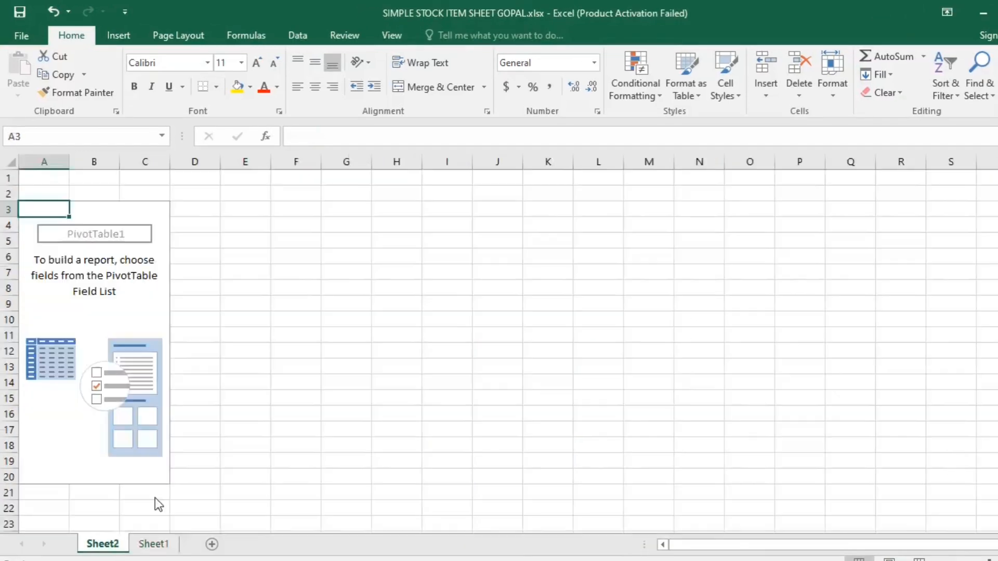
Summarize the sum of TOTAL PRICE by CITY in the PivotTable.
scroll(938, 303, "down", 2)
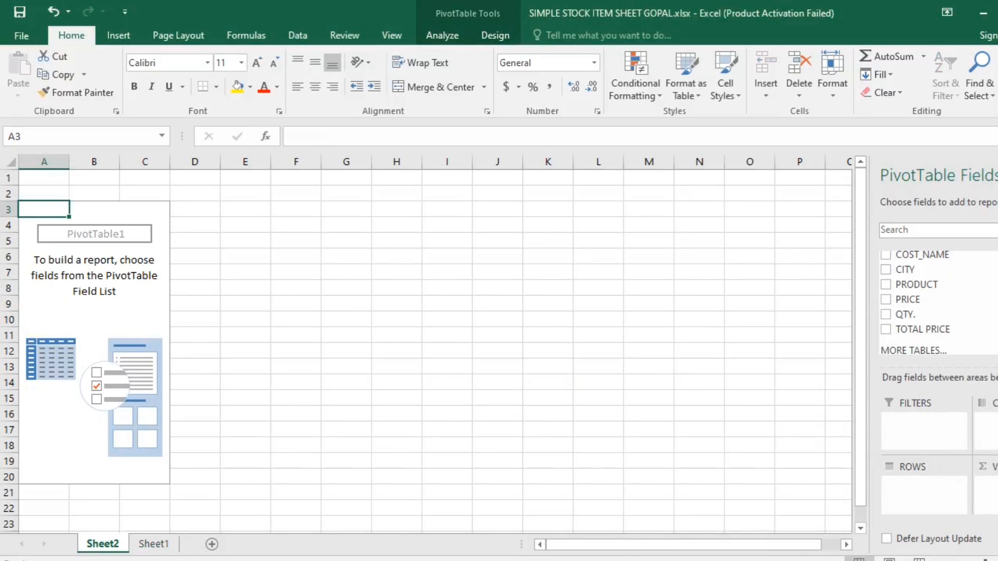
scroll(939, 303, "up", 2)
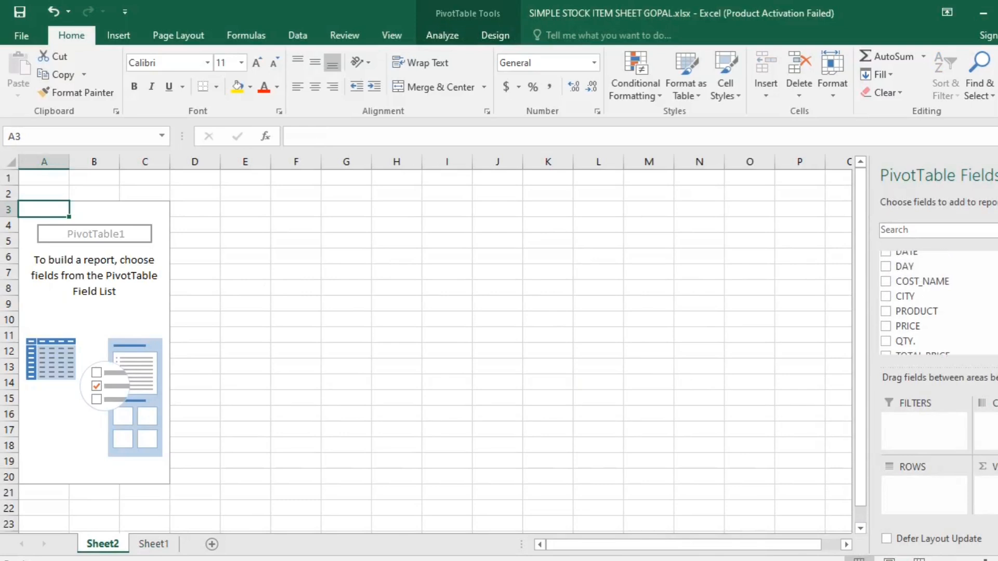
left_click(885, 297)
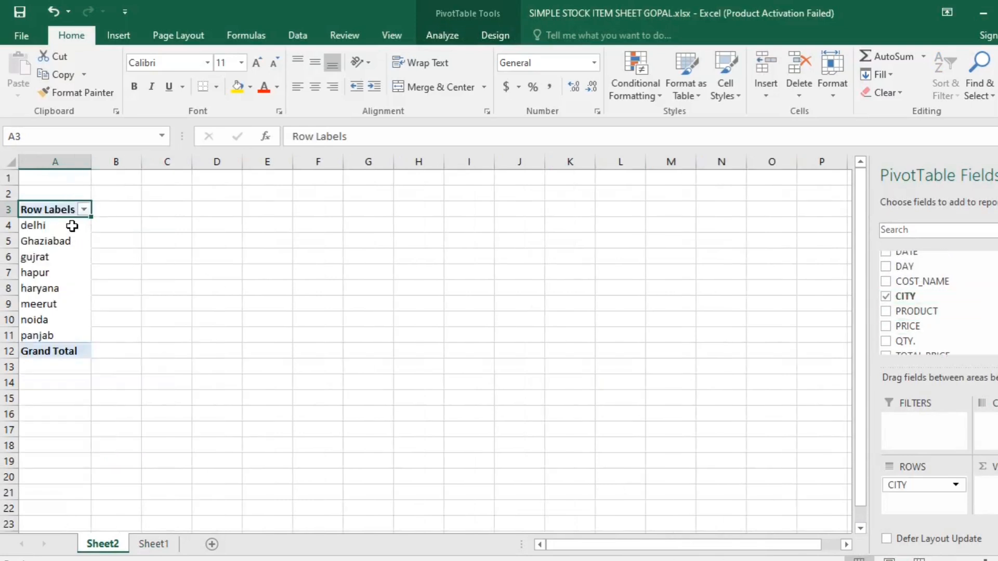
scroll(931, 328, "down", 2)
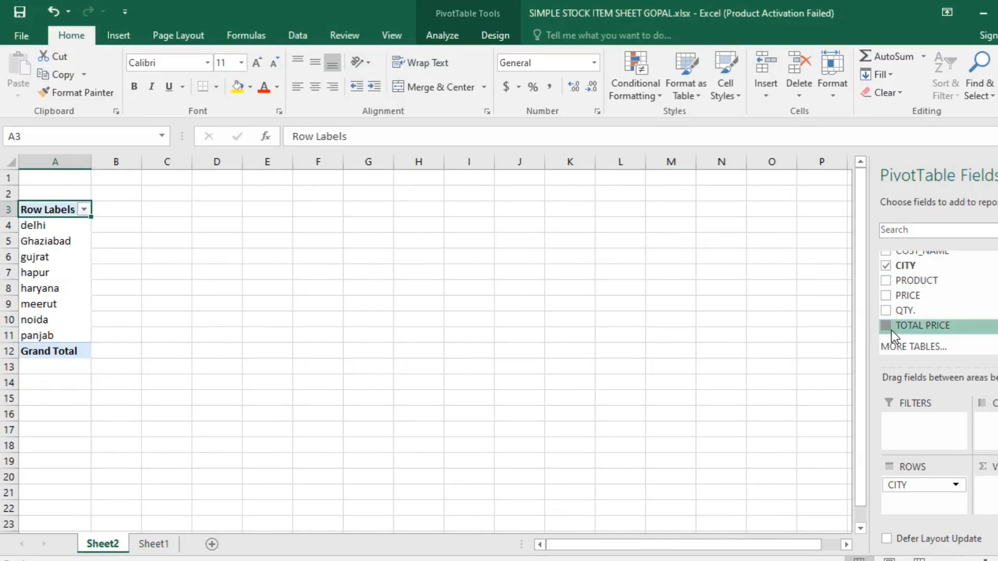
left_click(886, 326)
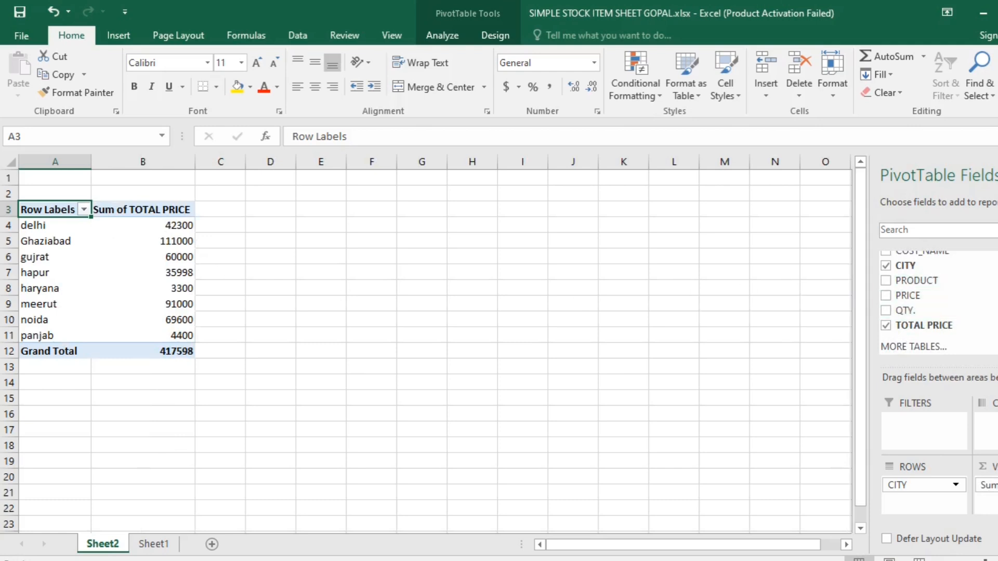
Replace CITY with PRODUCT as the PivotTable's row field.
scroll(915, 296, "up", 2)
scroll(923, 296, "down", 1)
left_click(886, 266)
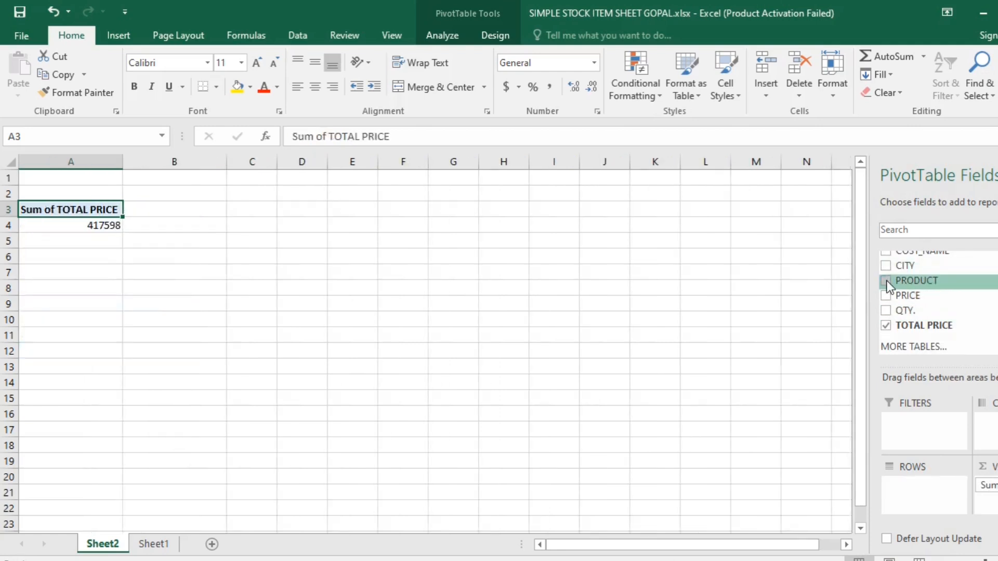
left_click(885, 280)
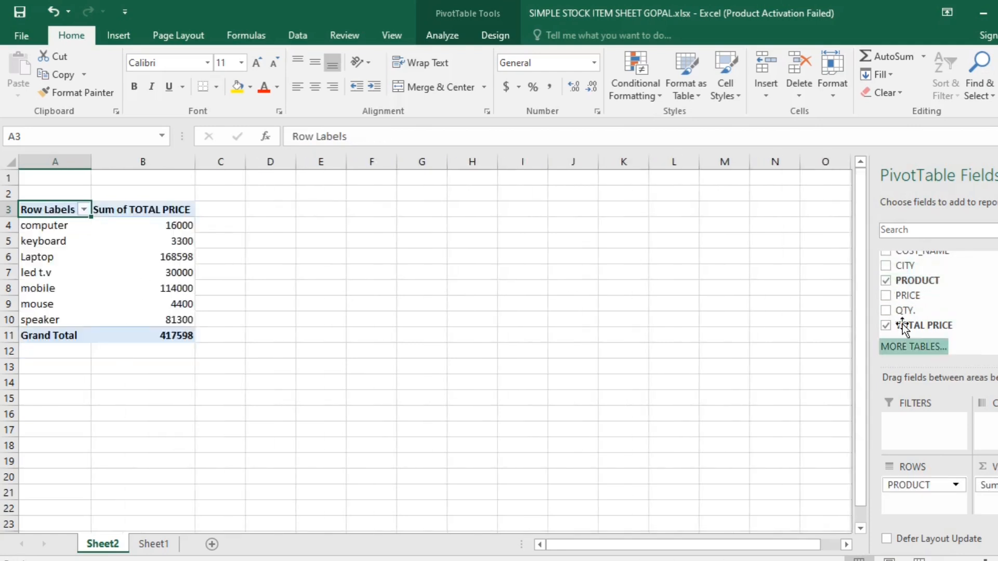
Try summing QTY. per product instead of TOTAL PRICE, and restore TOTAL PRICE as the summed field.
left_click(886, 326)
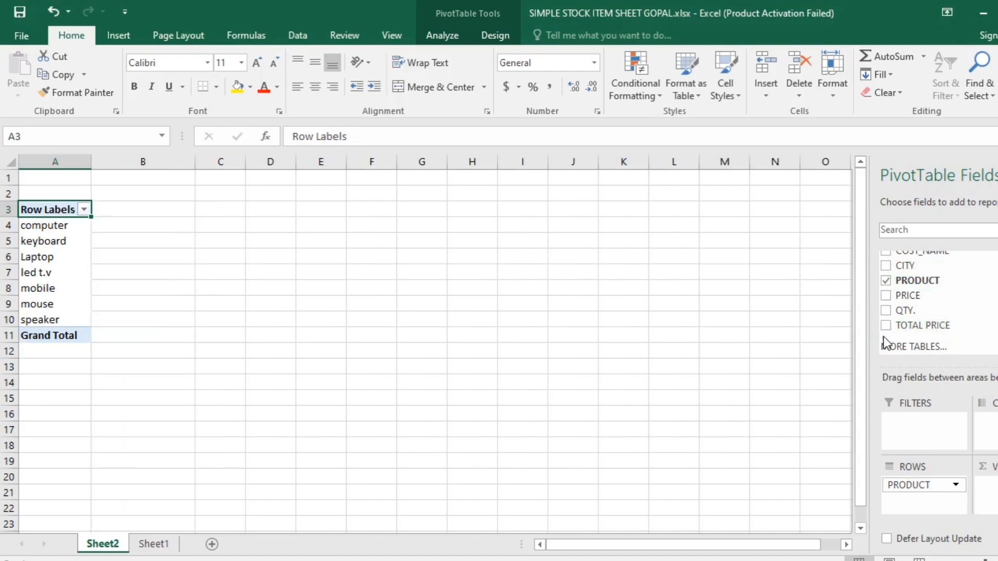
left_click(886, 310)
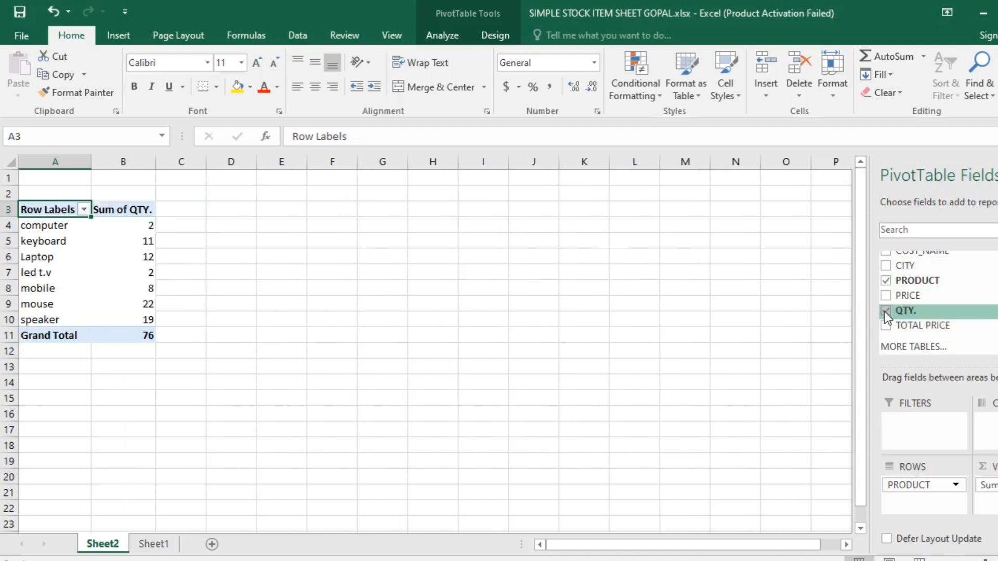
left_click(885, 310)
left_click(886, 327)
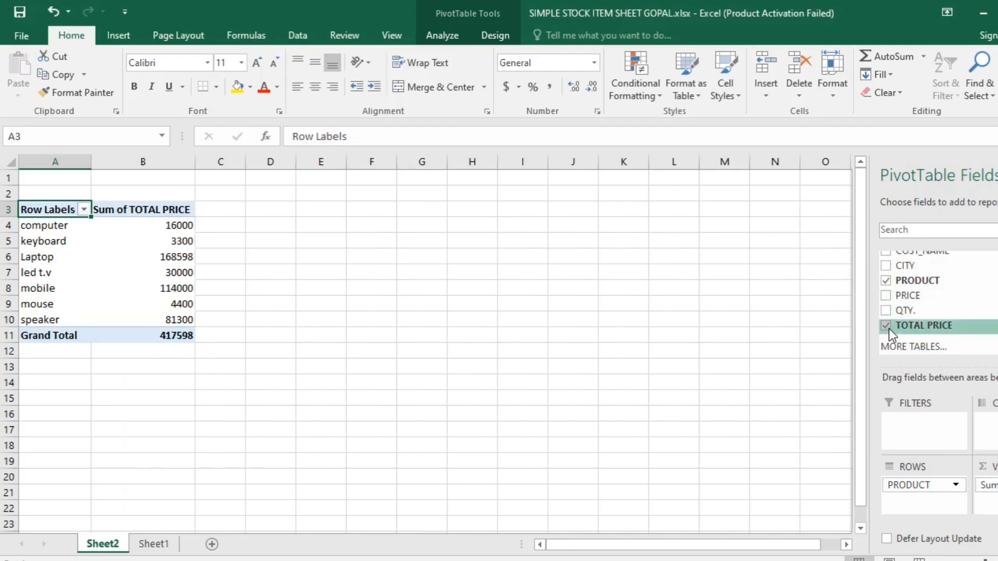
Examine the product names and their summed total prices in A4:B10 of the PivotTable.
left_click(109, 256)
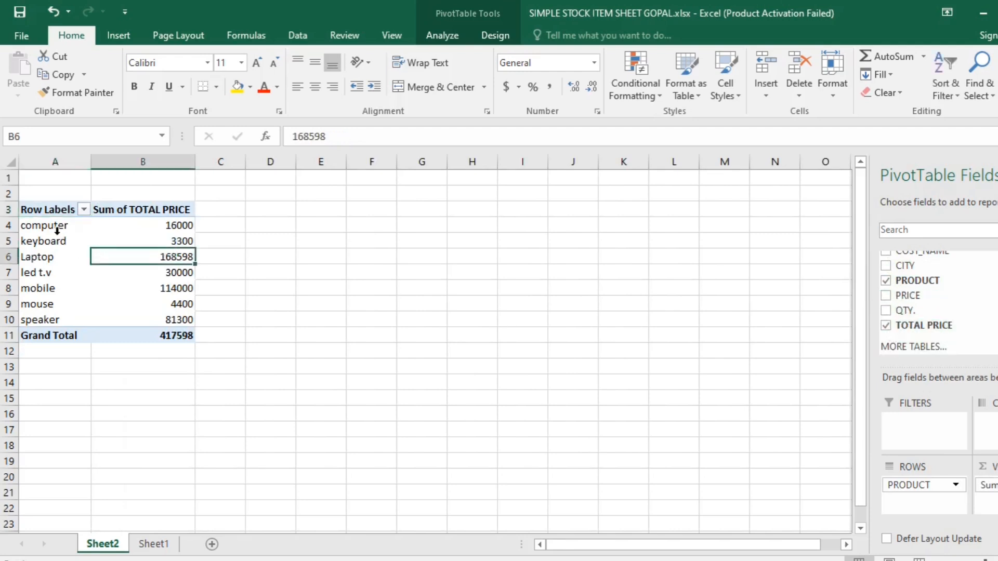
mouse_move(60, 225)
left_mouse_down()
mouse_move(151, 278)
mouse_move(157, 319)
left_mouse_up()
left_click(317, 317)
left_click_drag(25, 229, 156, 319)
left_click(118, 35)
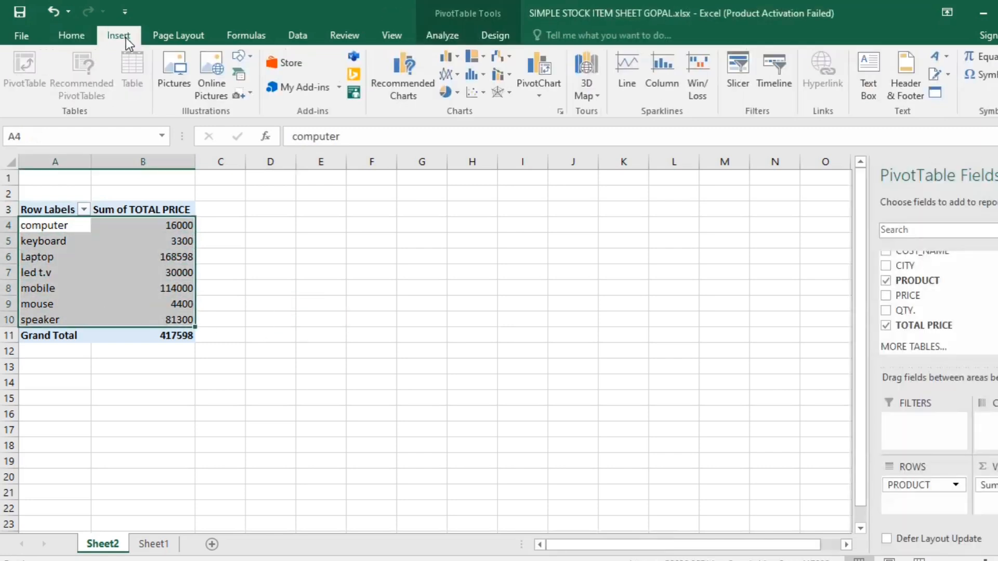
left_click(453, 310)
left_click_drag(183, 317, 70, 229)
Compare the stock records on Sheet1 with the PivotTable's per-product totals on Sheet2.
left_click(153, 543)
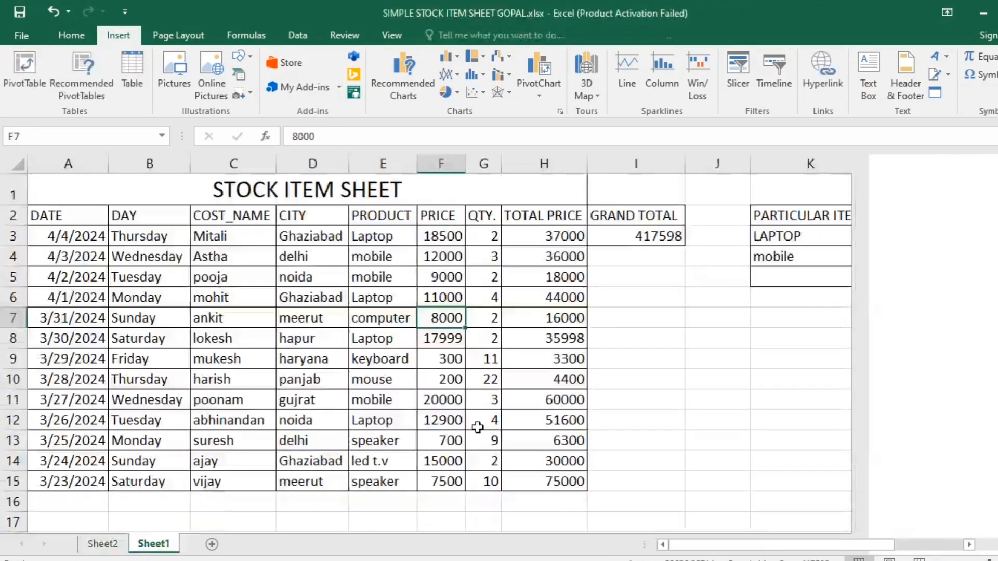
left_click(102, 544)
left_click(153, 544)
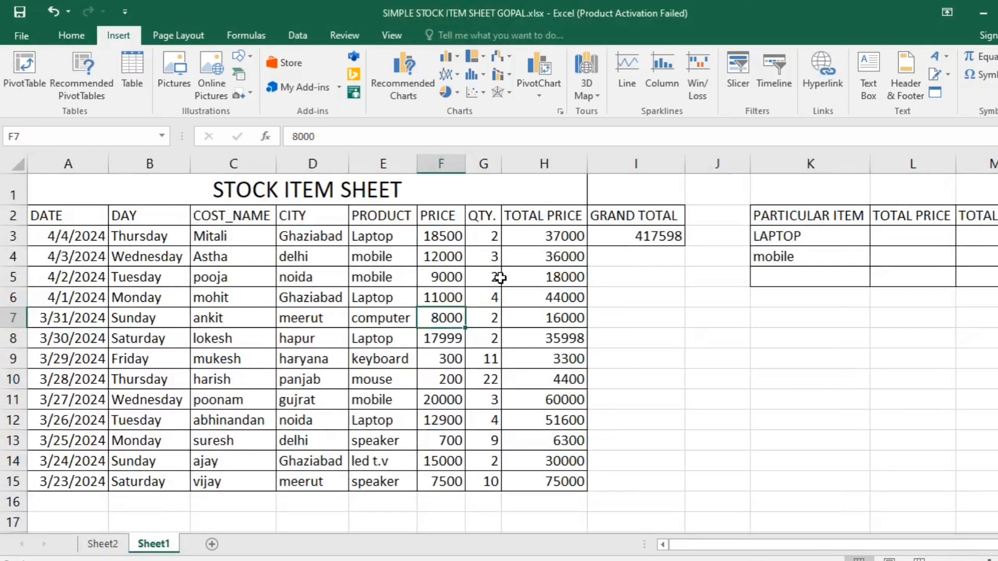
left_click(310, 232)
left_click_drag(384, 262, 443, 276)
left_click(443, 364)
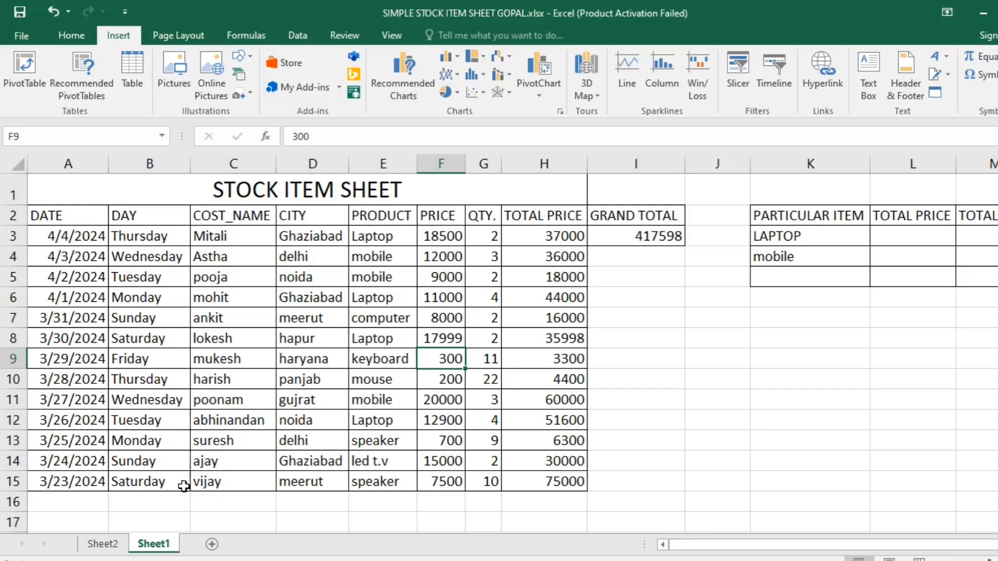
left_click(103, 544)
left_click(450, 301)
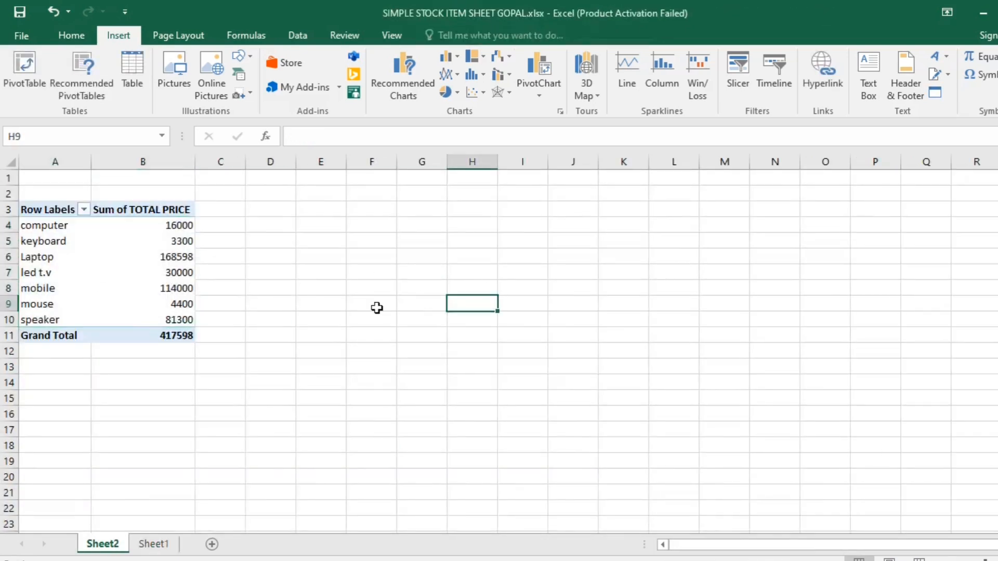
left_click(144, 241)
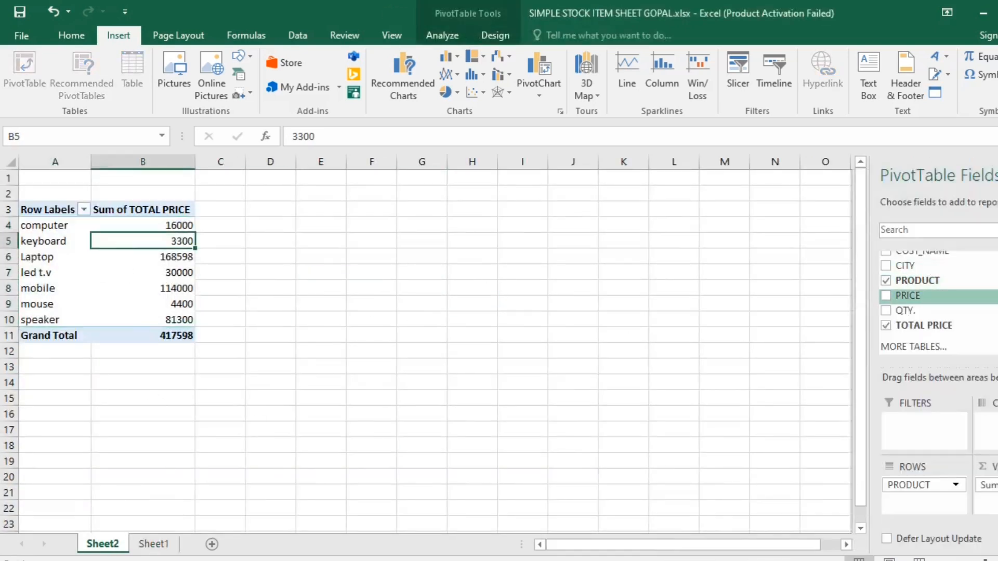
scroll(925, 301, "up", 1)
scroll(923, 301, "up", 1)
scroll(924, 301, "down", 1)
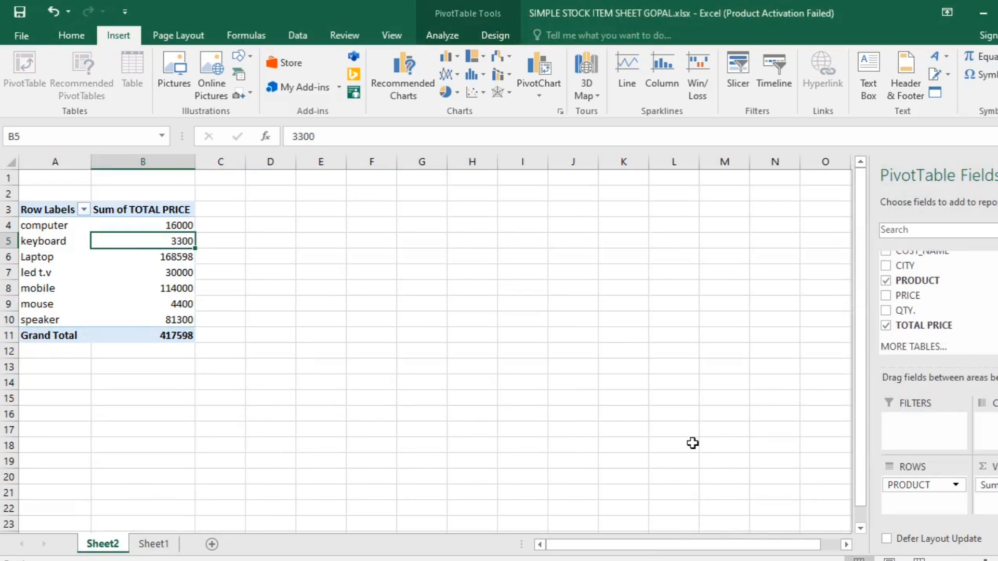
Rename Sheet1, which holds the stock item records, as "dashboard".
left_click(161, 545)
right_click(160, 547)
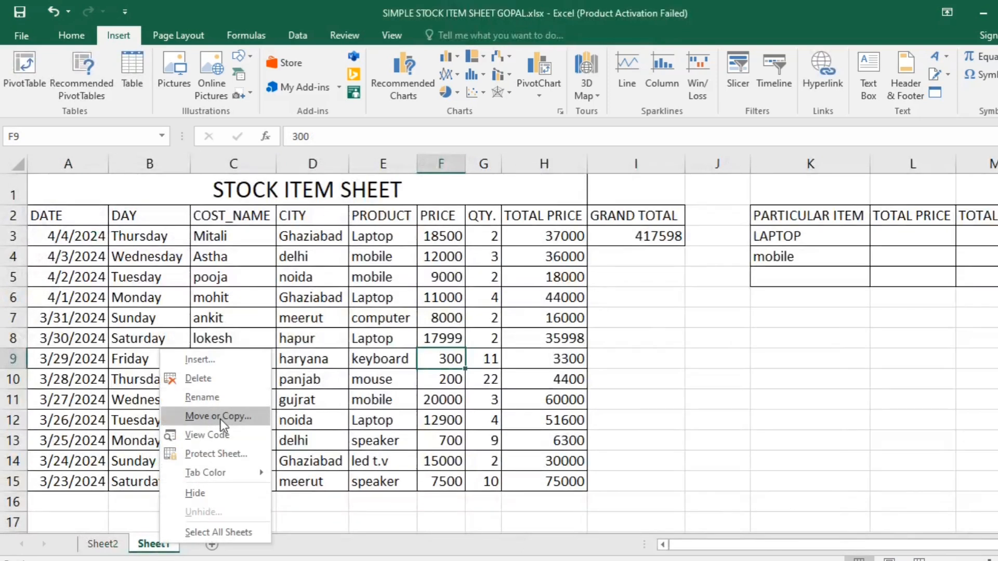
left_click(232, 401)
type("da")
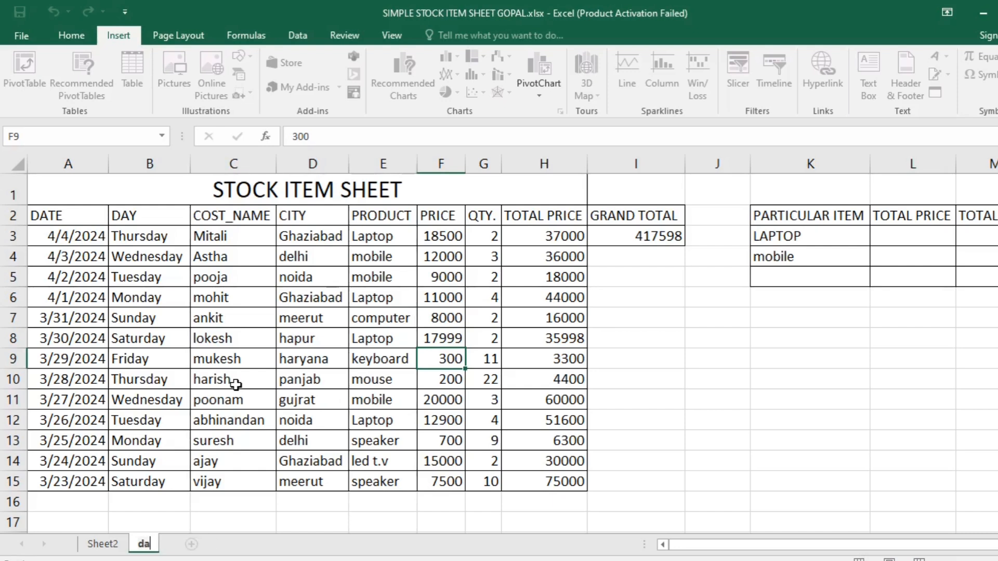
type("shboard")
key("Return")
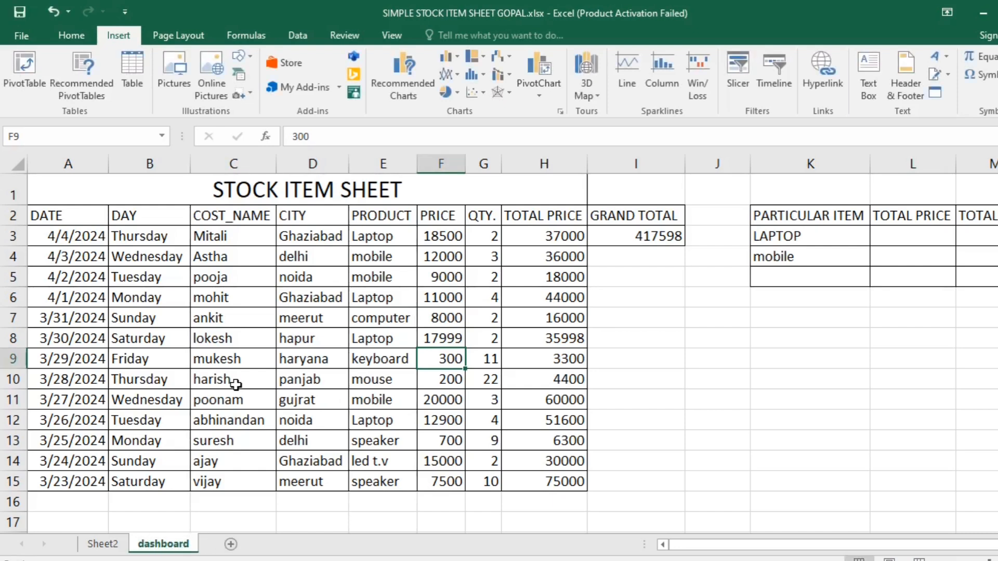
Rename Sheet2, which holds the PivotTable, as "pivot table".
left_click(105, 544)
right_click(111, 544)
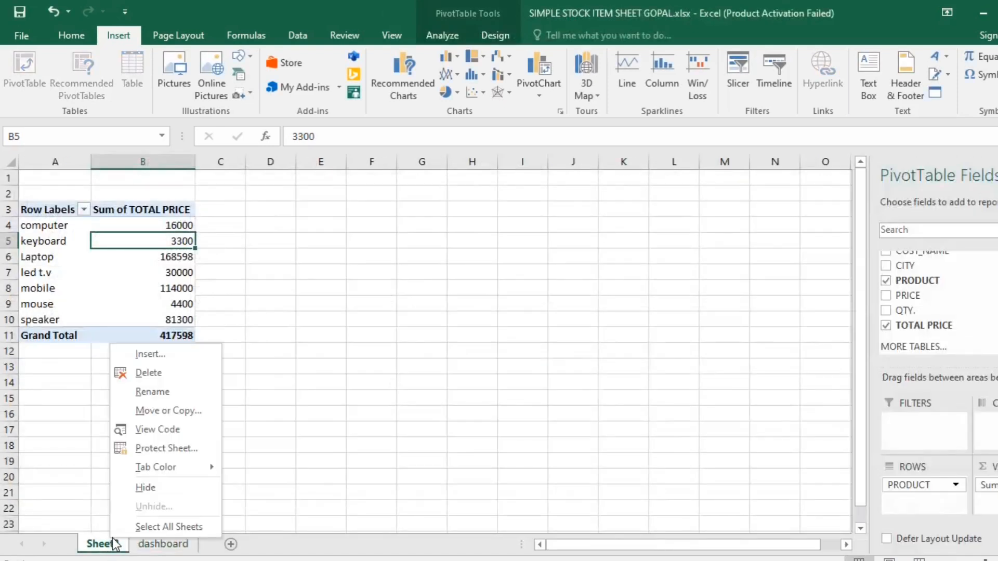
left_click(169, 392)
type("p")
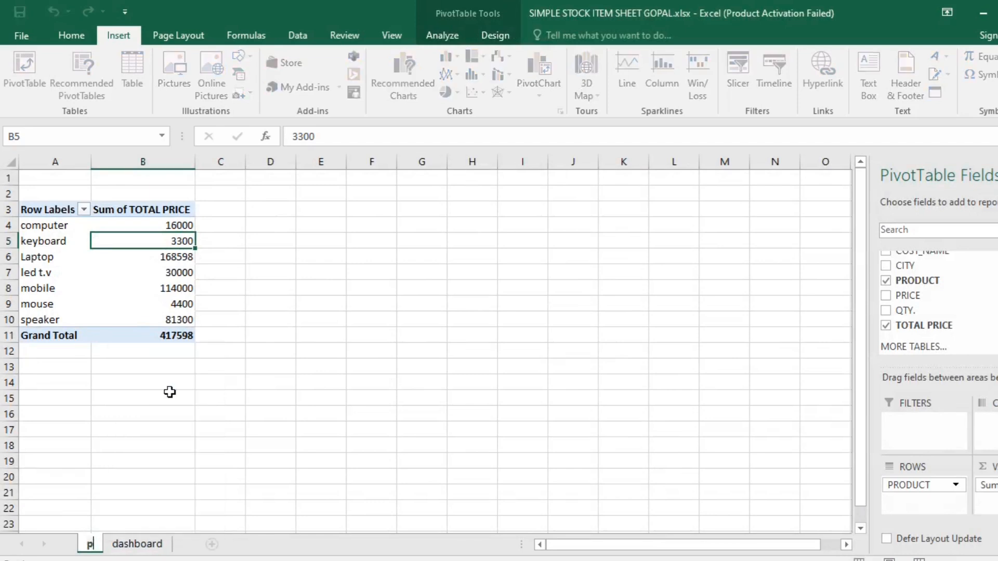
type("ivot table")
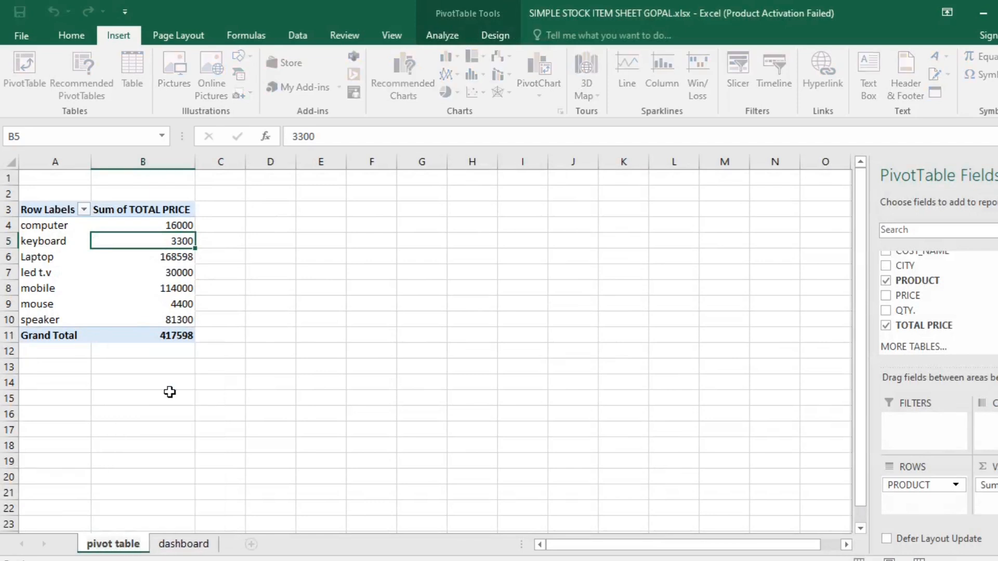
key("Return")
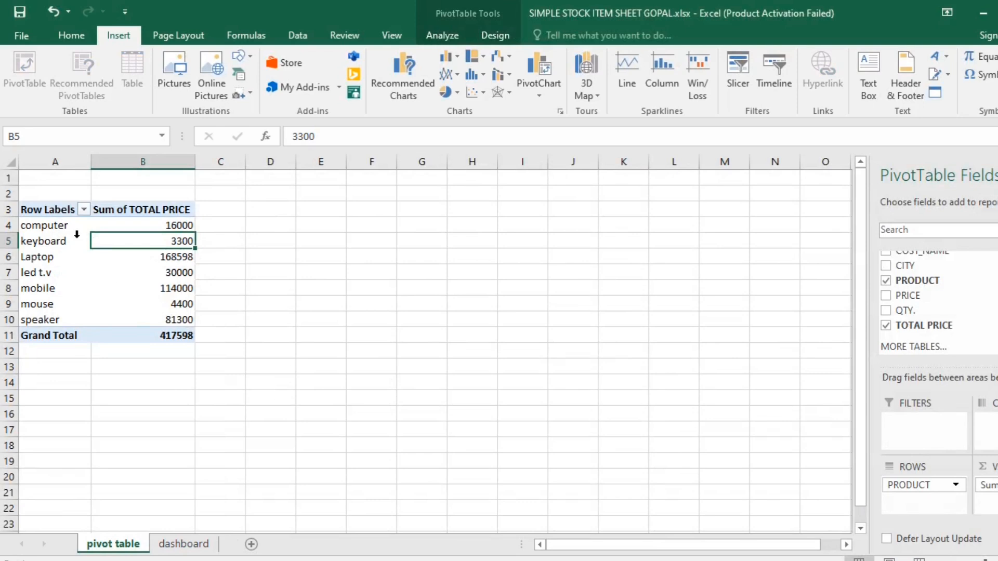
Examine the summed total prices of the computer and Laptop rows in the PivotTable.
left_click(213, 343)
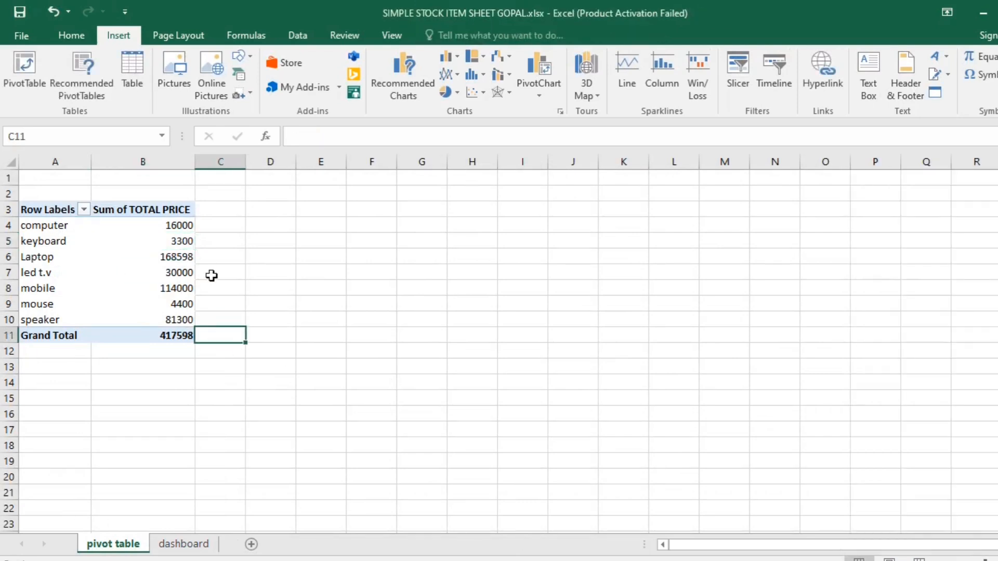
left_click(61, 225)
left_click(163, 228)
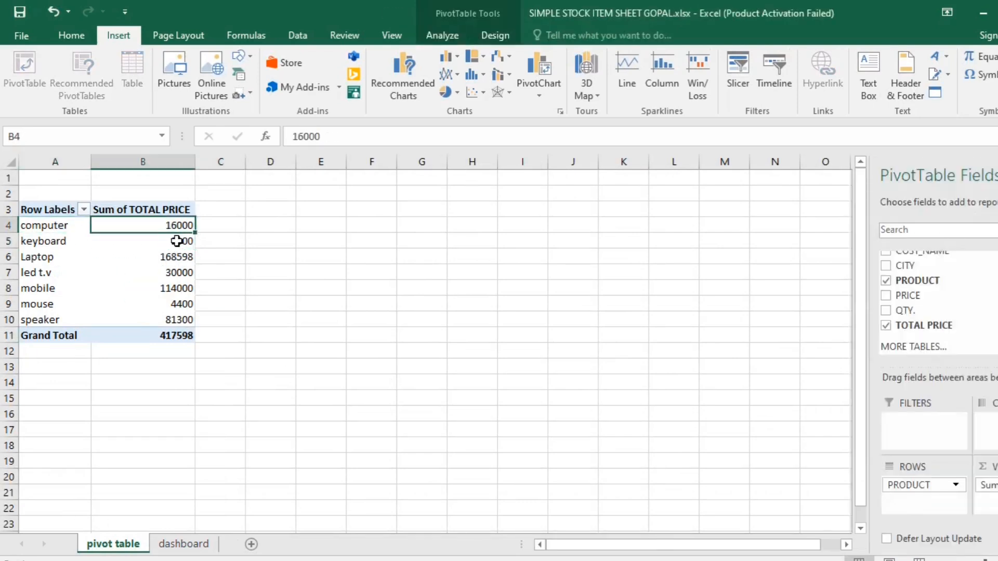
left_click(55, 260)
left_click(177, 258)
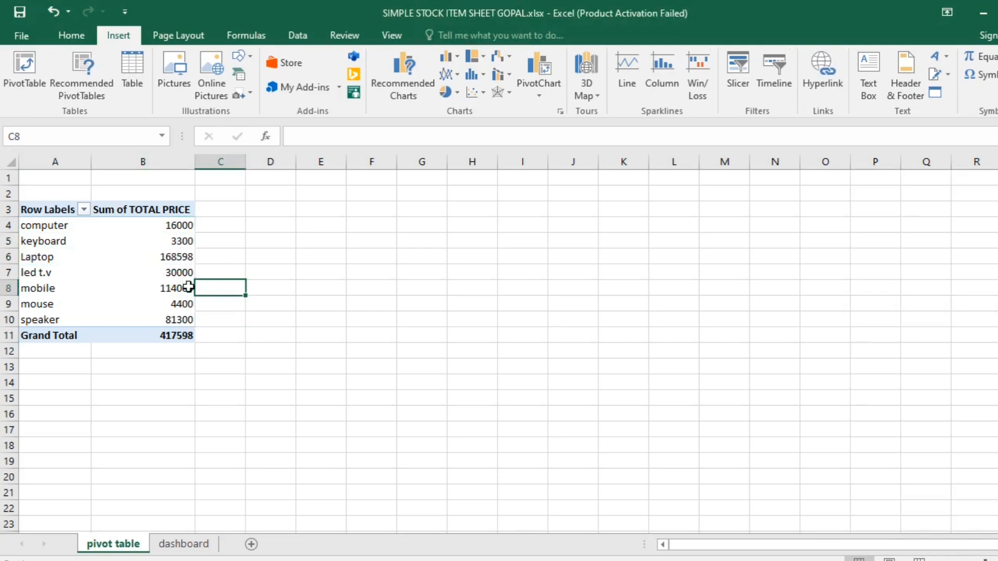
left_click(301, 273)
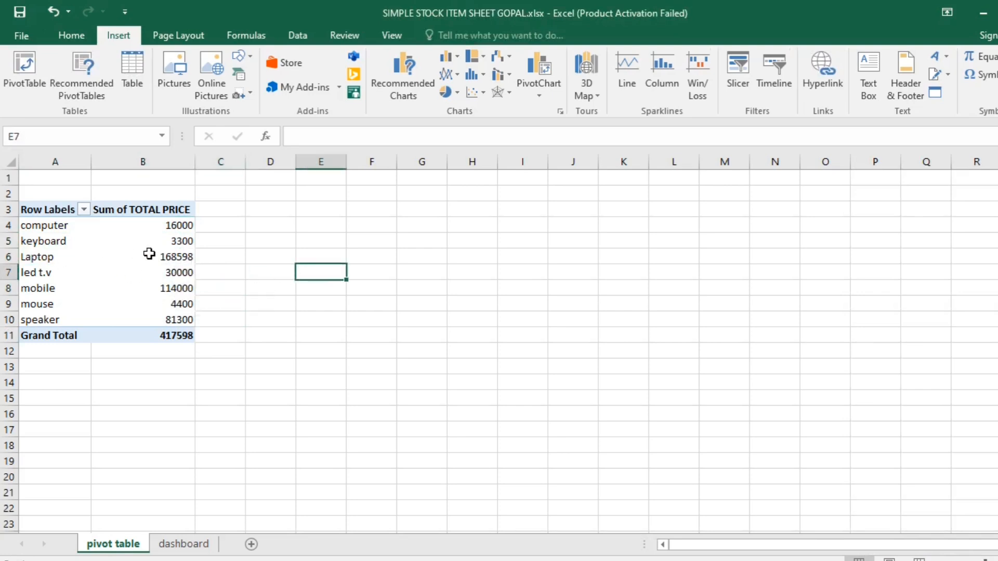
left_click(243, 318)
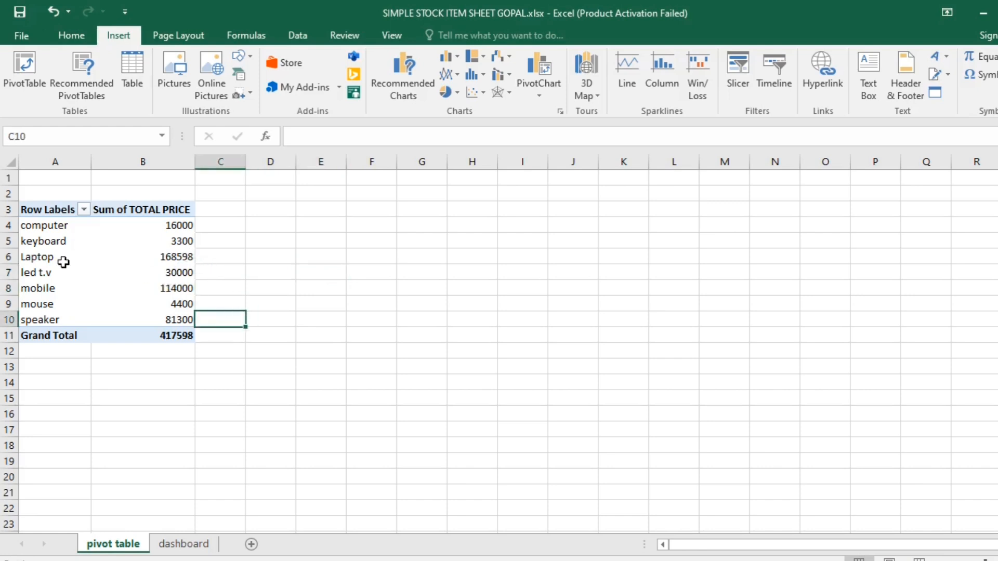
Drill down into Laptop's summed total price to list its records on a new sheet, and autofit columns A to H.
double_click(176, 258)
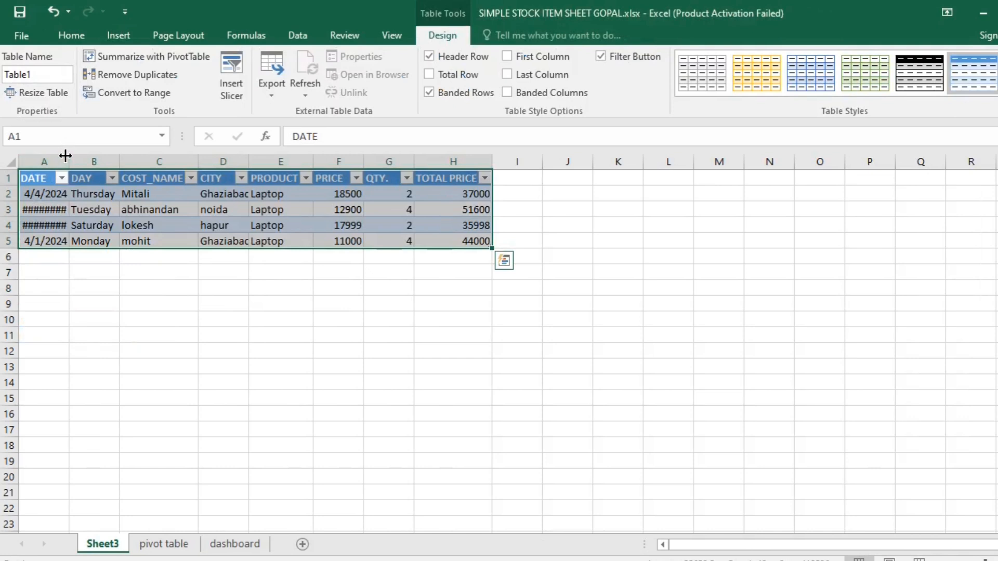
double_click(69, 156)
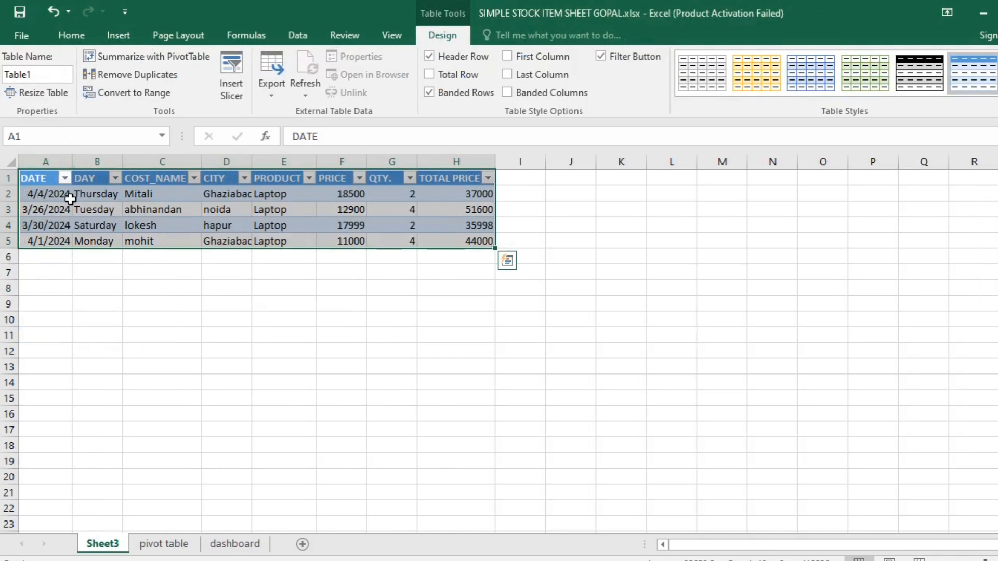
left_click_drag(46, 162, 411, 159)
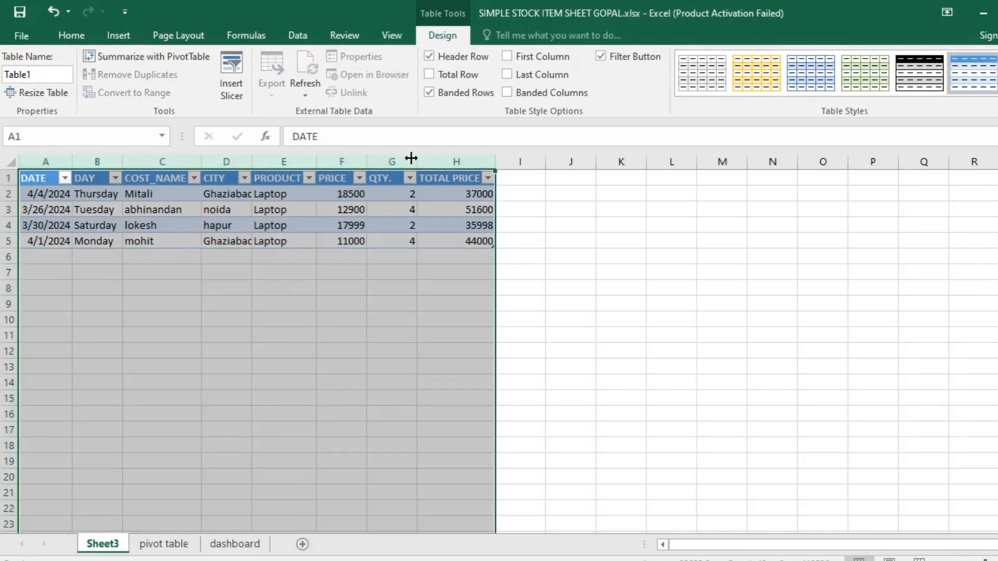
double_click(418, 162)
left_click(448, 193)
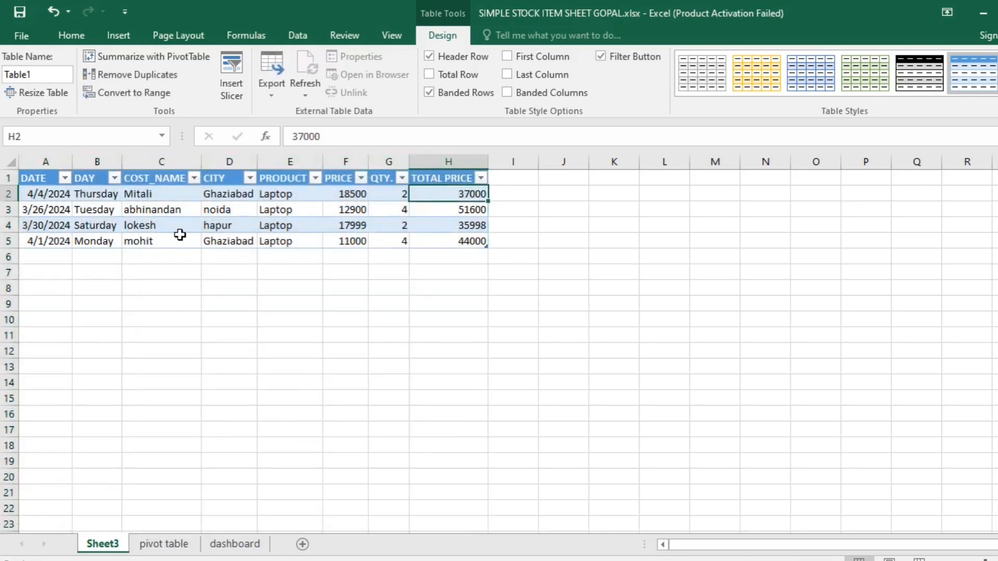
Check the product entries in E2:E5 and rename the Laptop detail sheet as "all laptop".
left_click_drag(296, 196, 289, 242)
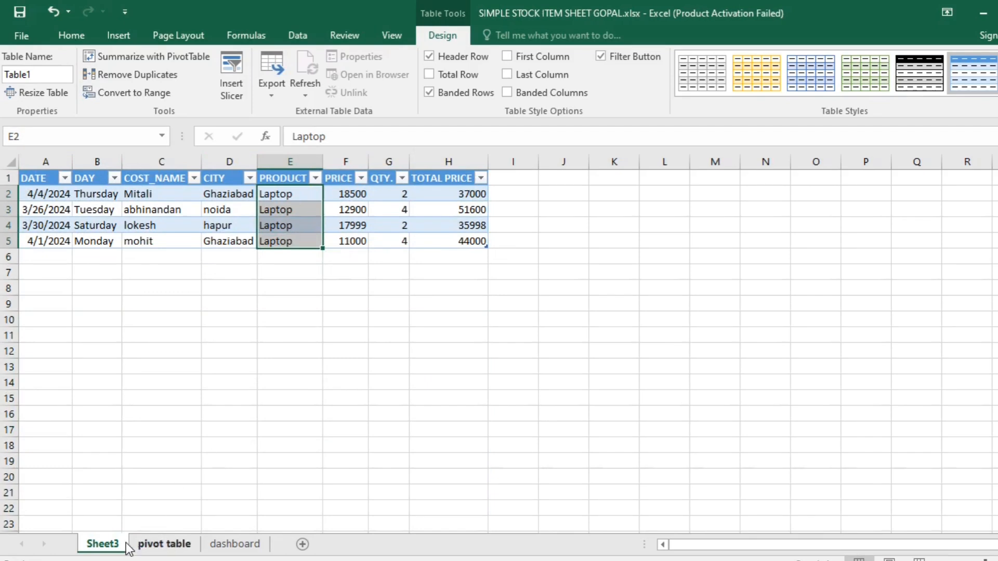
right_click(110, 543)
left_click(151, 400)
key("Home")
type("all laptop")
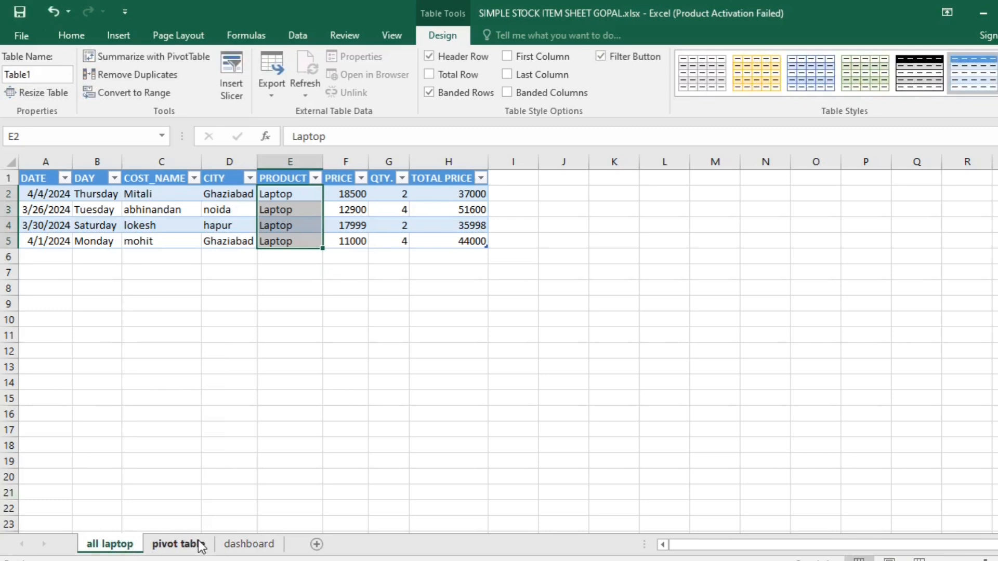
Drill down into mobile's summed total price to list its records on a new sheet, and autofit the table's columns.
left_click(197, 545)
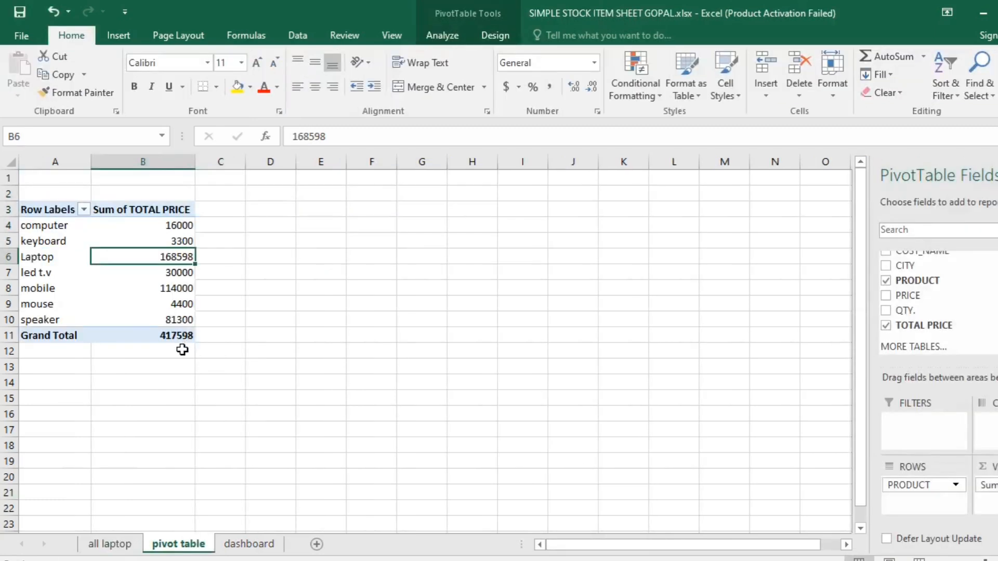
left_click(143, 382)
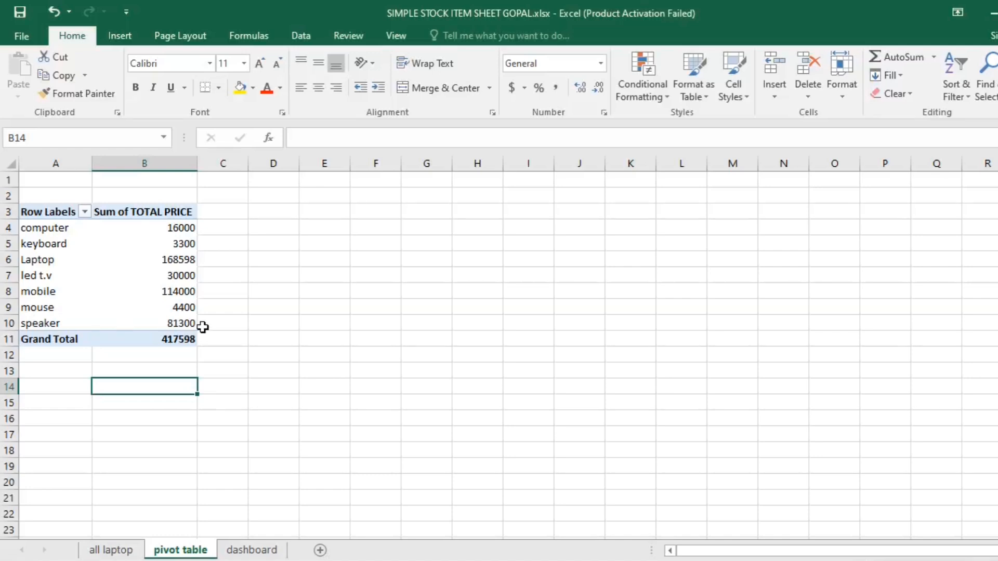
left_click(170, 291)
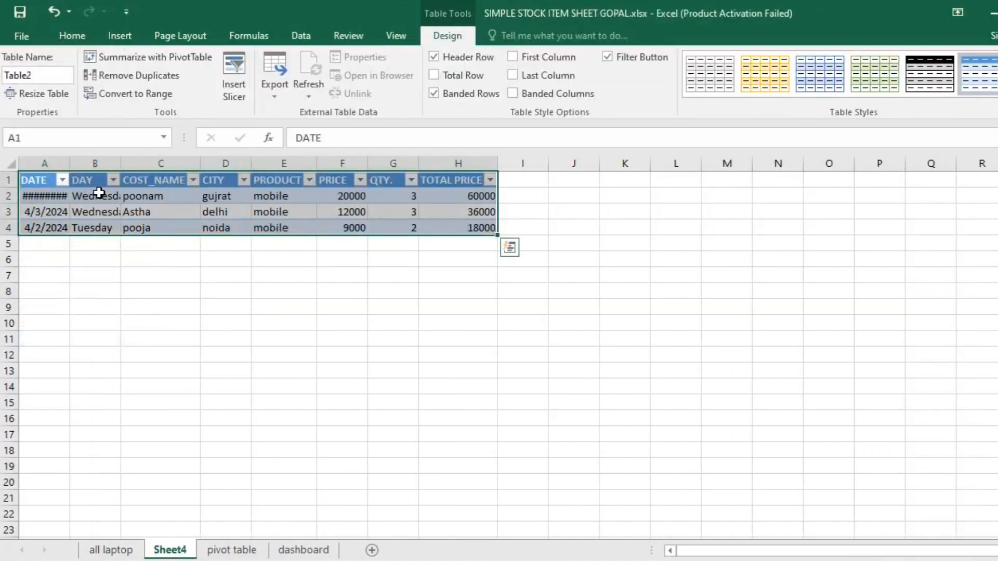
double_click(71, 160)
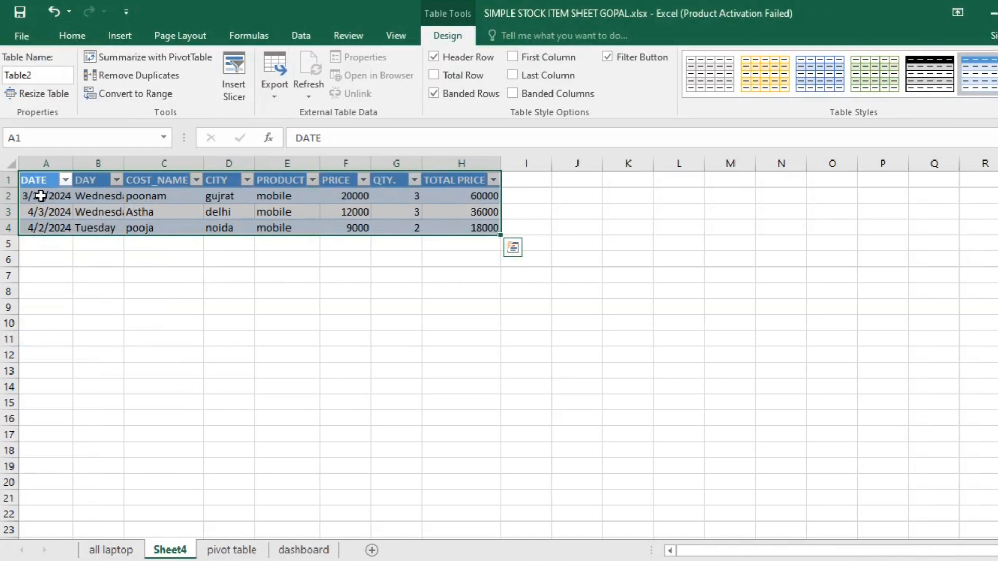
left_click(111, 197)
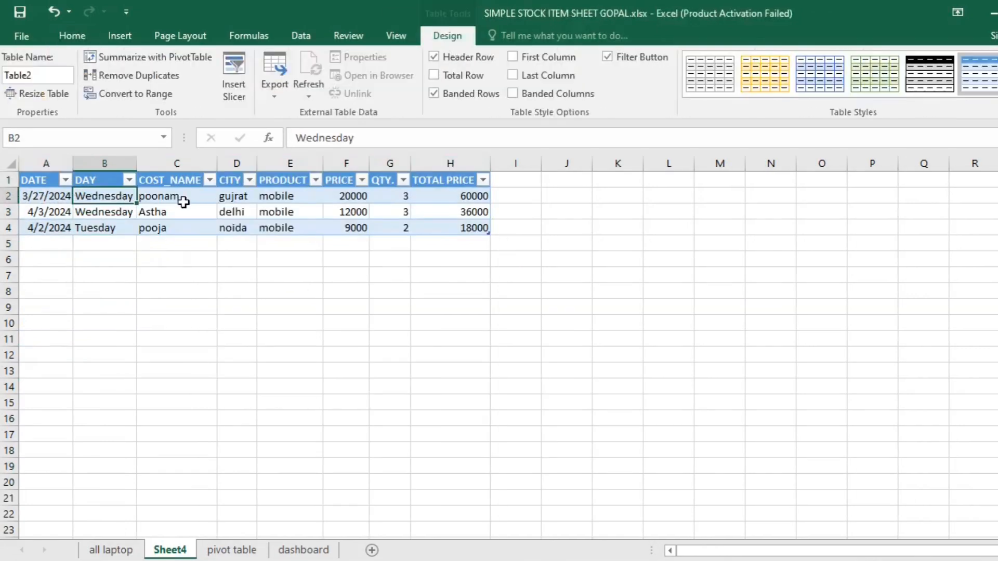
Review the first mobile record's customer name, city, product, price, quantity and total price.
left_click(165, 198)
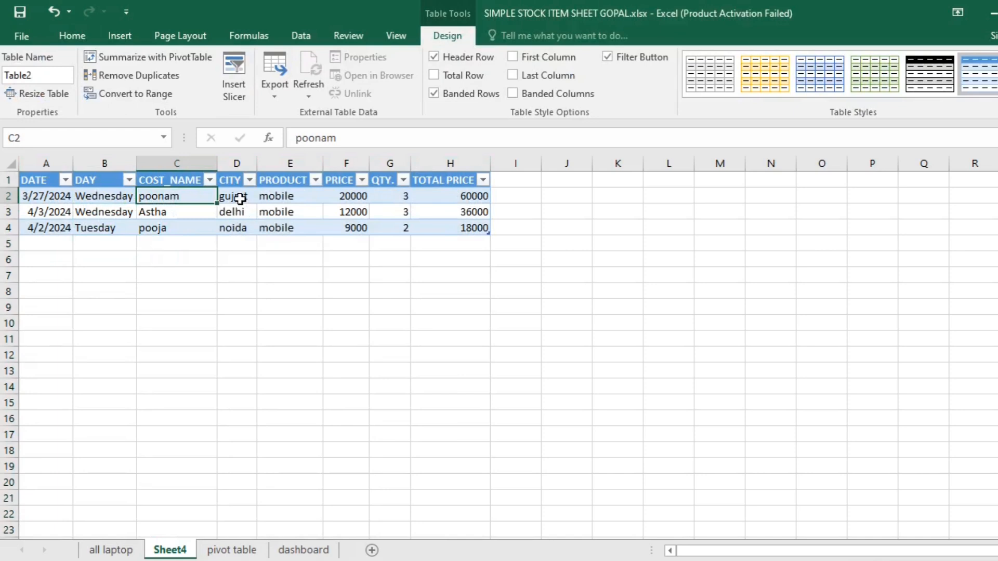
left_click(240, 199)
left_click(278, 208)
left_click(331, 199)
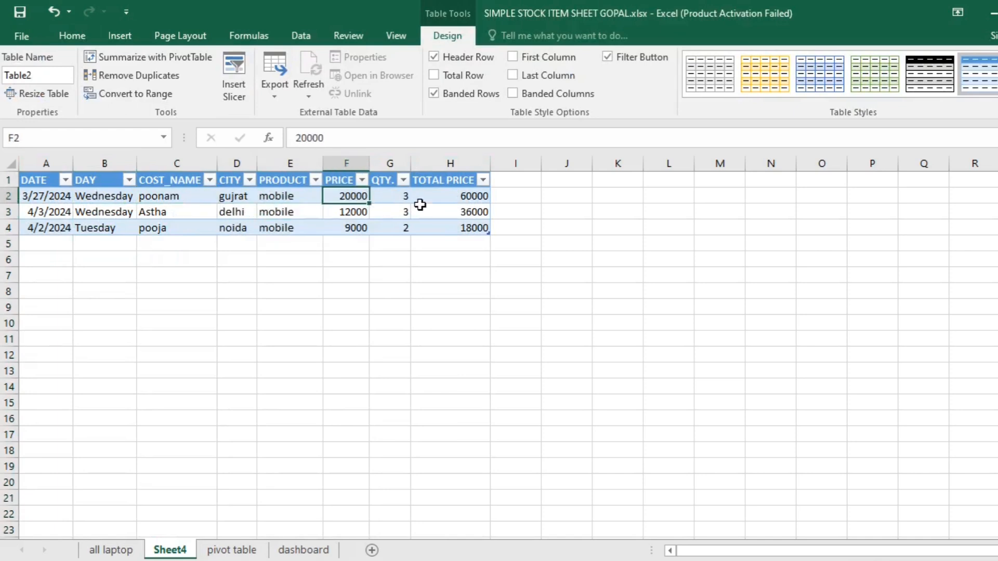
left_click(407, 196)
left_click(471, 196)
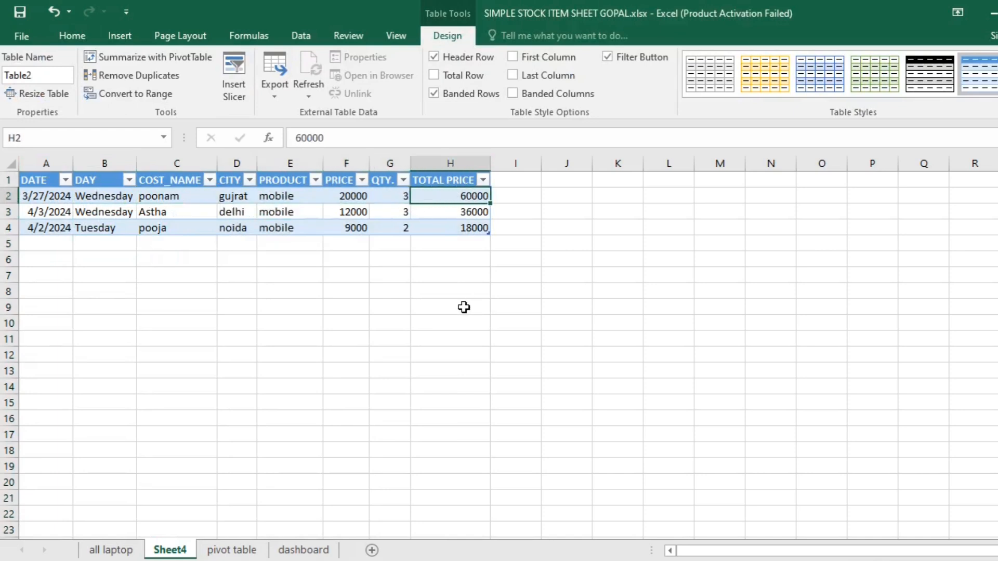
Check the product entries in E2:E4 and rename the mobile detail sheet as "all mobile".
left_click(111, 549)
left_click(170, 550)
left_click_drag(281, 198, 285, 230)
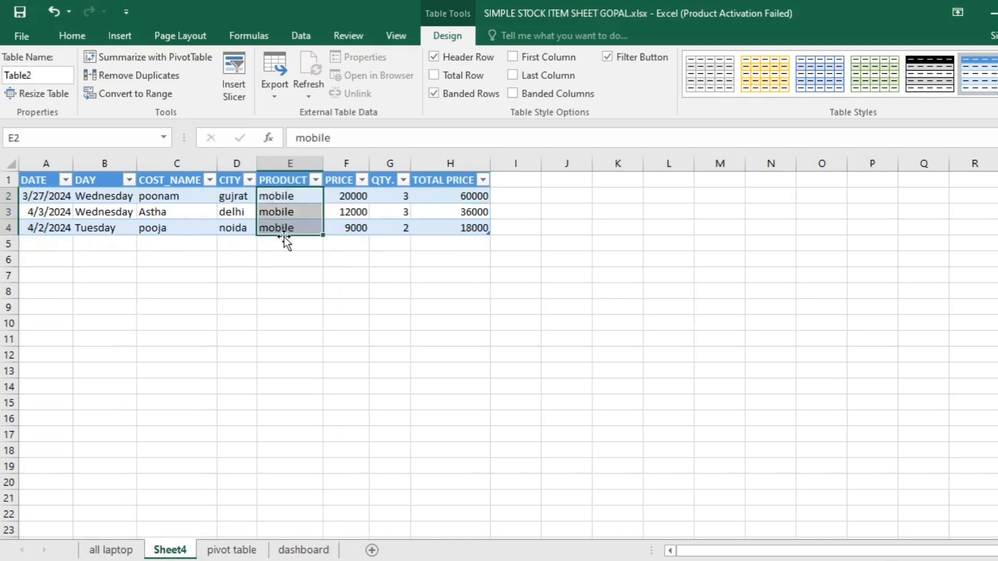
right_click(183, 554)
left_click(233, 406)
type("all mobi")
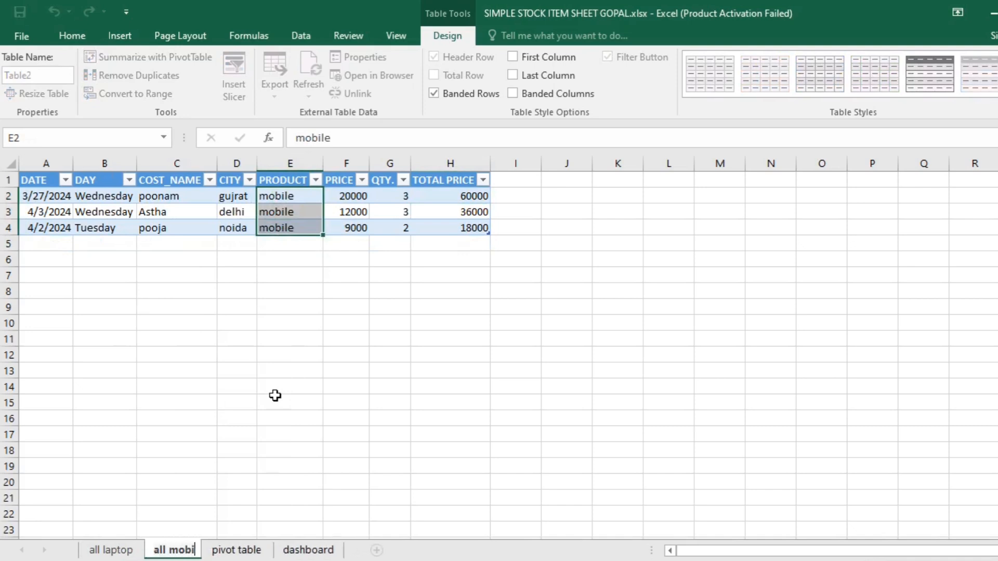
type("le")
key("Return")
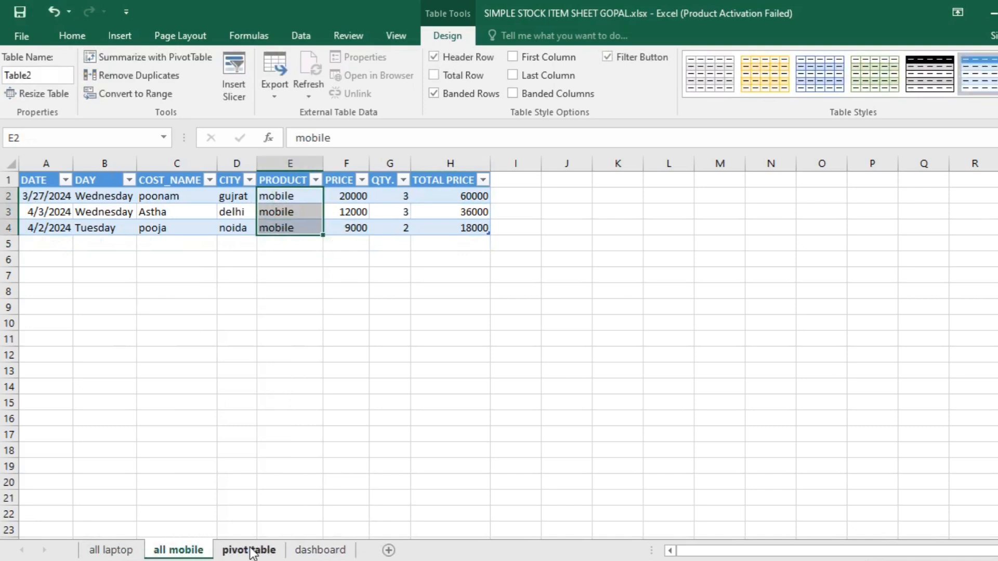
Look through the pivot table, all mobile and all laptop sheets, and return to the PivotTable.
left_click(253, 553)
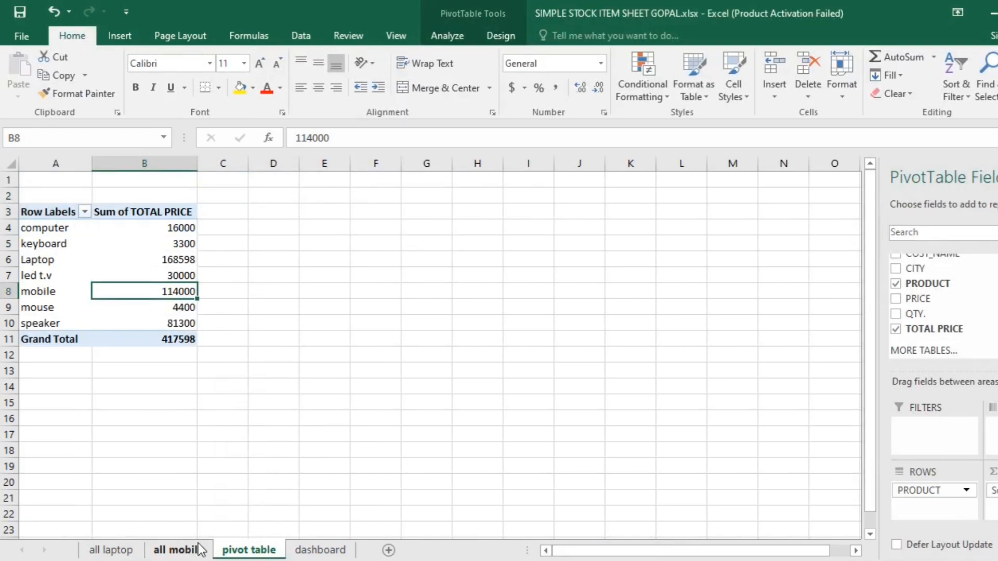
left_click(200, 550)
left_click(119, 549)
left_click(248, 550)
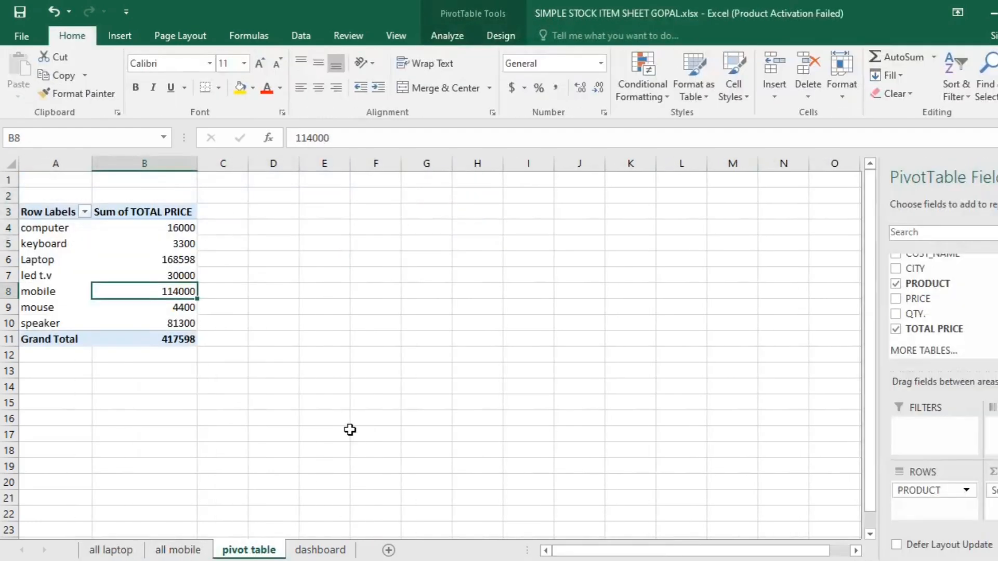
Replace PRODUCT with CITY as the PivotTable's row field and select Ghaziabad's summed total price.
left_click(895, 284)
left_click(896, 268)
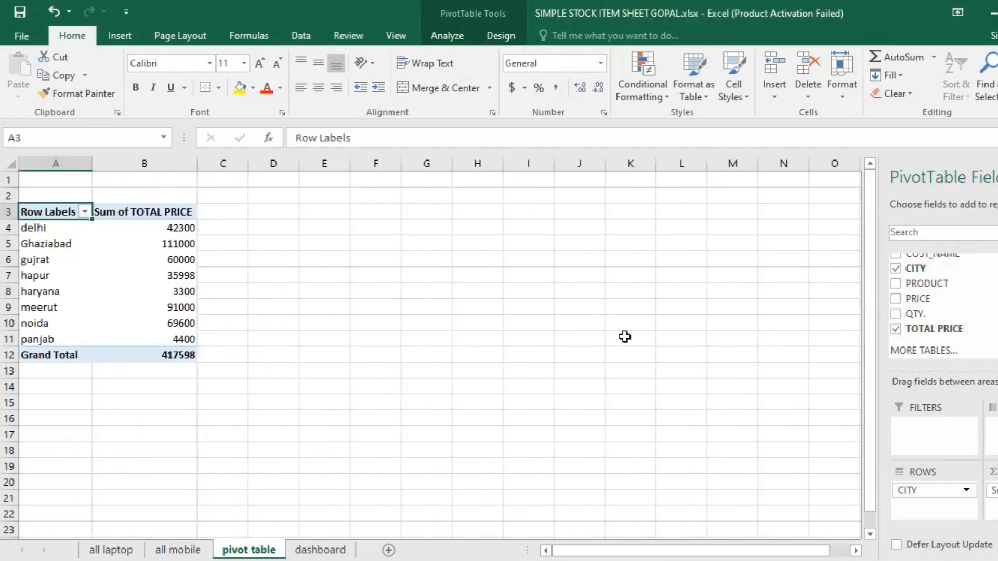
left_click(250, 340)
left_click(48, 247)
left_click(166, 243)
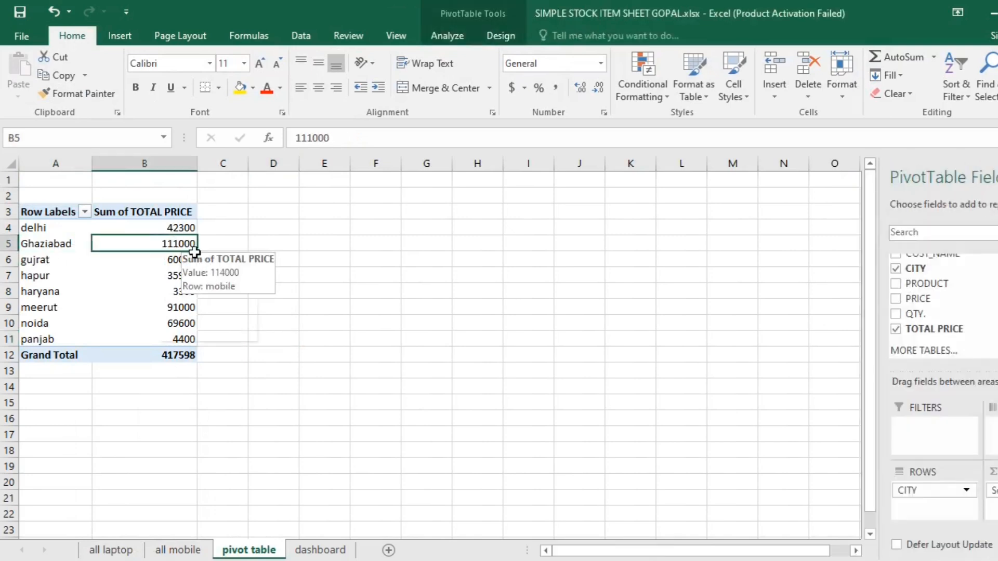
Extract the records behind Ghaziabad's summed total price to a detail sheet and auto-fit columns A to H.
left_click(326, 401)
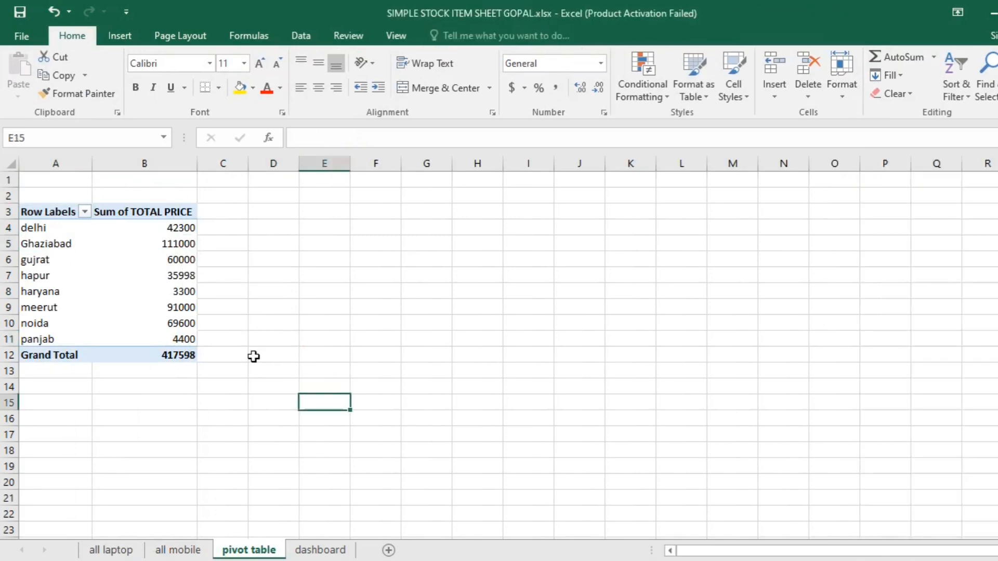
mouse_move(158, 247)
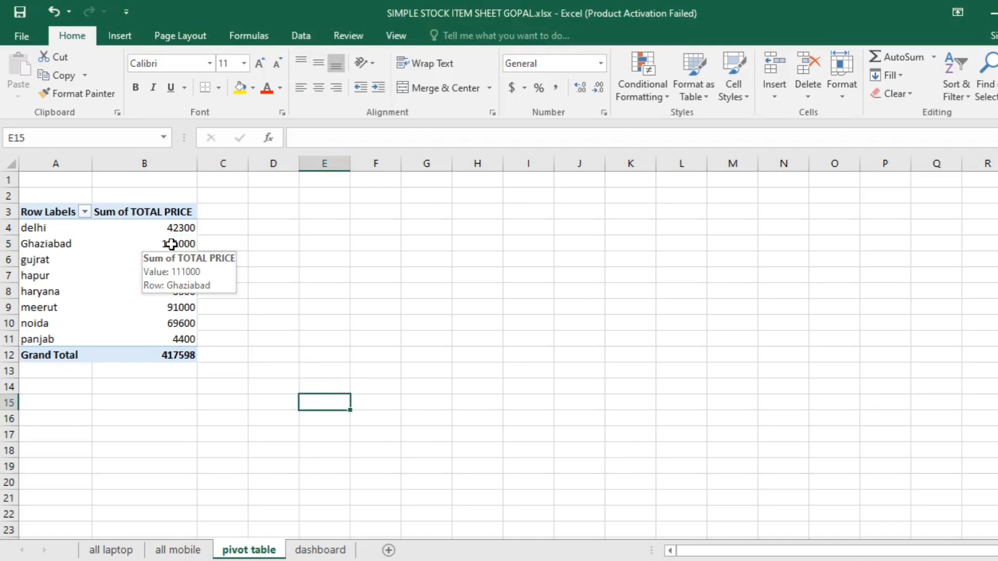
double_click(167, 244)
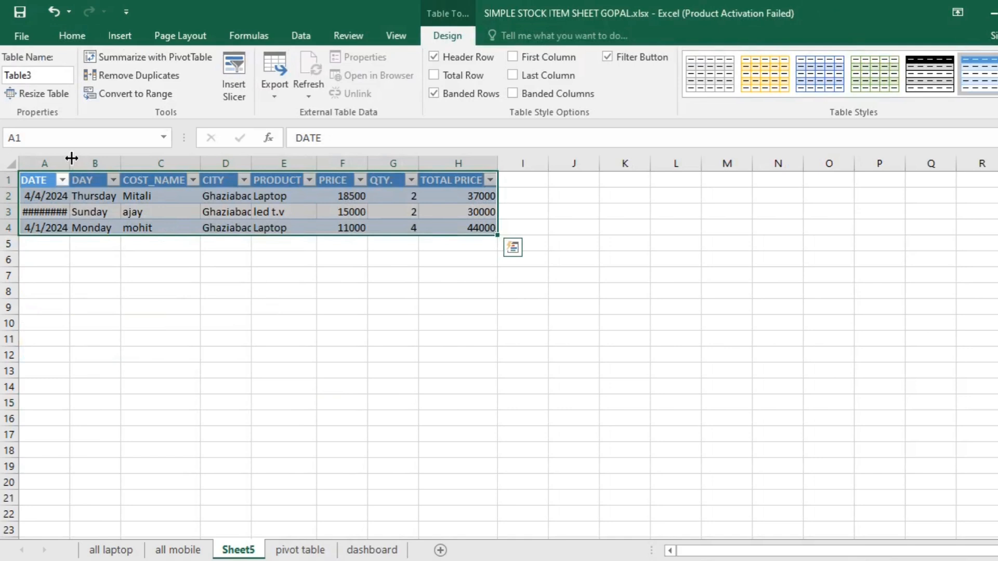
double_click(71, 158)
left_click_drag(50, 164, 427, 171)
double_click(427, 169)
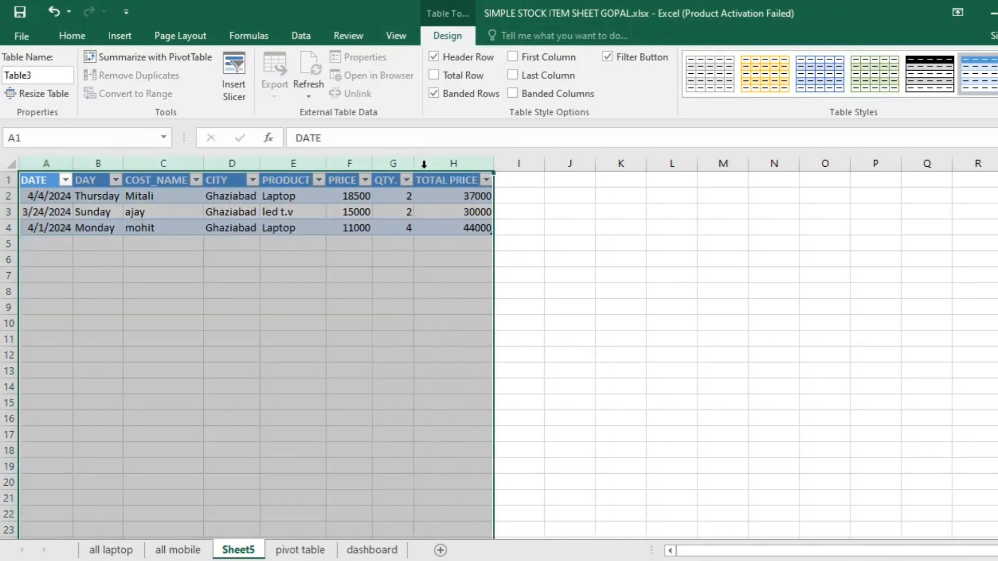
Check the Ghaziabad detail records and rename their sheet as "all gzb.".
left_click(154, 208)
left_click(142, 226)
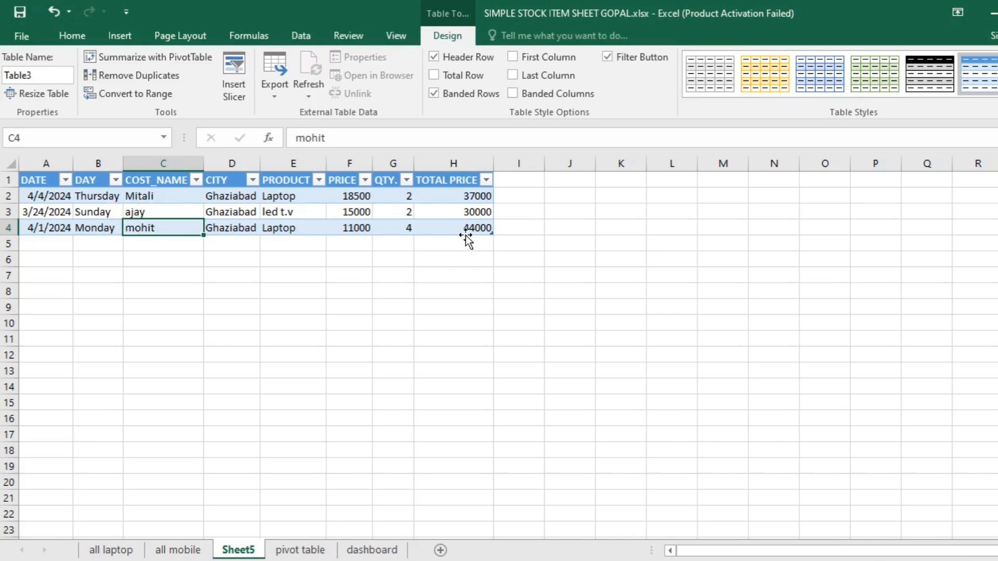
right_click(241, 554)
left_click(290, 402)
type("all gzb.")
key("Return")
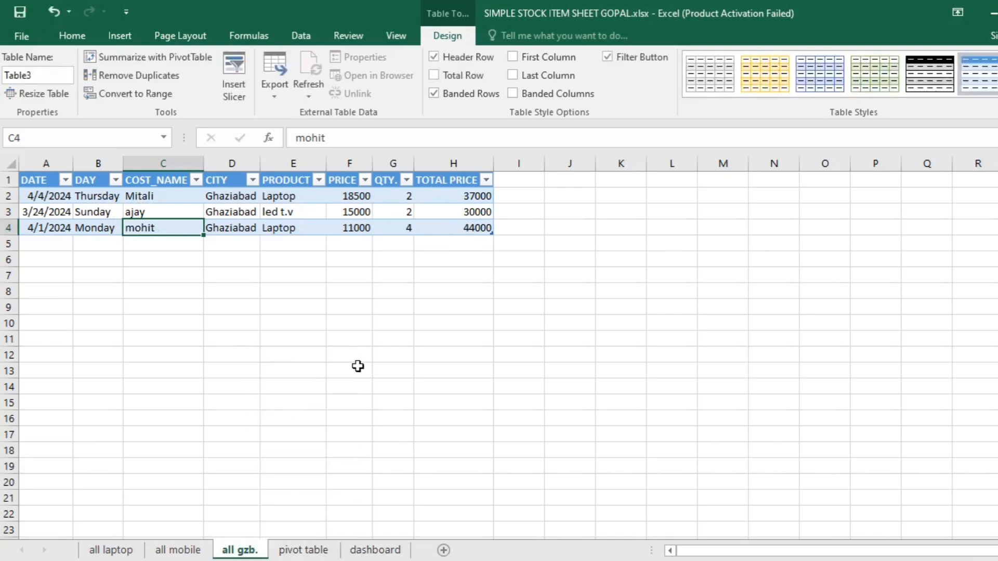
Look through the all laptop, all mobile, all gzb., pivot table and dashboard sheets, ending on all laptop.
left_click(108, 550)
left_click(169, 549)
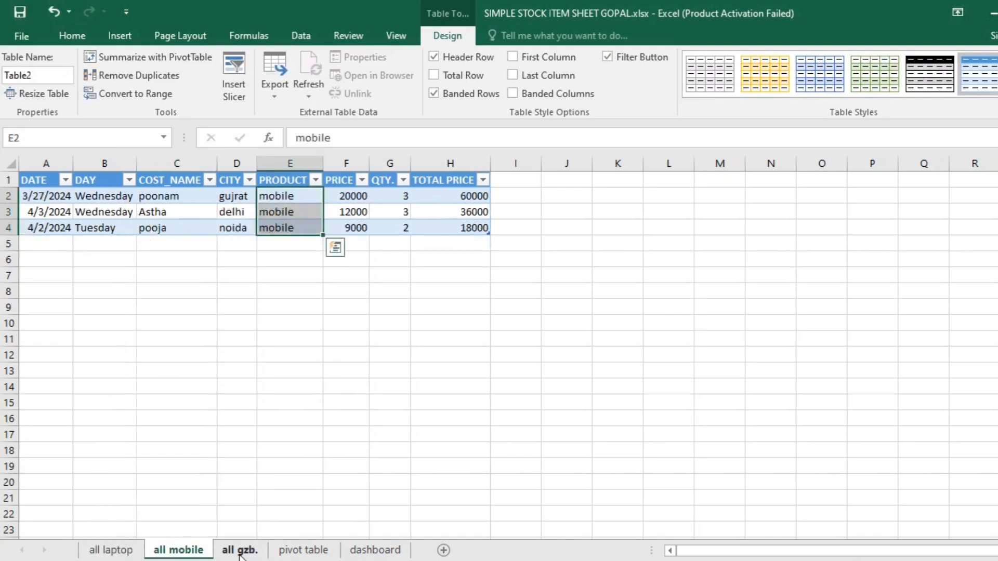
left_click(239, 550)
left_click(311, 551)
left_click(395, 549)
left_click(311, 550)
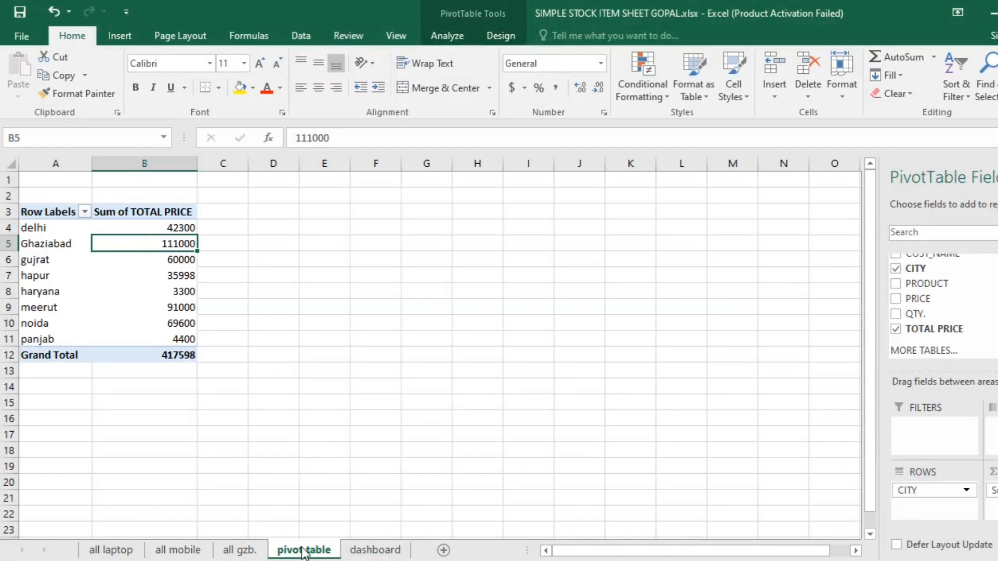
left_click(239, 550)
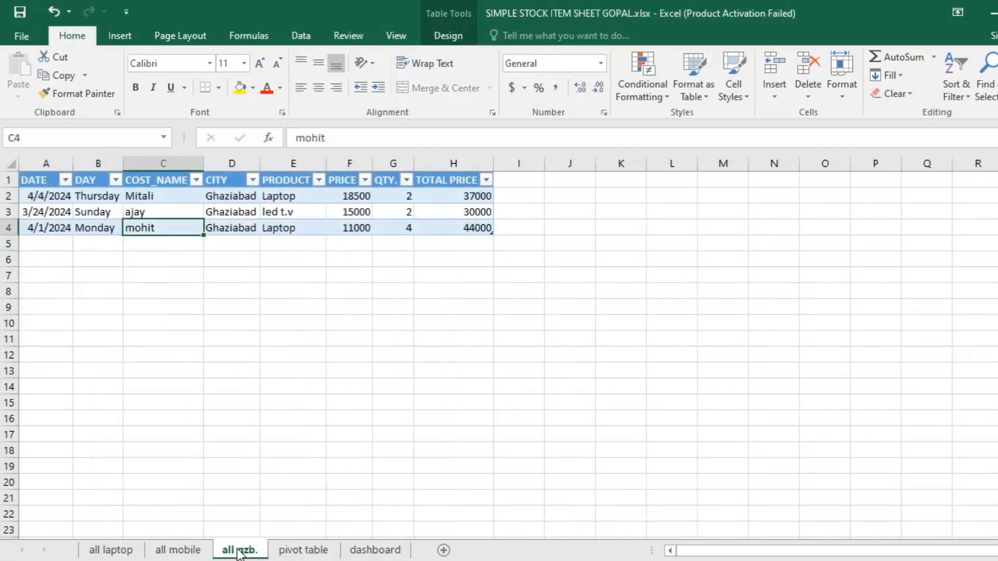
left_click(157, 553)
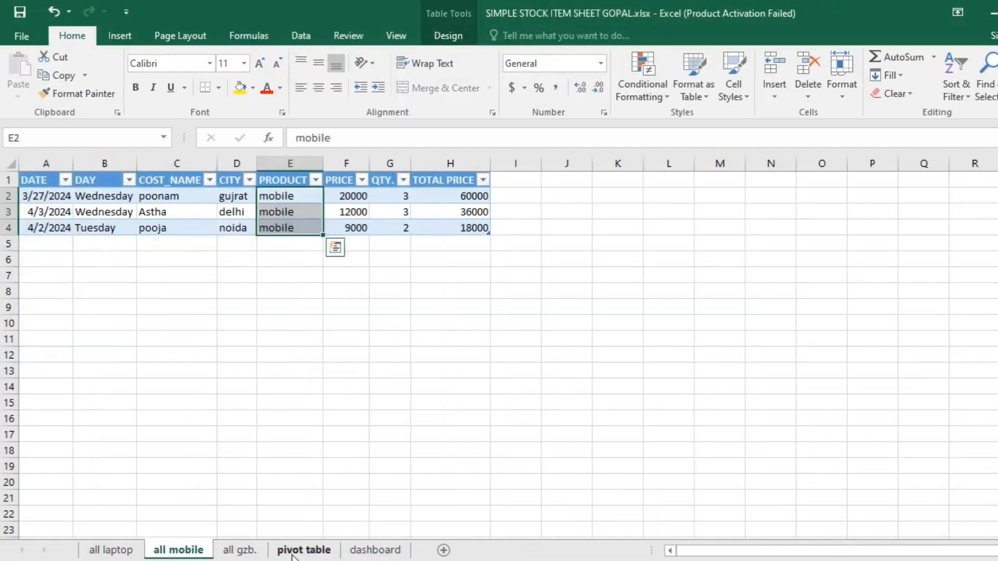
left_click(110, 552)
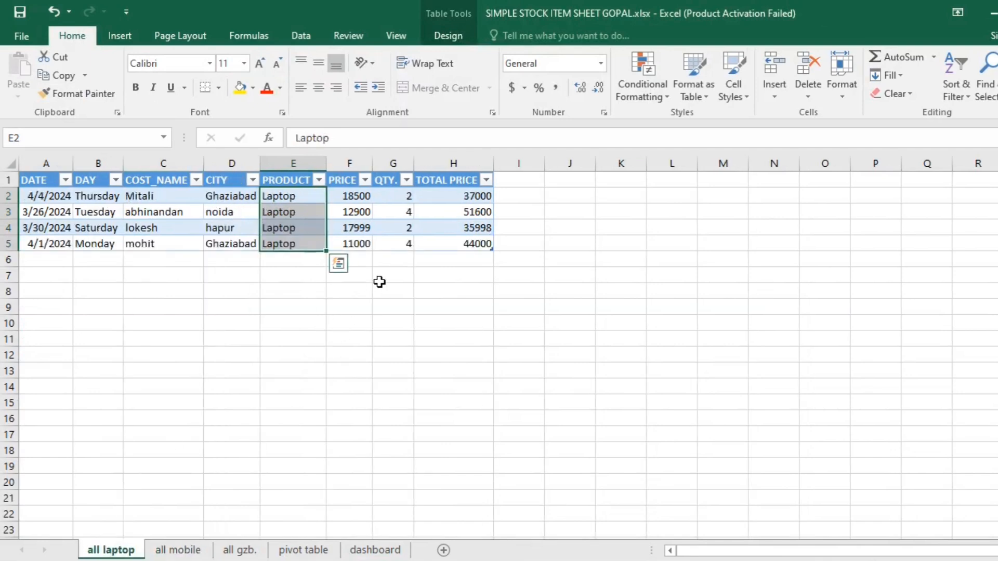
Total the TOTAL PRICE column in H6 of the all laptop sheet and check the all mobile sheet.
left_click(466, 260)
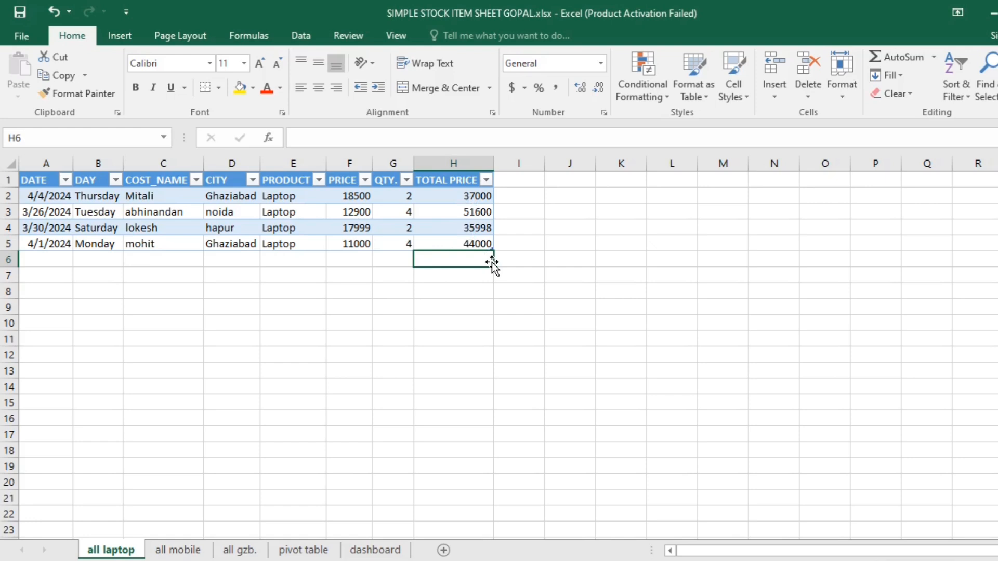
key("alt+equal")
left_click(507, 305)
left_click(469, 259)
left_click(178, 550)
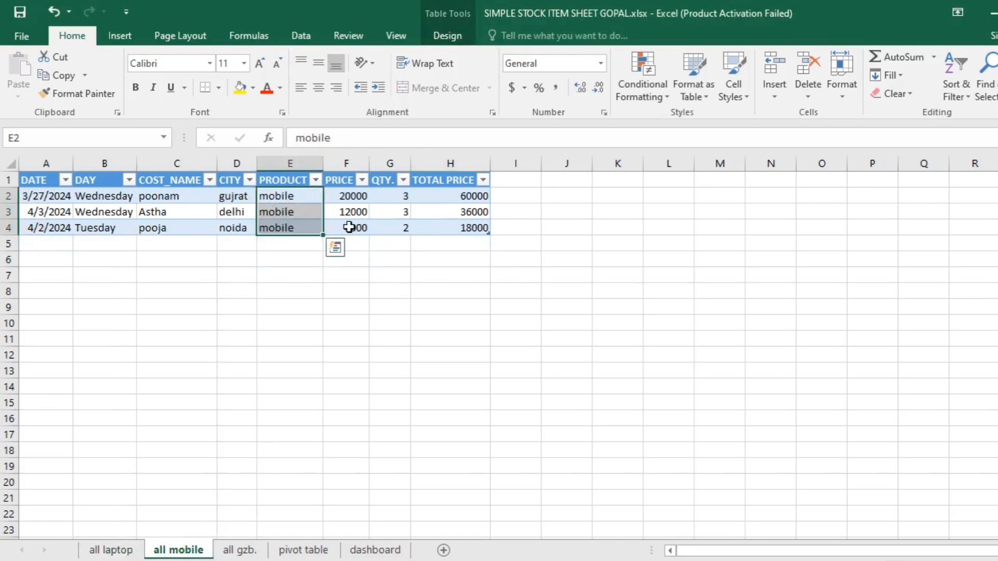
left_click(466, 244)
left_click(111, 550)
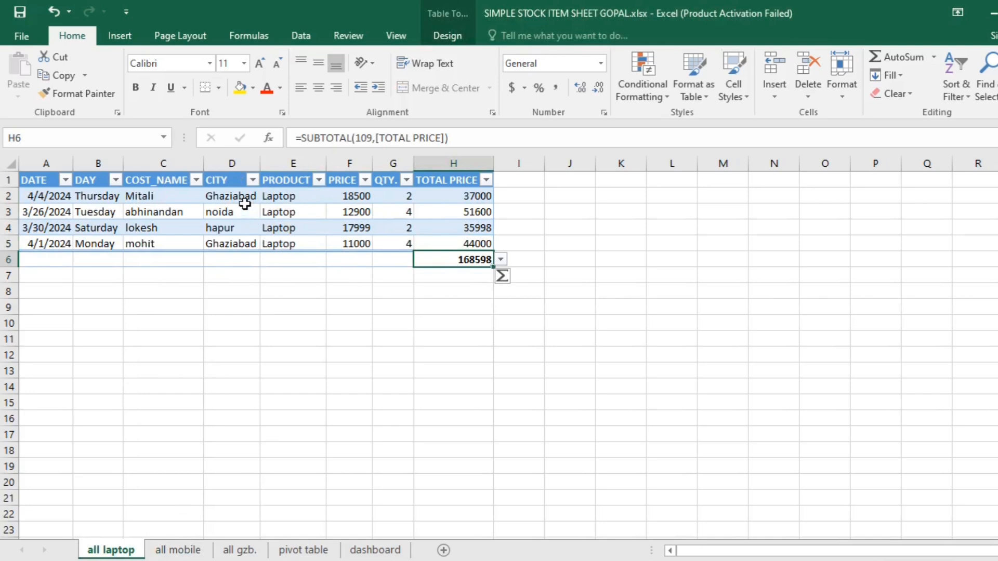
Filter the laptop table's CITY column to show only Ghaziabad.
left_click(253, 181)
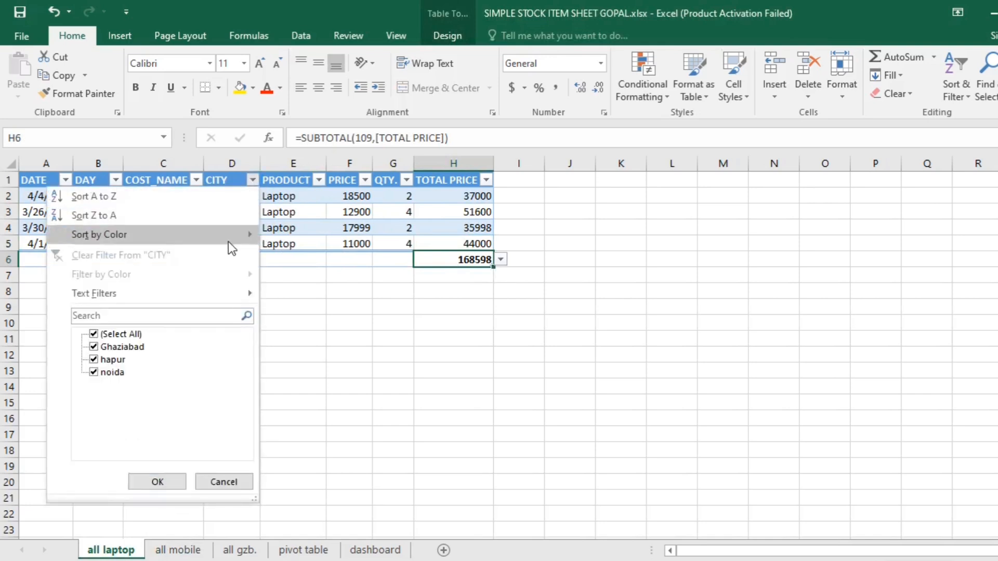
left_click(107, 334)
left_click(102, 347)
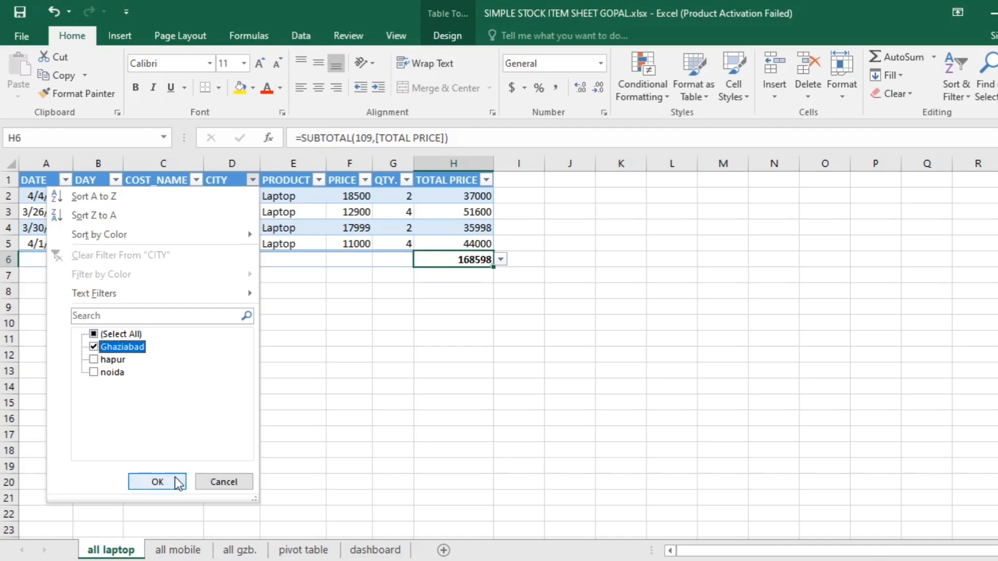
left_click(170, 483)
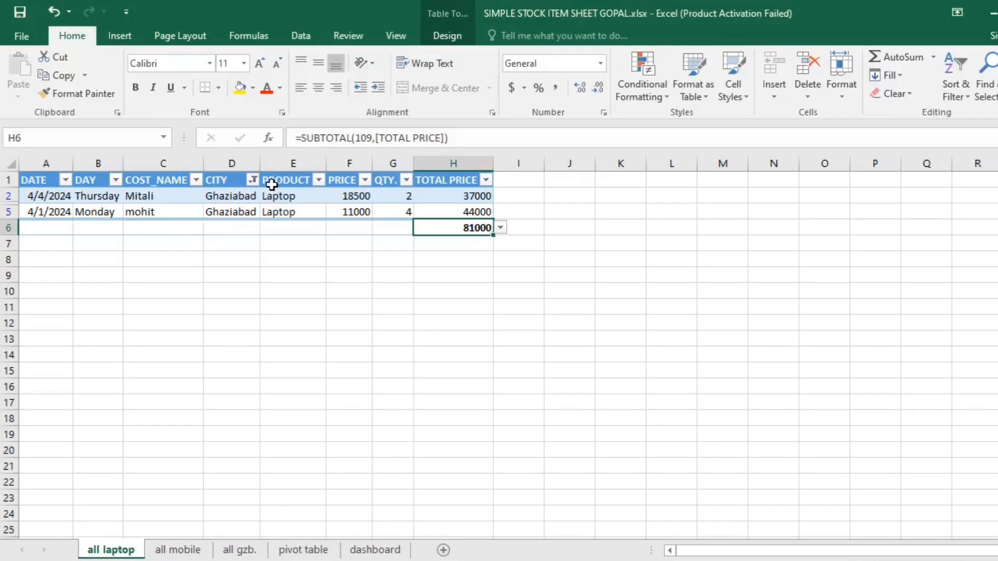
Restore all cities in the laptop table's CITY filter and deselect the table.
left_click(252, 180)
left_click(120, 334)
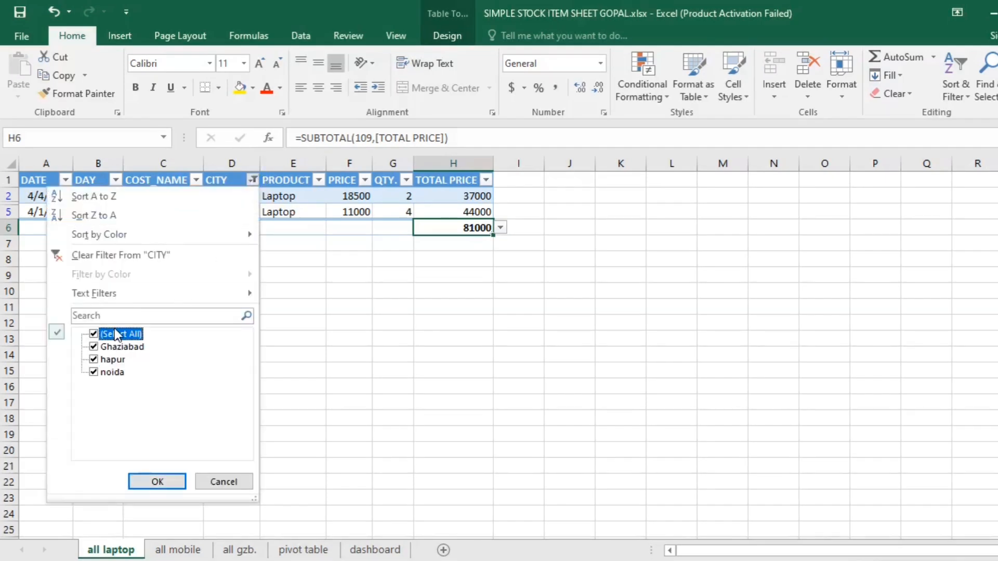
left_click(158, 481)
left_click(273, 434)
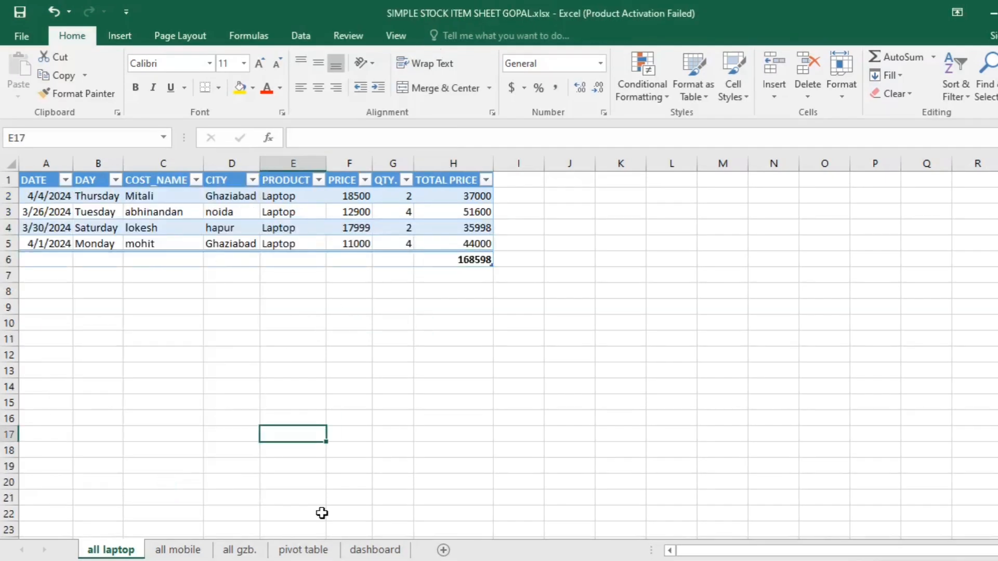
Insert a 2-D clustered column chart of the PivotTable's city totals and place it beside the table.
left_click(239, 549)
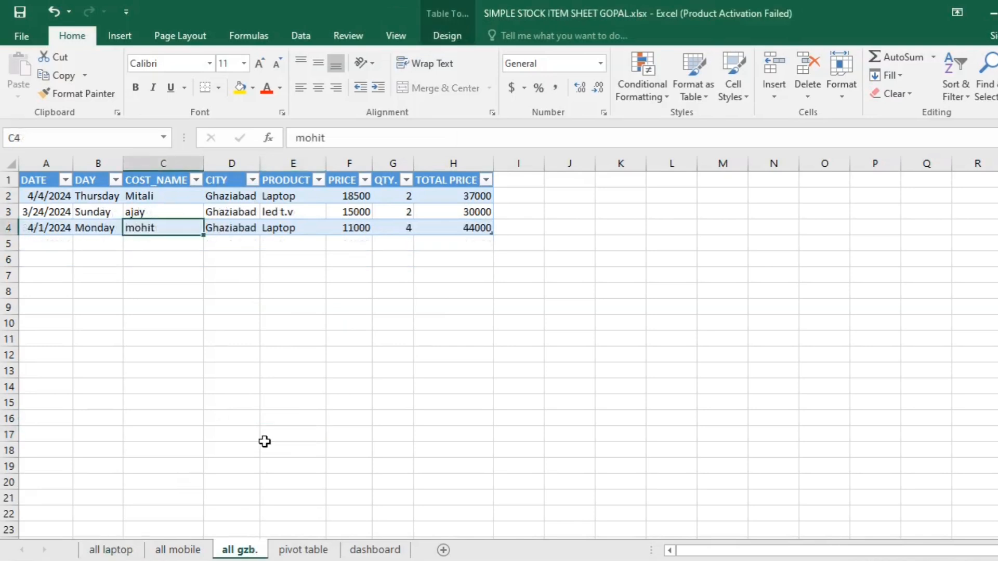
left_click(303, 550)
left_click(283, 311)
left_click_drag(59, 231, 160, 338)
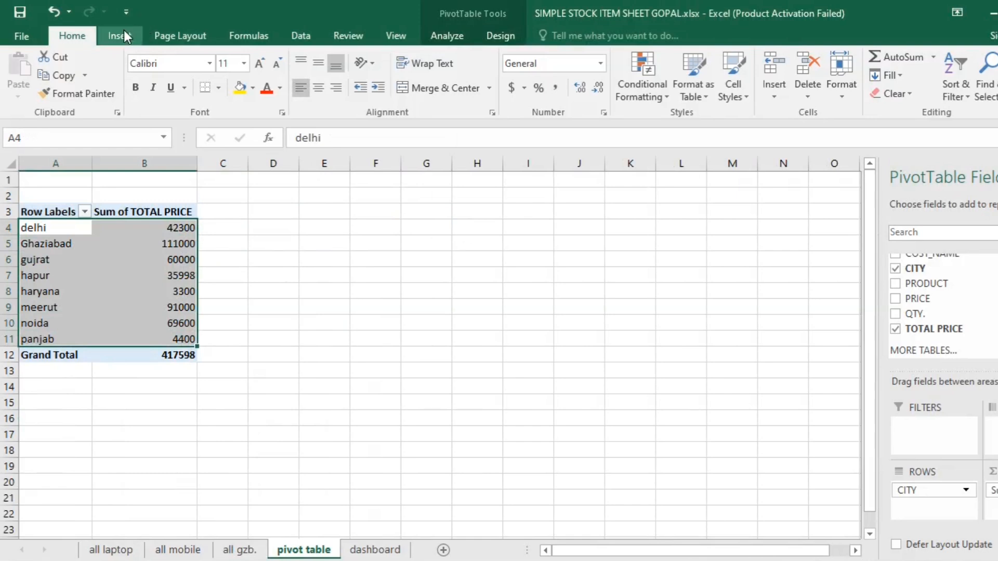
left_click(124, 33)
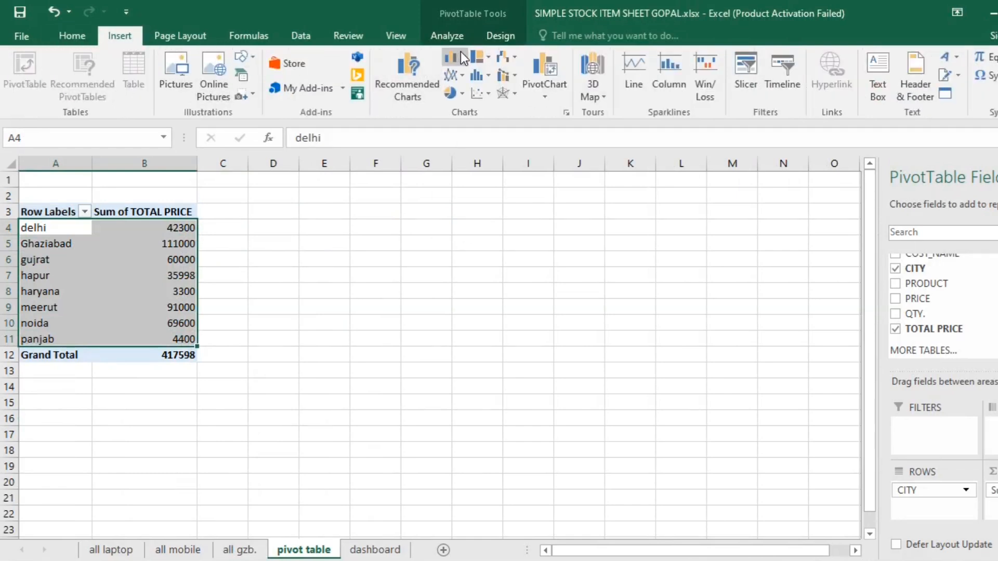
left_click(461, 52)
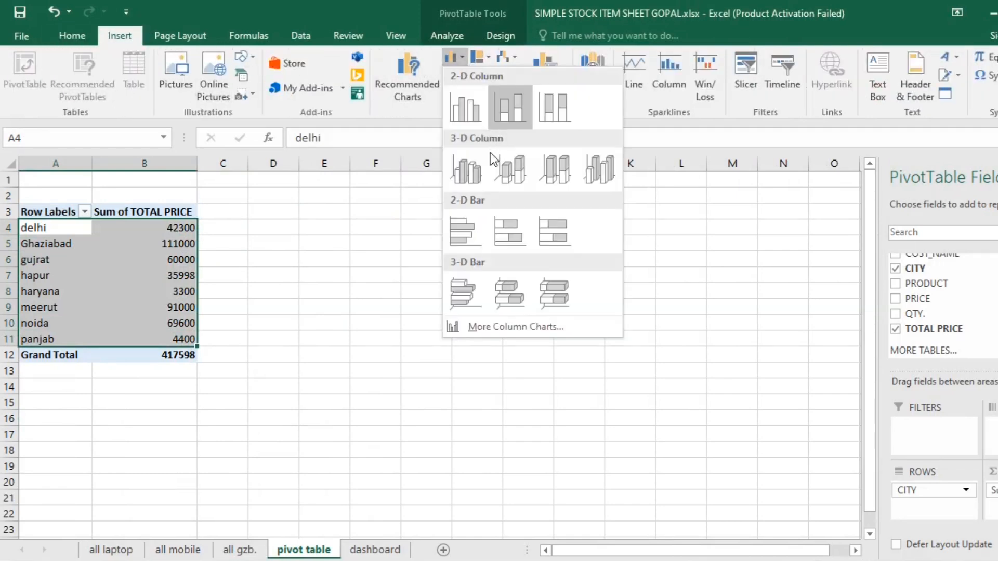
left_click(477, 118)
left_click_drag(642, 249, 741, 192)
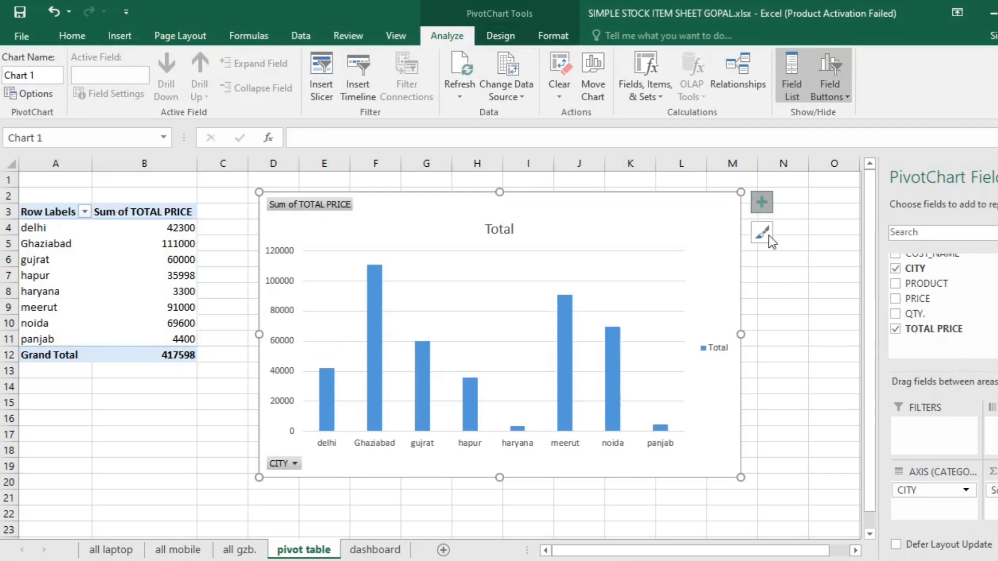
Add data labels to the city totals chart and shift it slightly farther from the PivotTable.
left_click(799, 263)
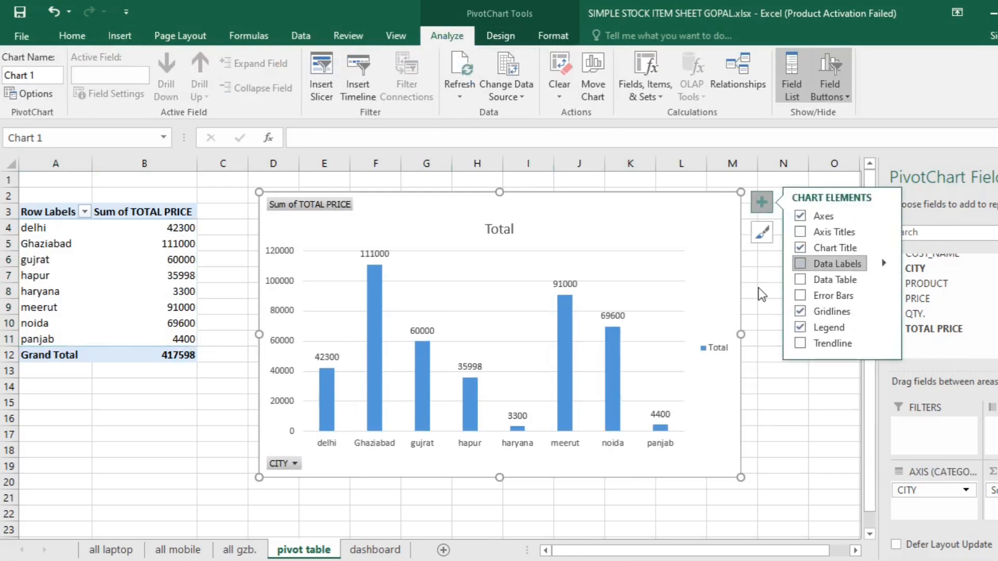
left_click(733, 497)
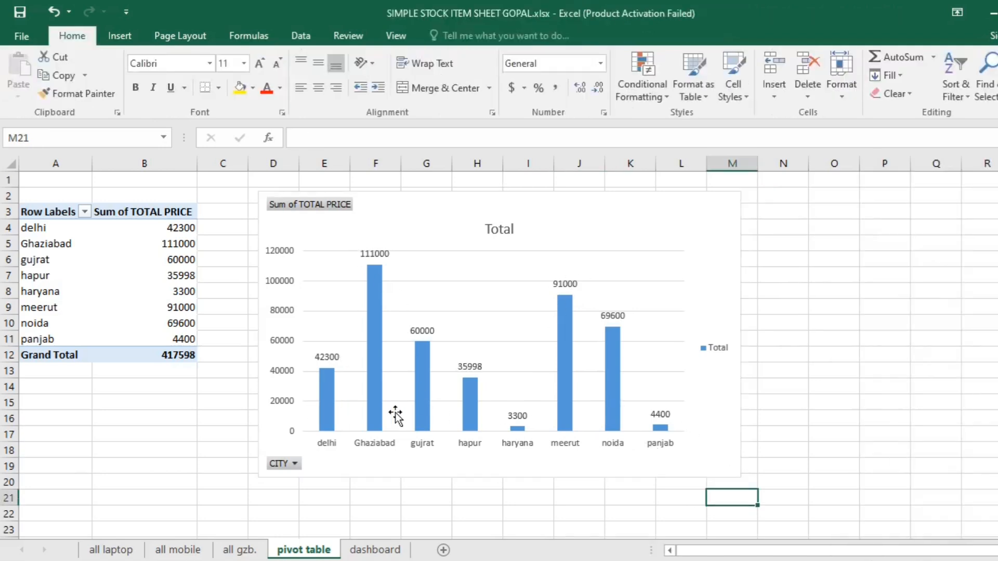
left_click_drag(639, 196, 684, 187)
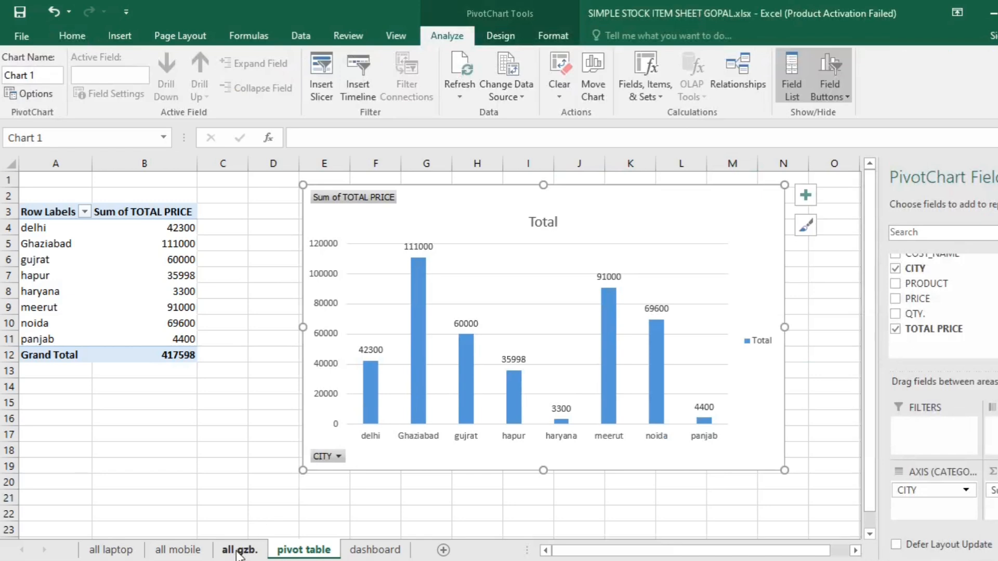
Insert a 2-D line chart from the whole table A1:H4 on the all gzb. sheet.
left_click(238, 550)
left_click(397, 259)
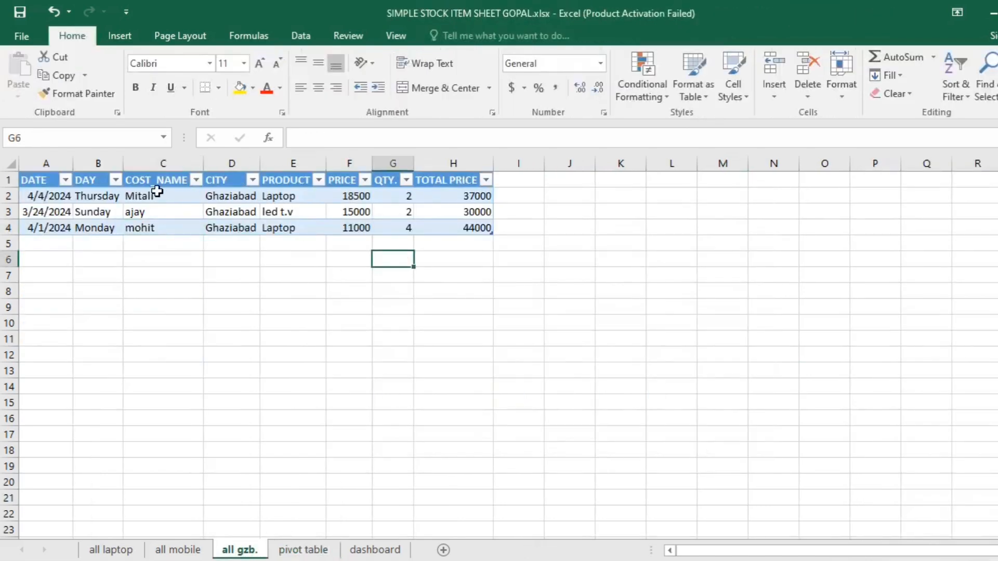
left_click_drag(45, 196, 22, 123)
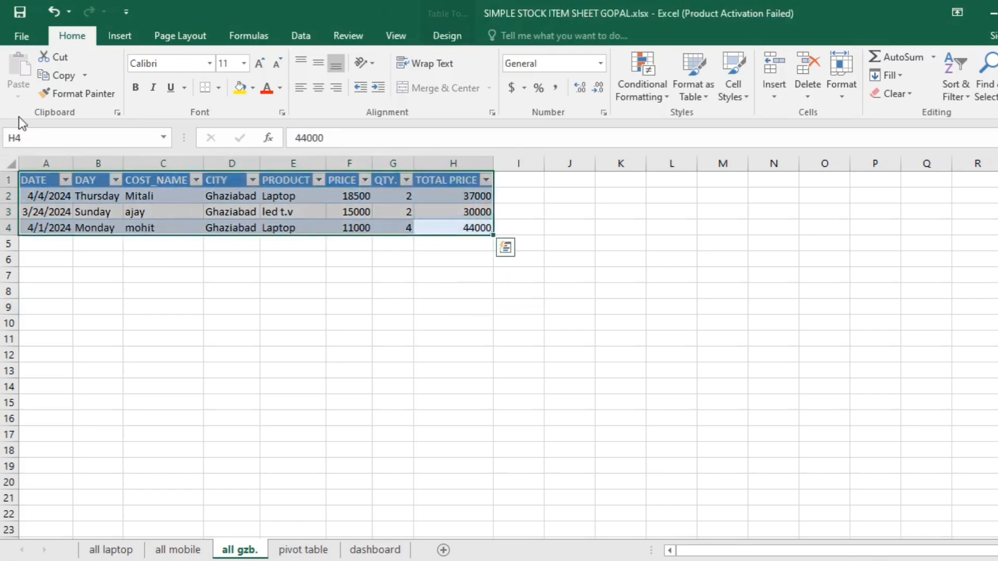
left_click(127, 36)
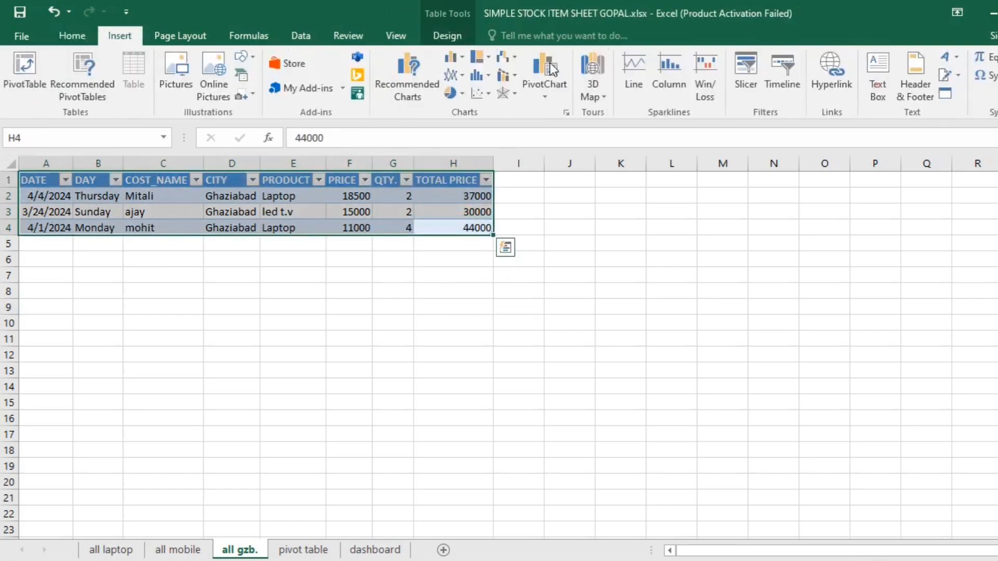
left_click(464, 71)
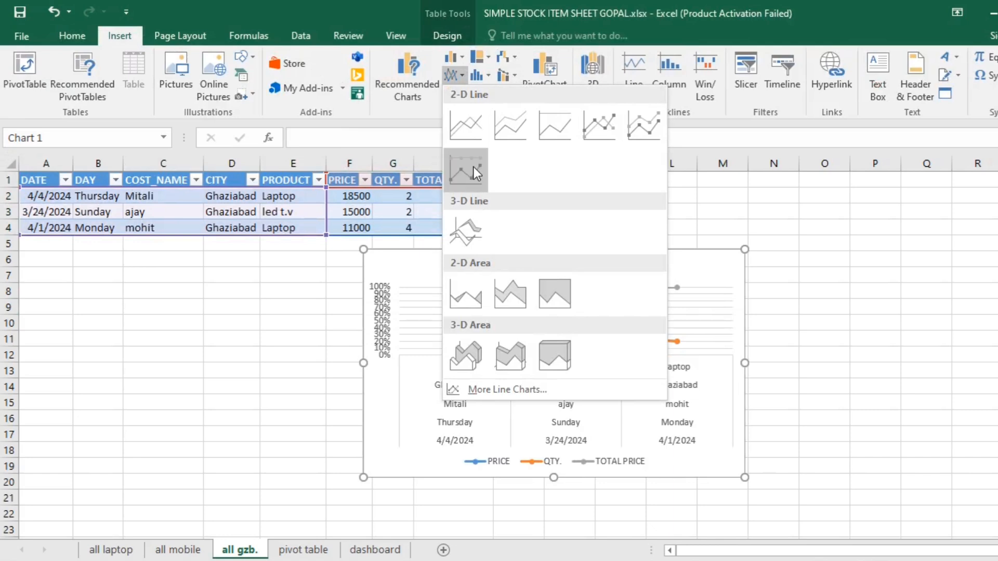
left_click(475, 131)
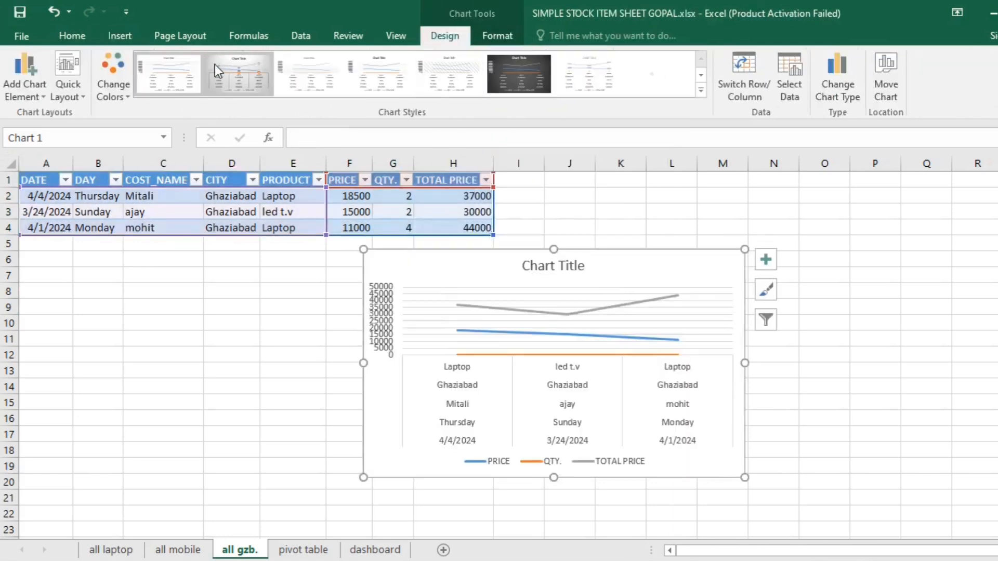
Try a different chart style and data labels on the line chart, and undo both changes.
left_click(187, 68)
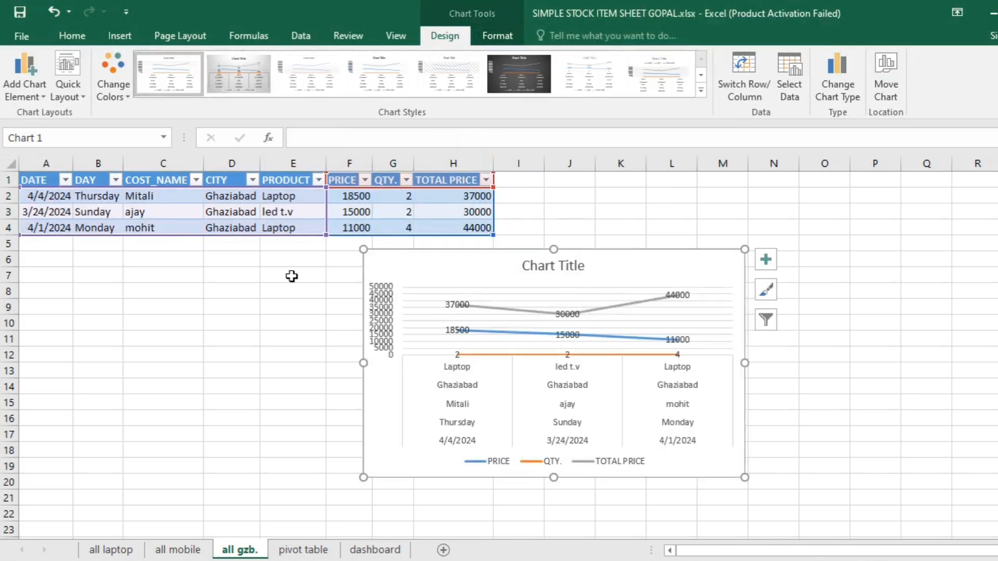
left_click(924, 318)
key("ctrl+z")
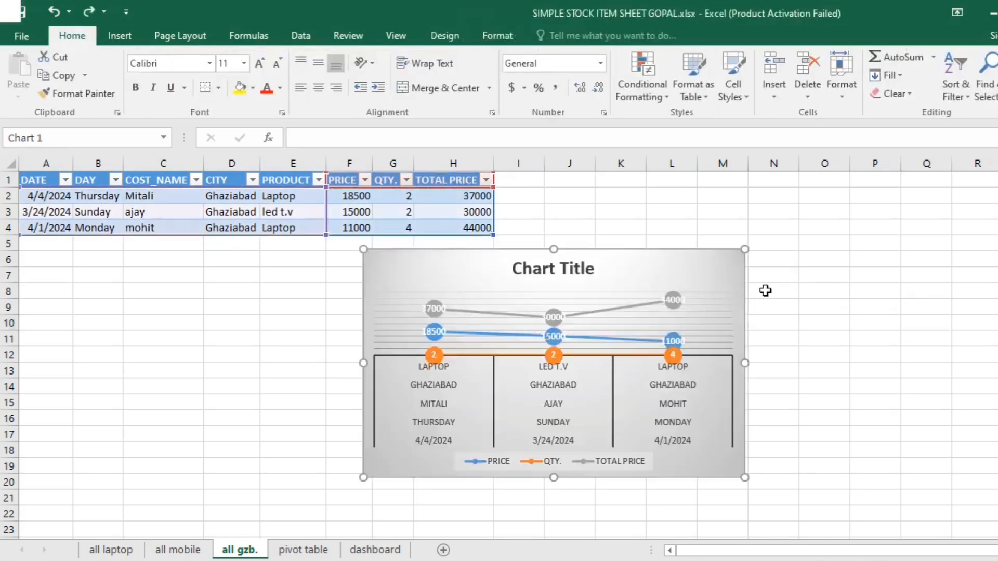
key("ctrl+z")
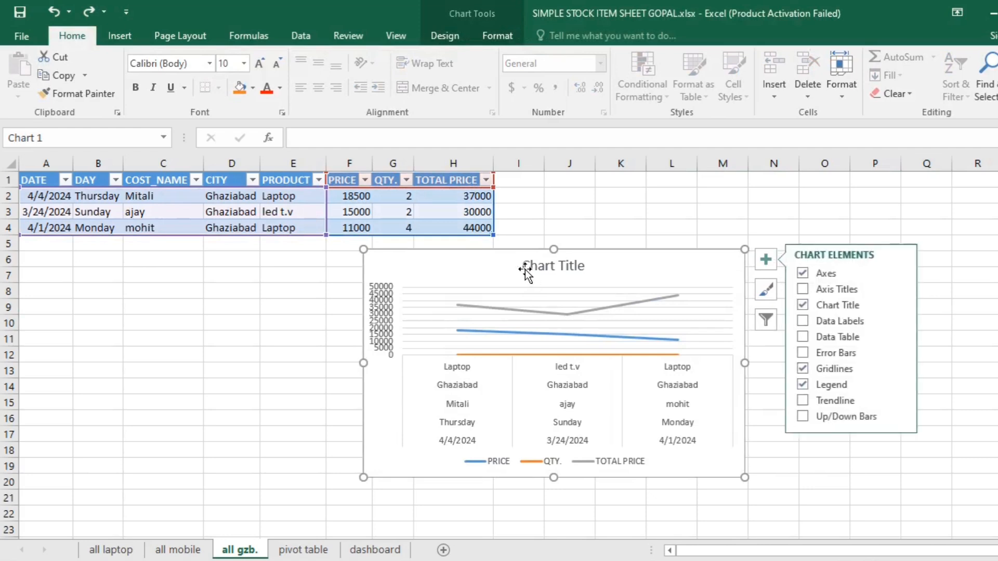
Delete the line chart from the all gzb. sheet and check the all mobile sheet.
key("ctrl")
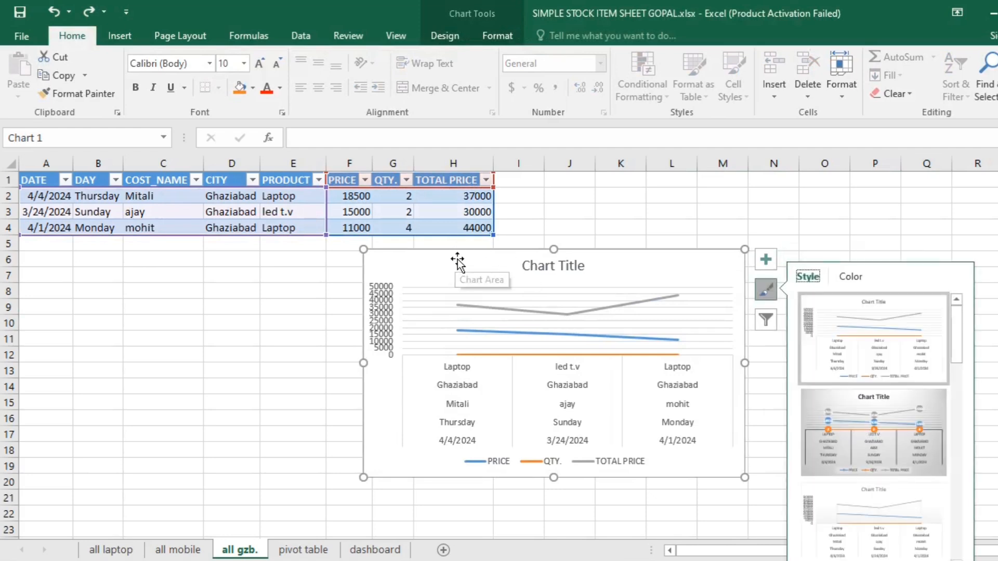
key("Delete")
left_click(257, 315)
left_click(178, 550)
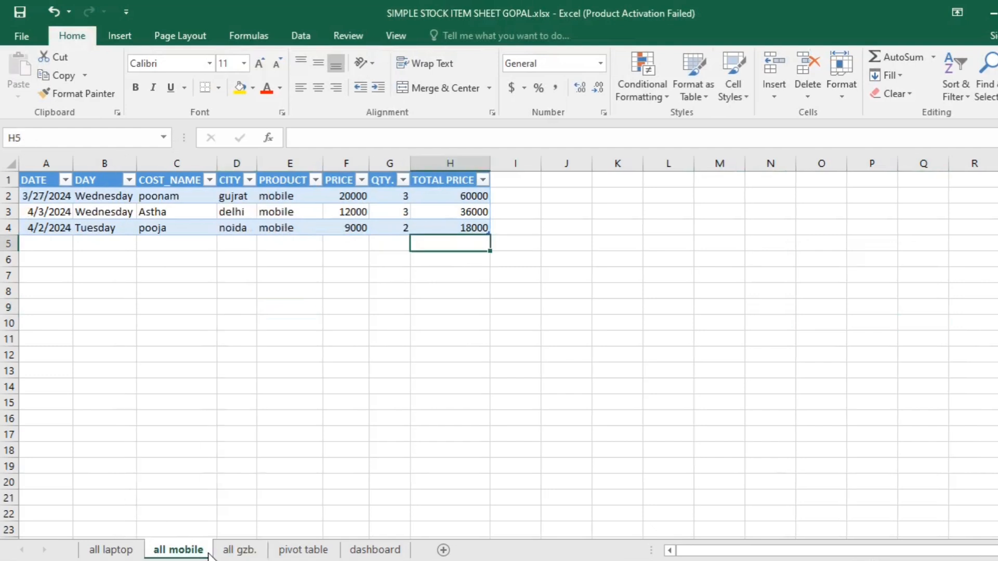
left_click(436, 340)
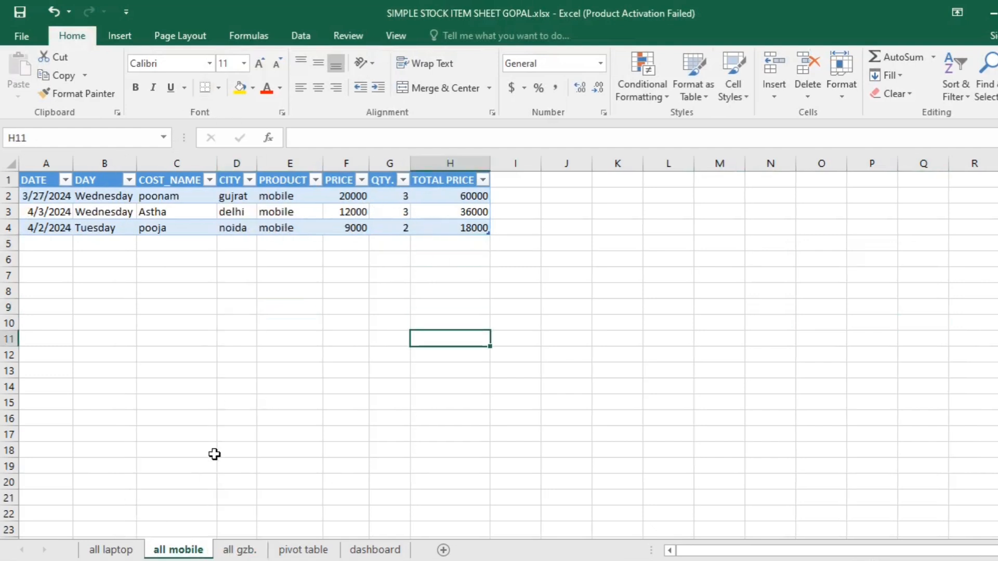
Insert a 2-D pie chart from the table A1:H4 on the all gzb. sheet and place it beside the table.
left_click_drag(486, 227, 45, 177)
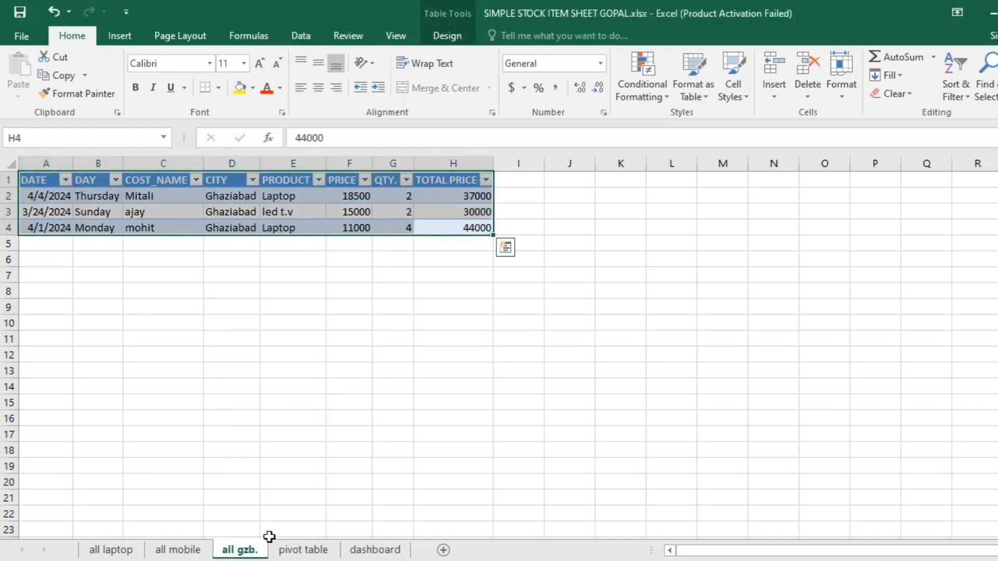
left_click(137, 31)
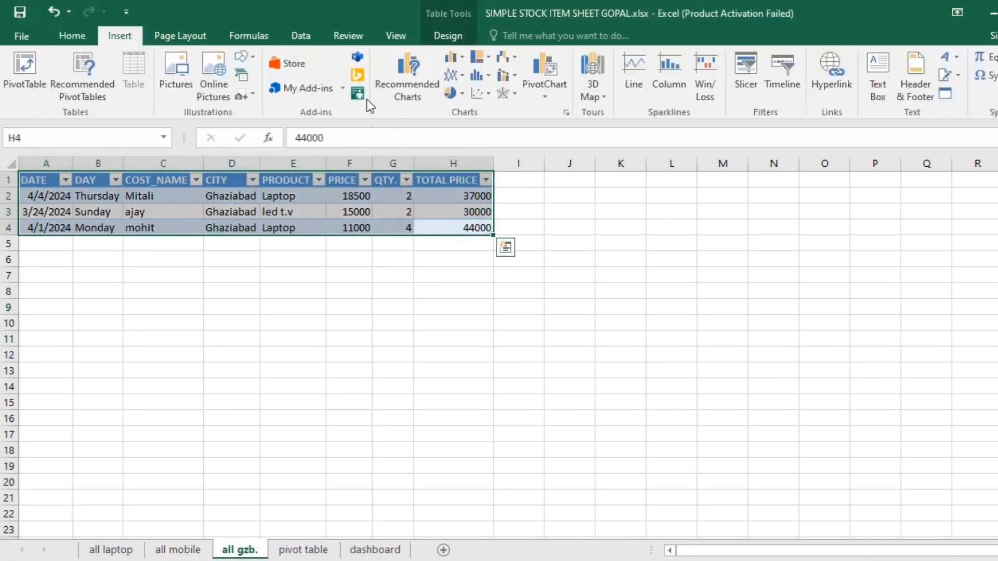
left_click(452, 93)
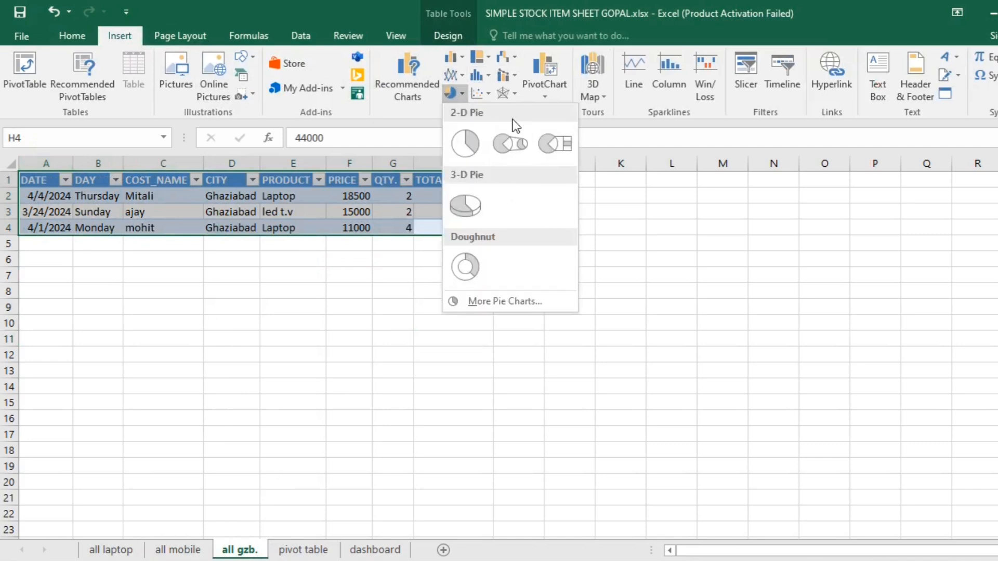
left_click(469, 142)
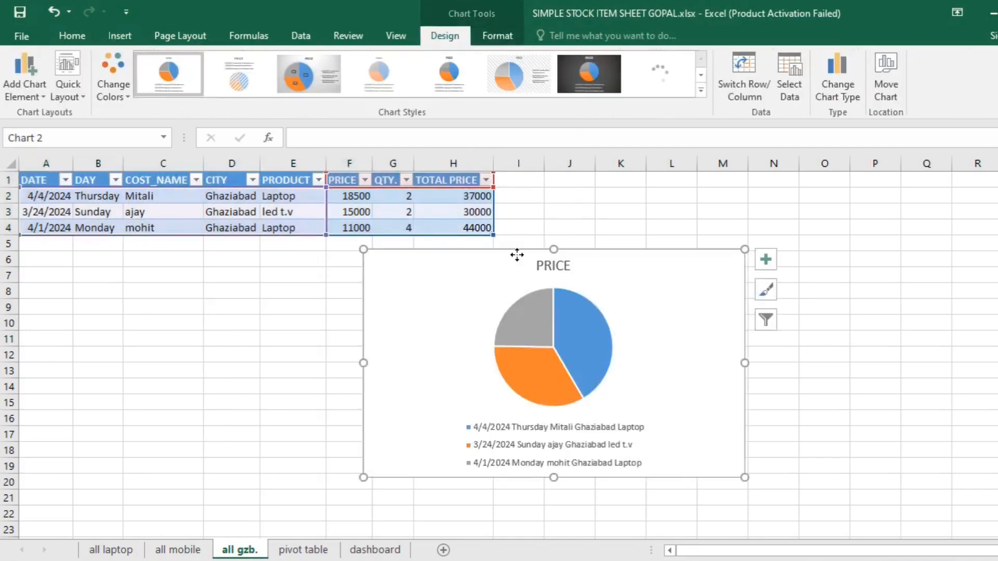
left_click_drag(514, 251, 769, 224)
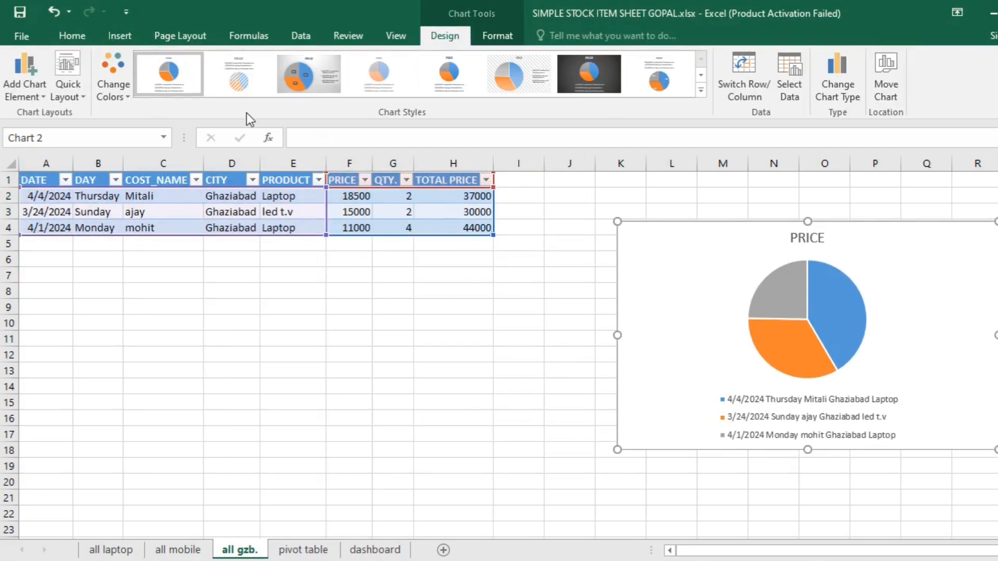
Switch the pie chart's rows and columns and limit its data range to the TOTAL PRICE column.
left_click(733, 65)
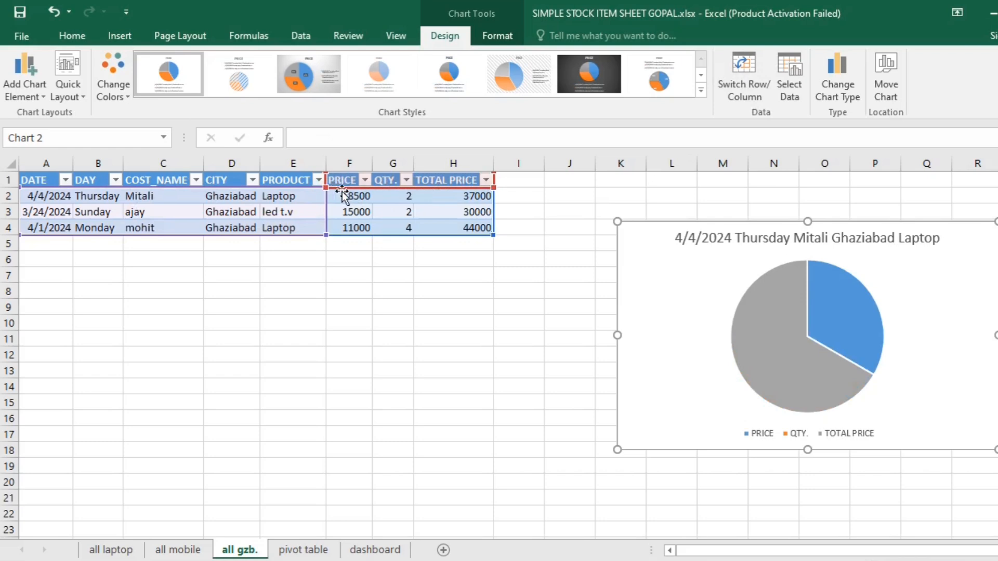
left_click_drag(325, 170, 414, 188)
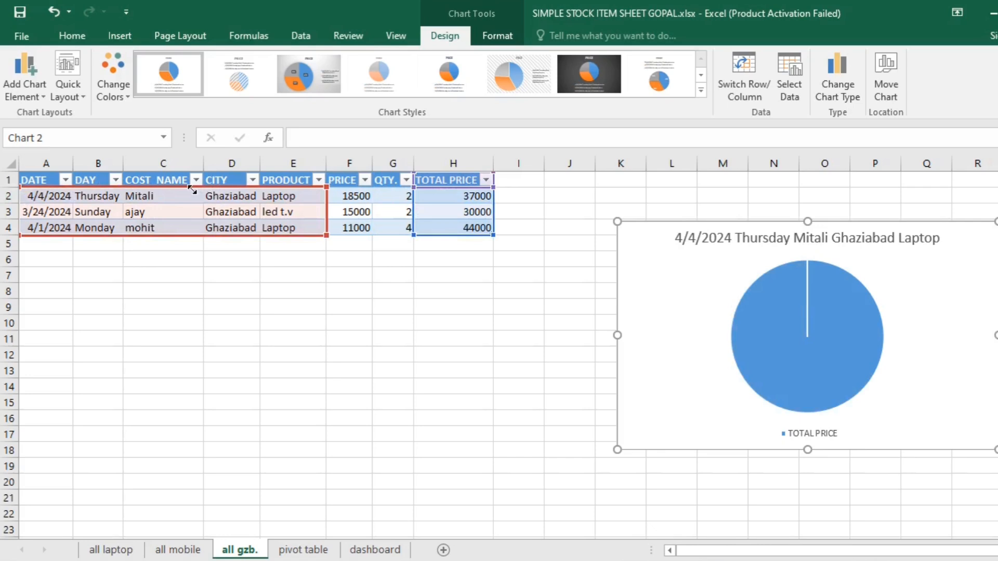
mouse_move(326, 236)
left_mouse_down()
mouse_move(254, 235)
mouse_move(321, 211)
mouse_move(323, 240)
left_mouse_up()
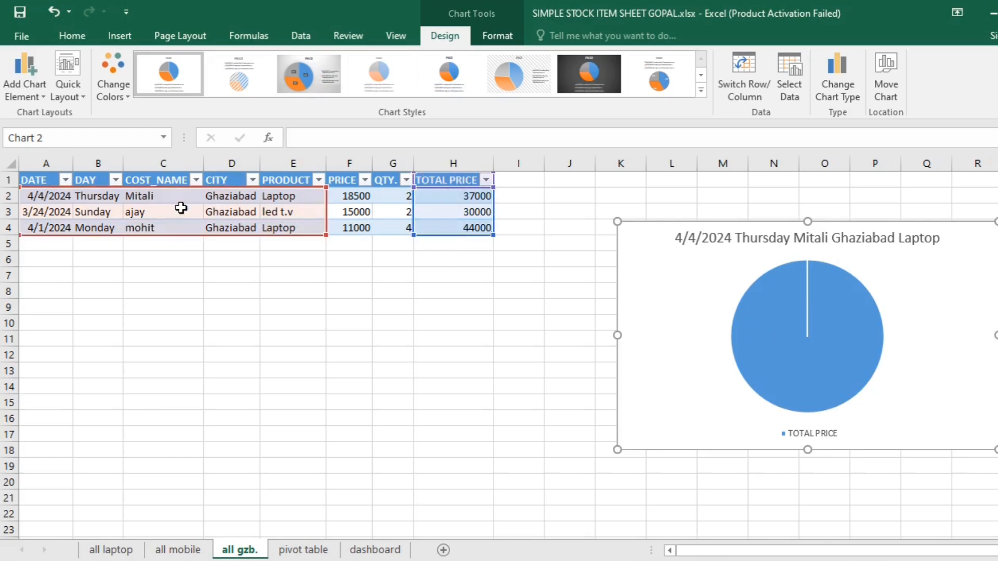
key("Escape")
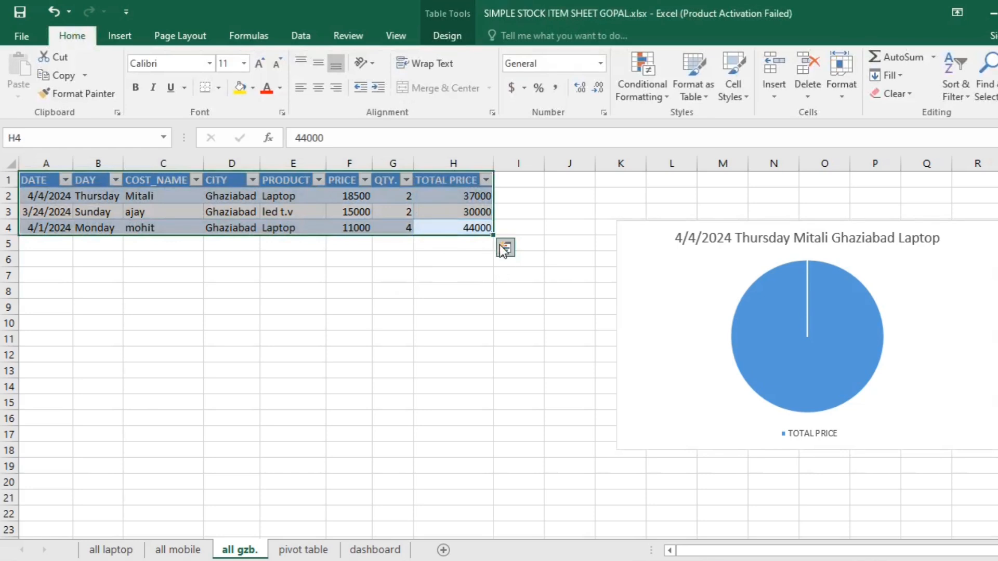
Delete the pie chart from the all gzb. sheet.
left_click_drag(475, 228, 52, 156)
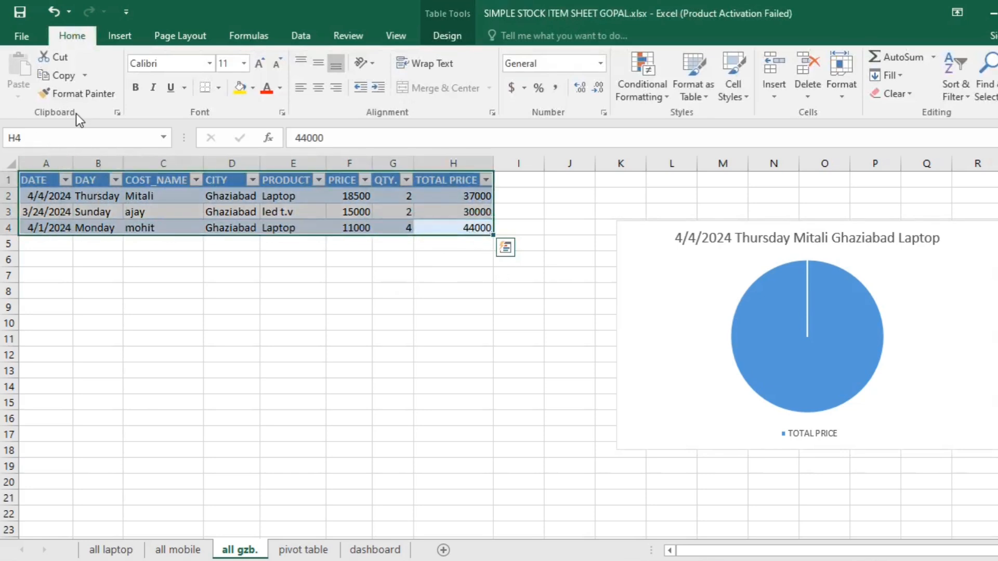
left_click(127, 35)
left_click(453, 57)
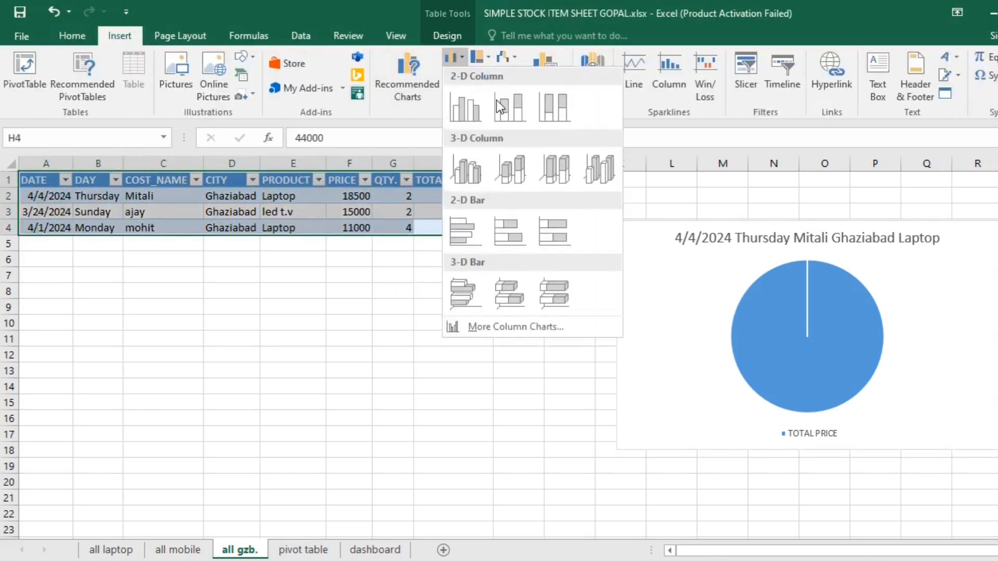
left_click(641, 271)
left_click(646, 243)
key("Delete")
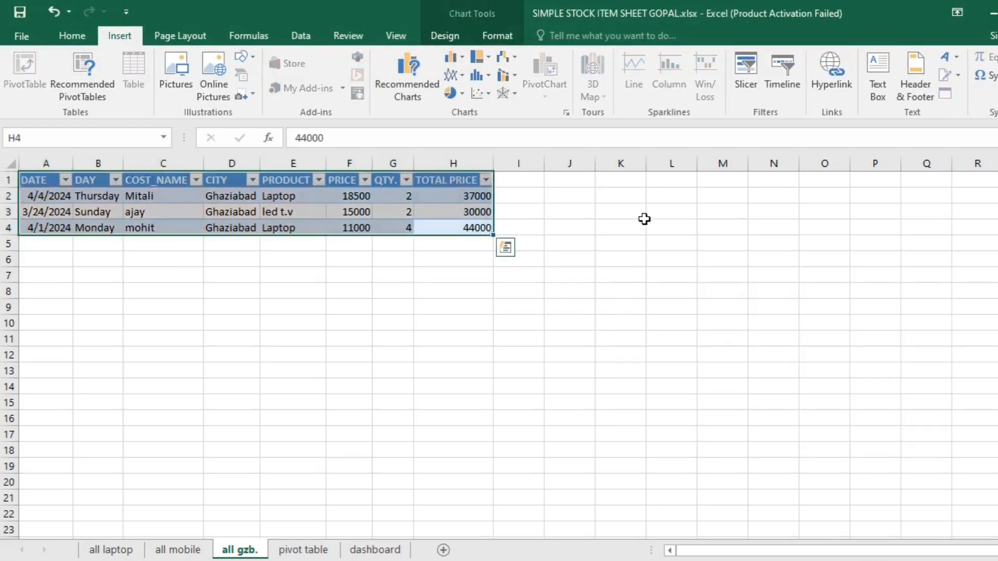
Insert a 2-D clustered column chart from the table A1:H4 on the all gzb. sheet and place it beside the table.
left_click(456, 257)
left_click_drag(470, 227, 23, 179)
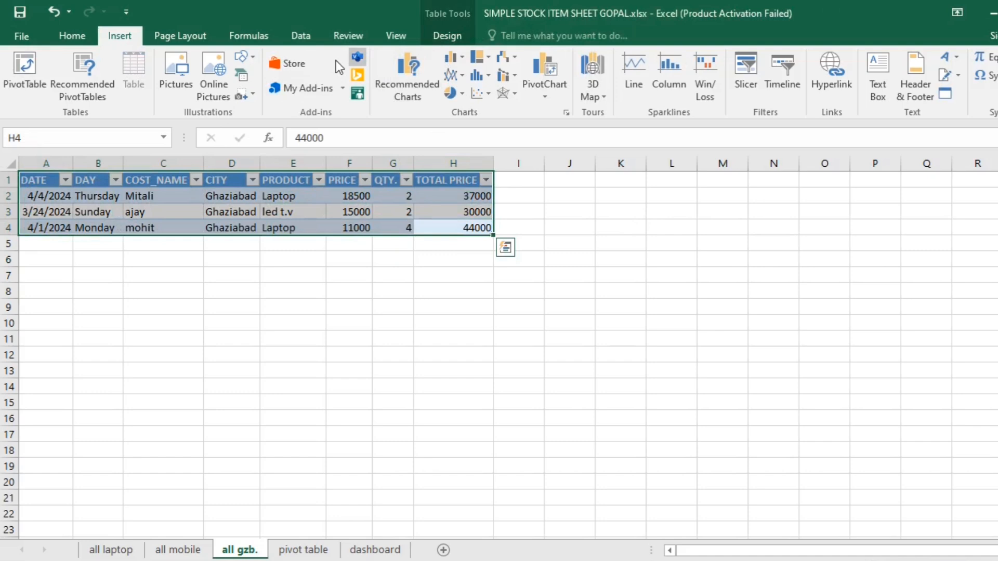
left_click(462, 57)
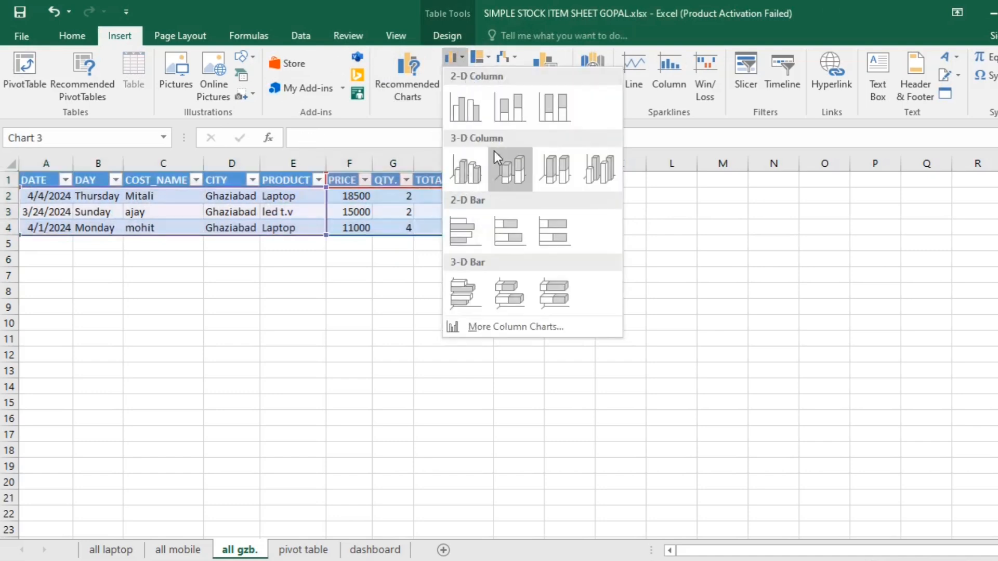
left_click(478, 114)
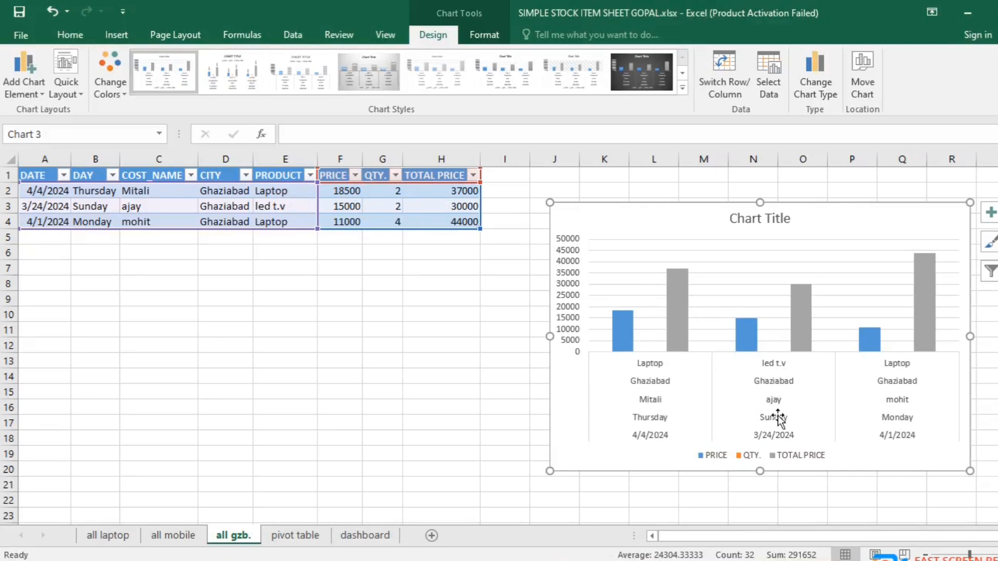
Add data labels to the column chart on the all gzb. sheet and deselect it.
left_click(990, 212)
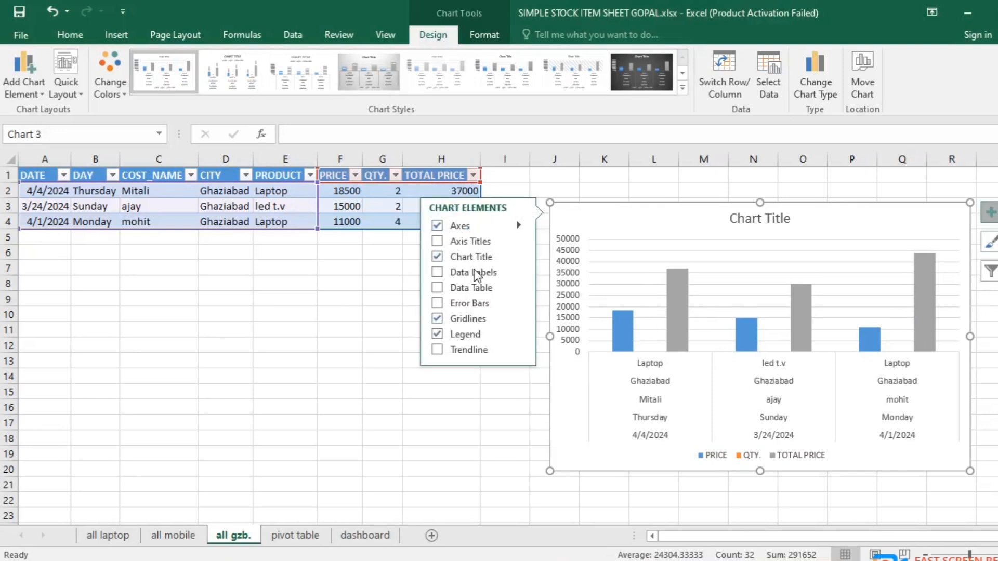
left_click(436, 273)
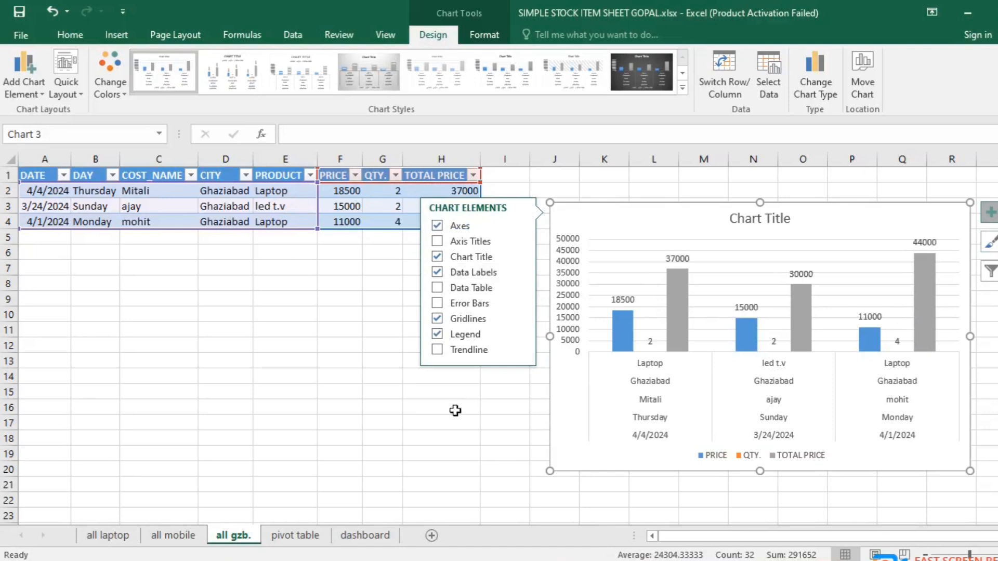
left_click(444, 424)
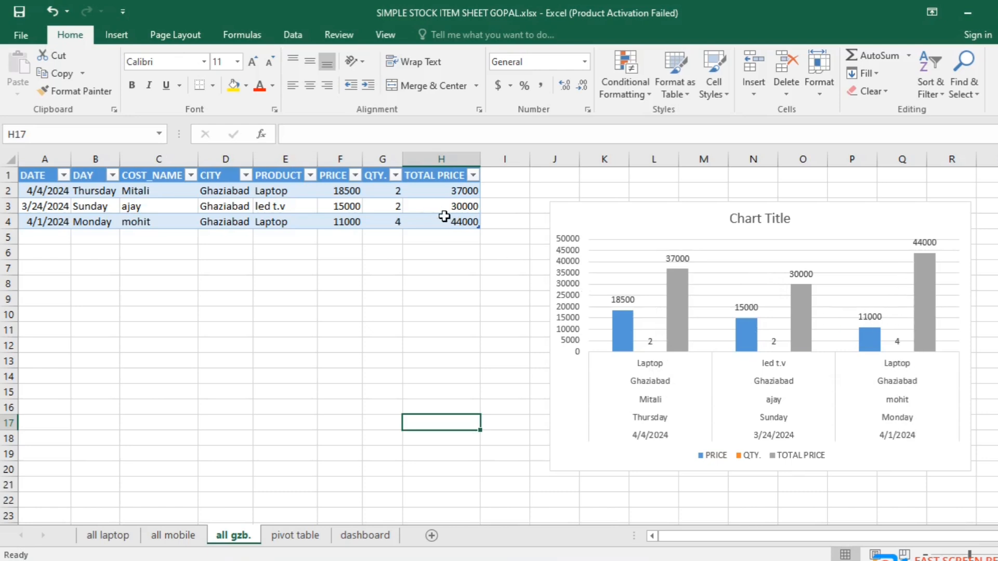
Move the city totals chart on the pivot table sheet slightly closer to the PivotTable.
left_click(271, 535)
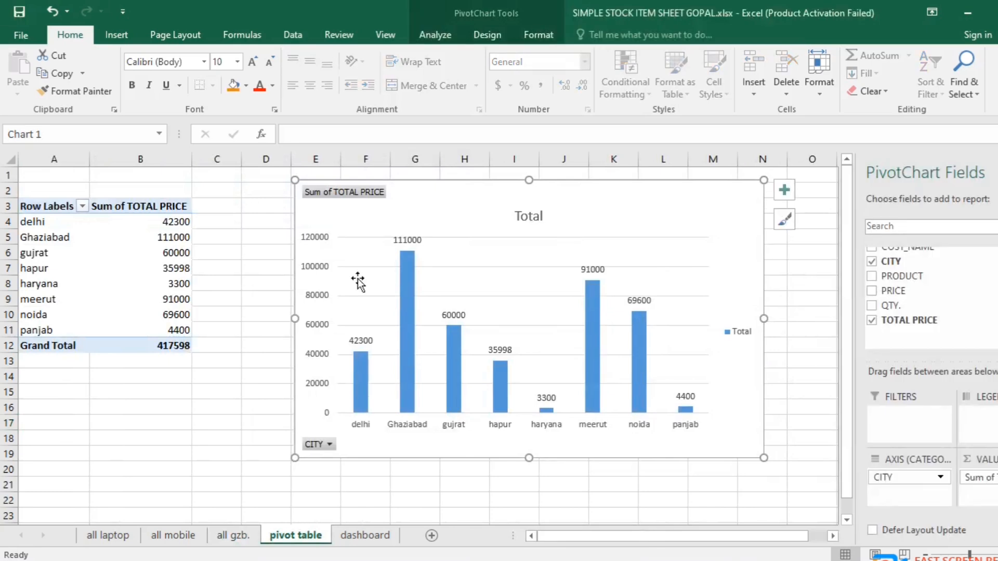
left_click_drag(303, 210, 263, 213)
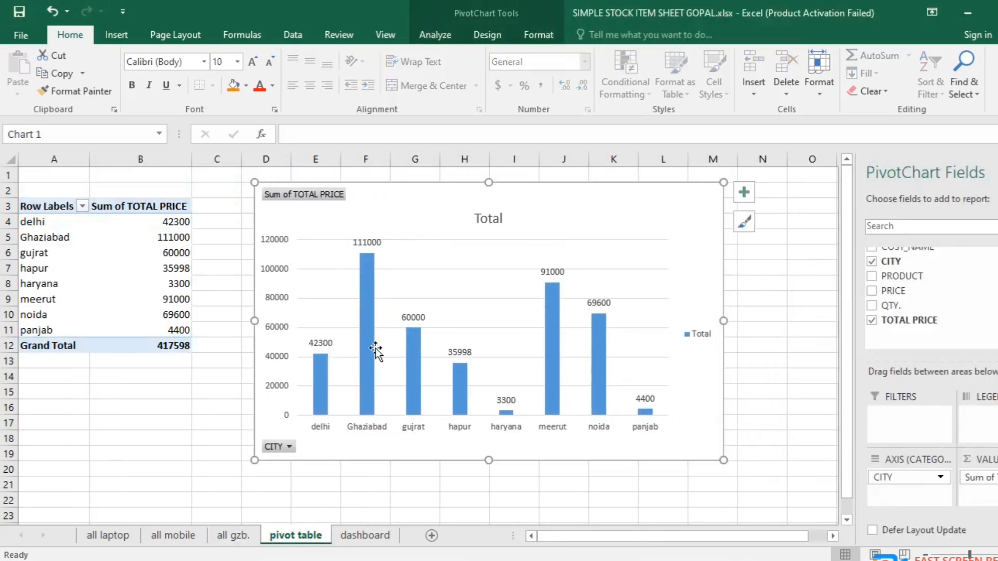
left_click_drag(560, 200, 664, 227)
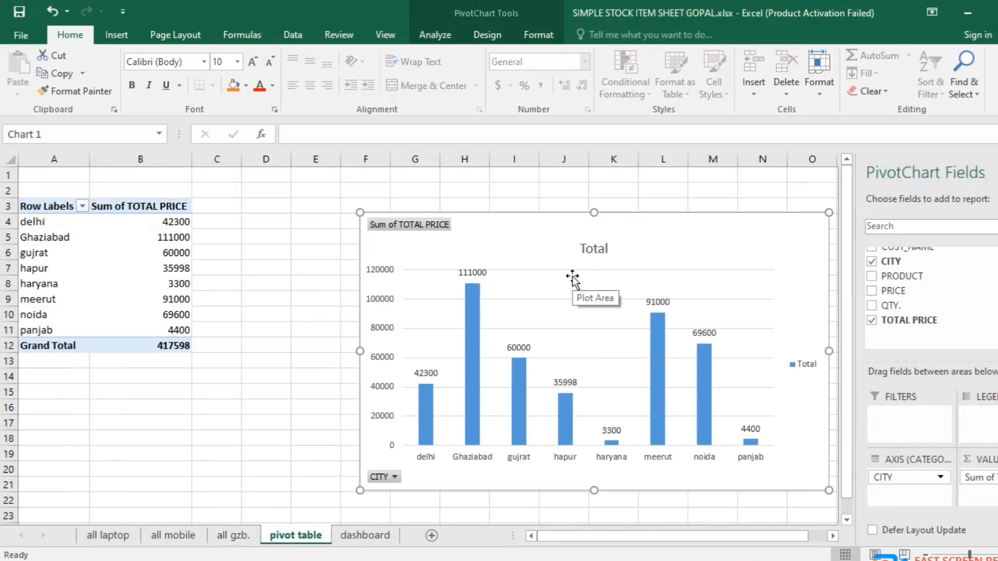
left_click_drag(539, 223, 453, 197)
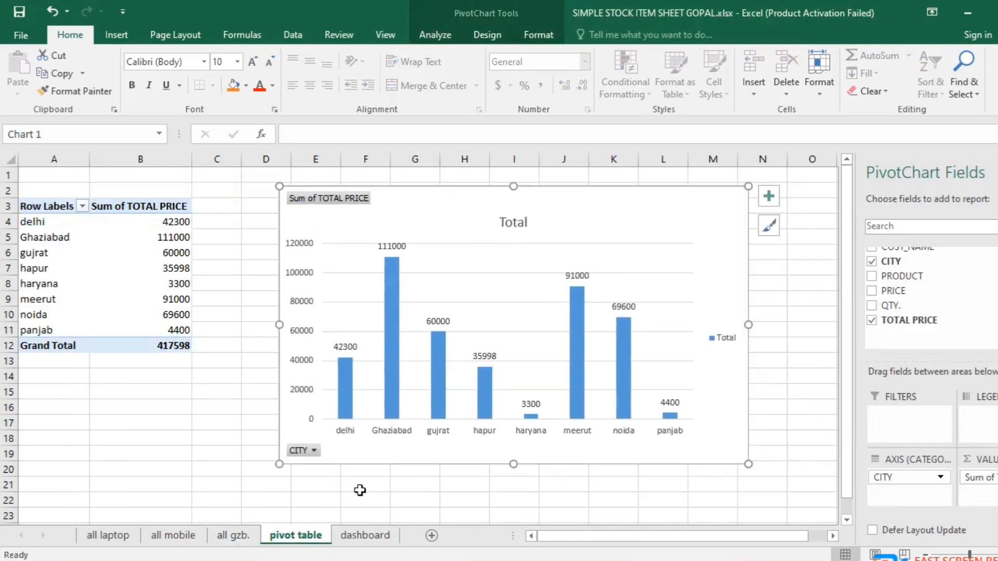
Check the dashboard and all gzb. sheets and nudge the city totals chart on the pivot table sheet slightly.
left_click(366, 535)
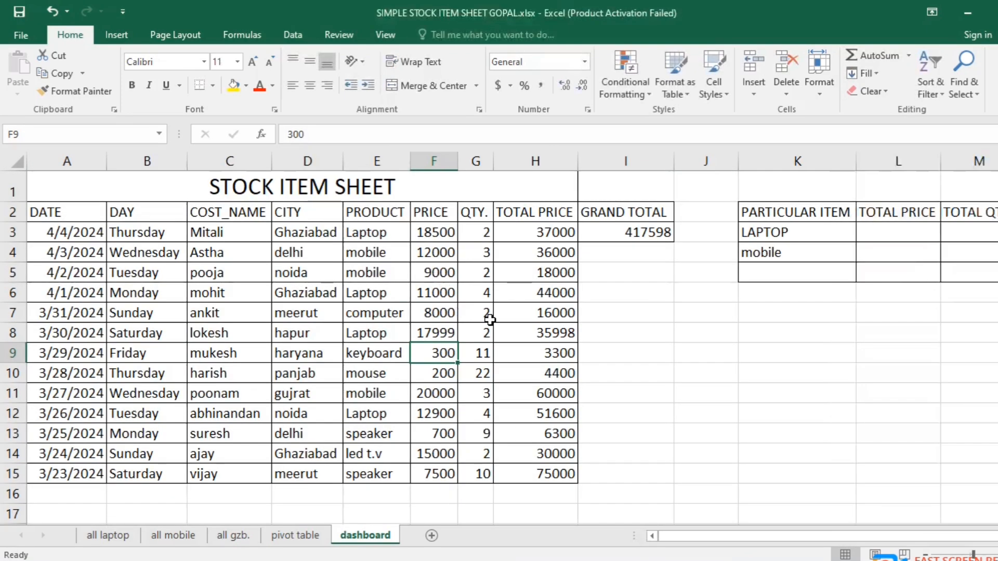
left_click(312, 536)
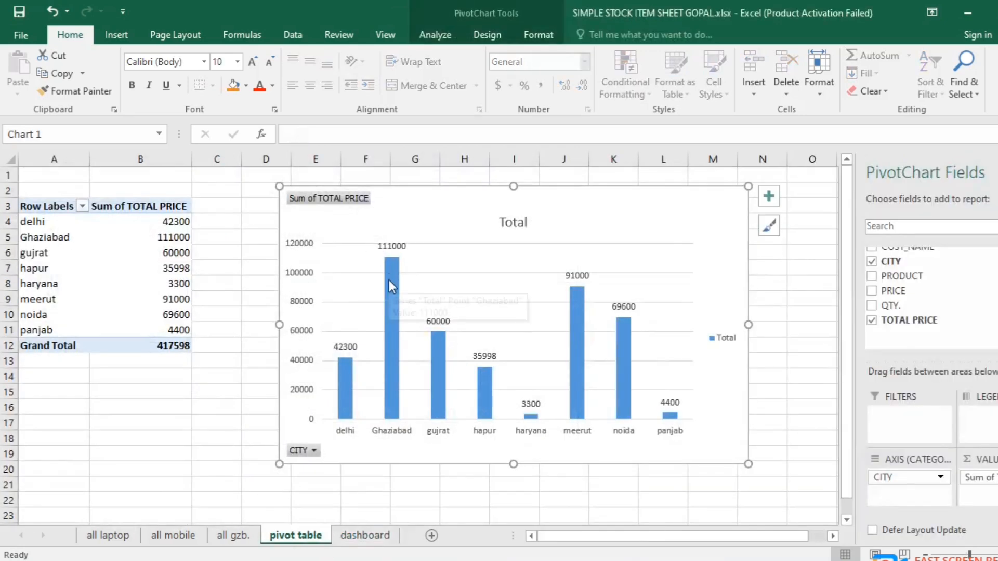
left_click(234, 535)
left_click(291, 535)
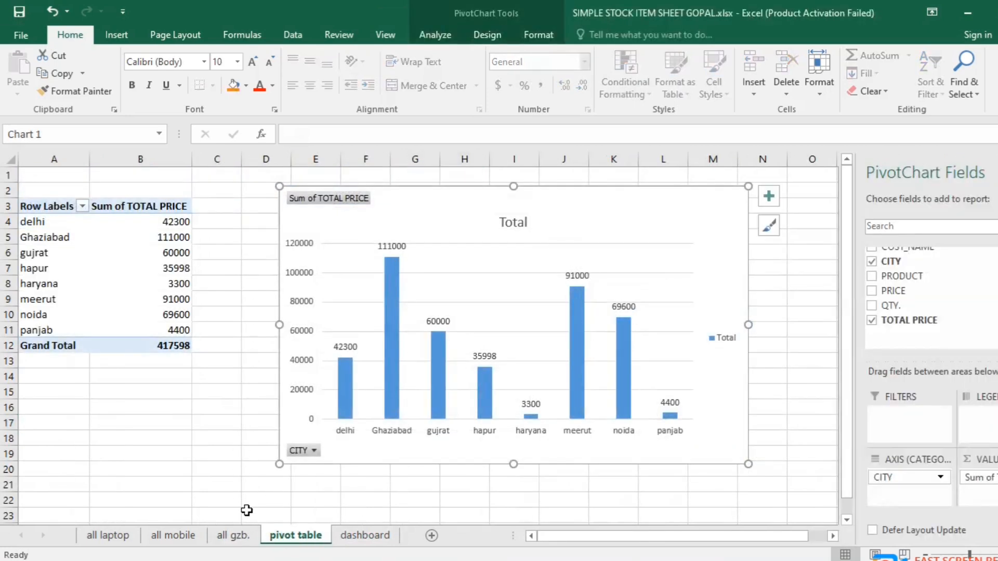
left_click_drag(400, 196, 391, 207)
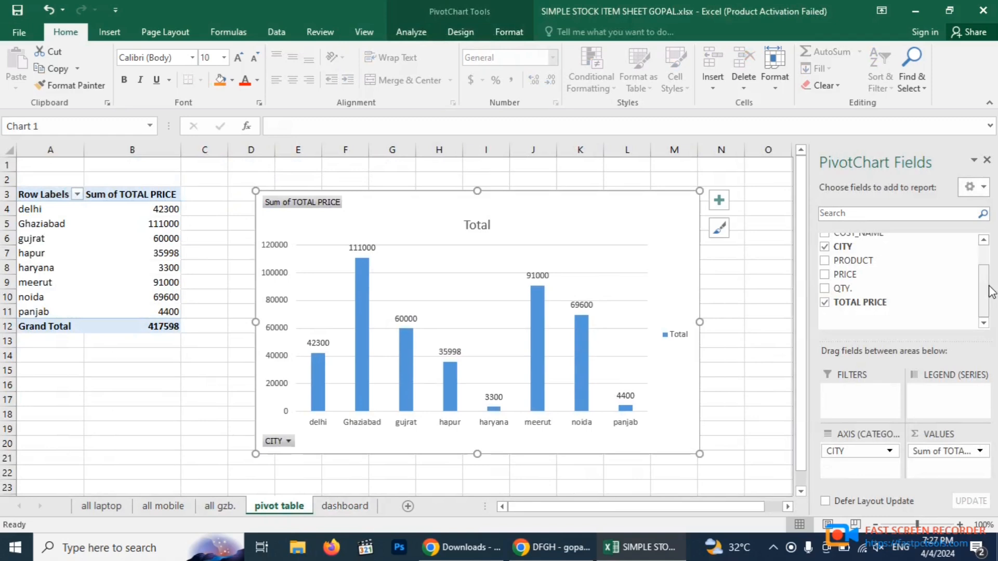
Add PRODUCT as a report filter to the PivotTable and its chart, and filter to Laptop.
left_click_drag(986, 286, 985, 266)
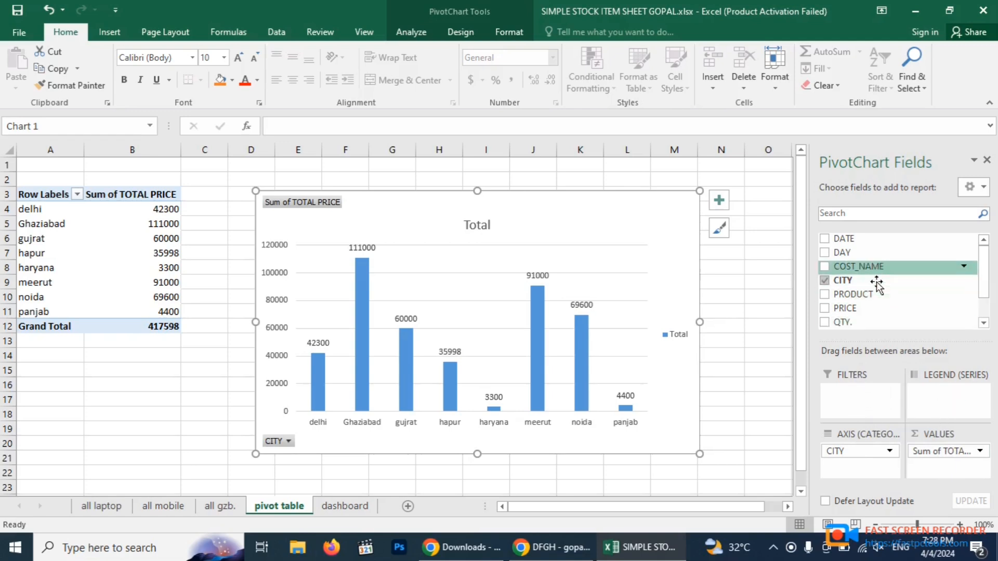
left_click_drag(842, 296, 844, 400)
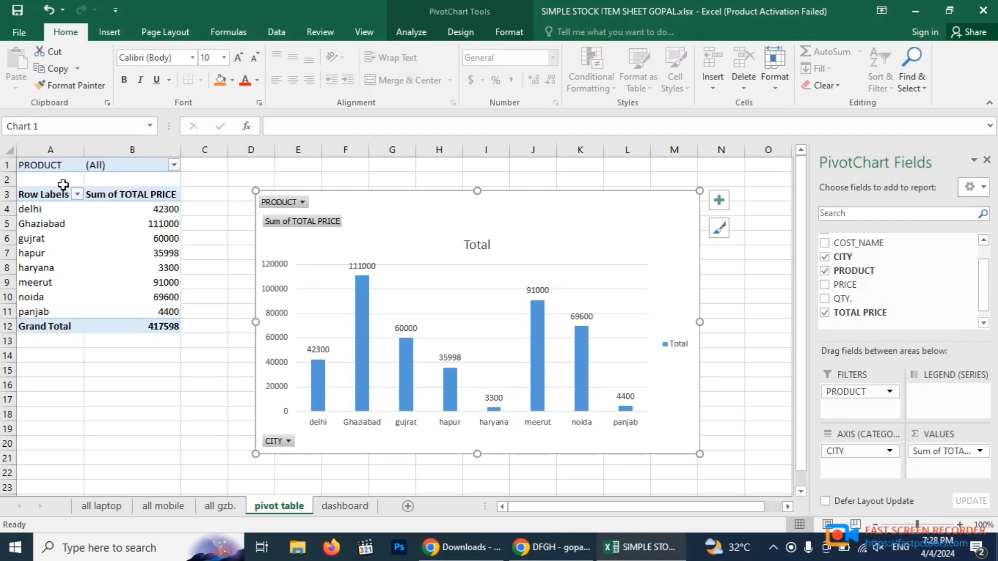
left_click(174, 165)
left_click(44, 235)
left_click(85, 351)
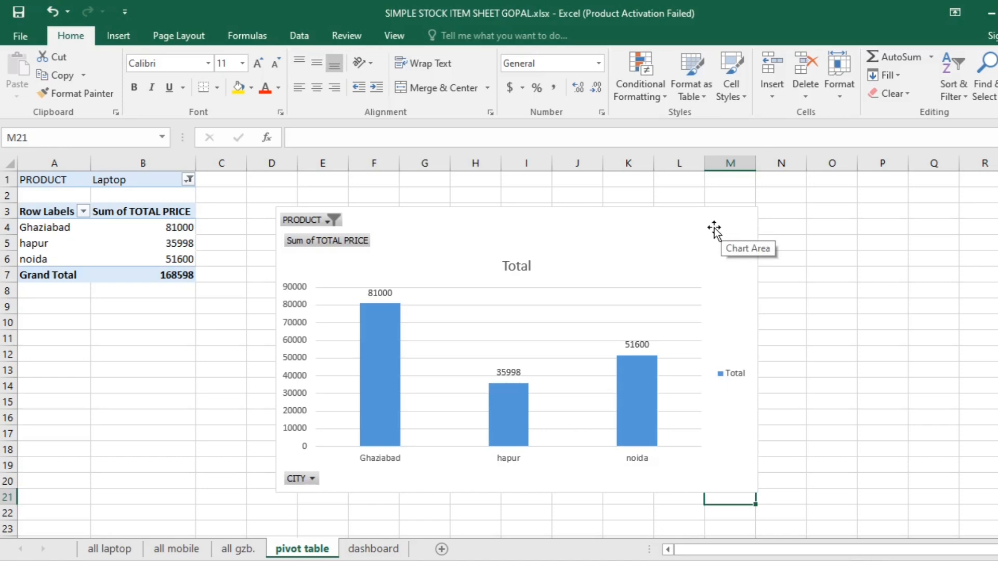
left_click(697, 224)
right_click(697, 223)
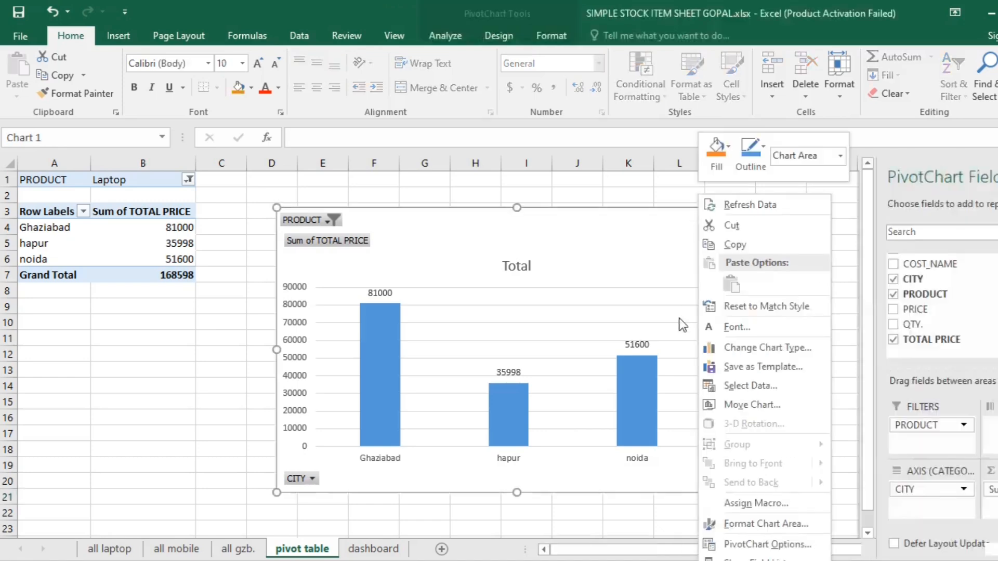
key("Escape")
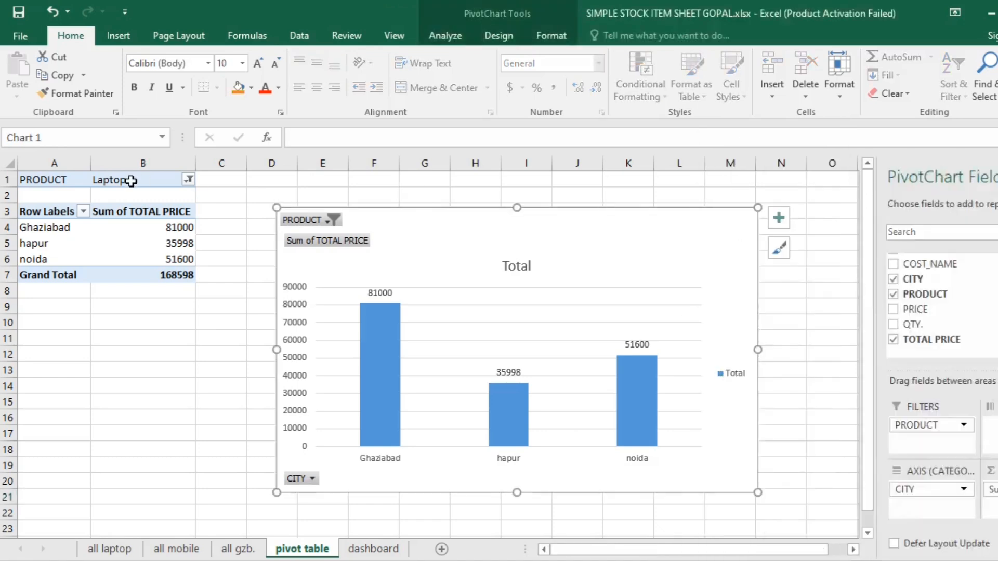
Set the PivotTable's PRODUCT filter to mobile.
left_click(188, 180)
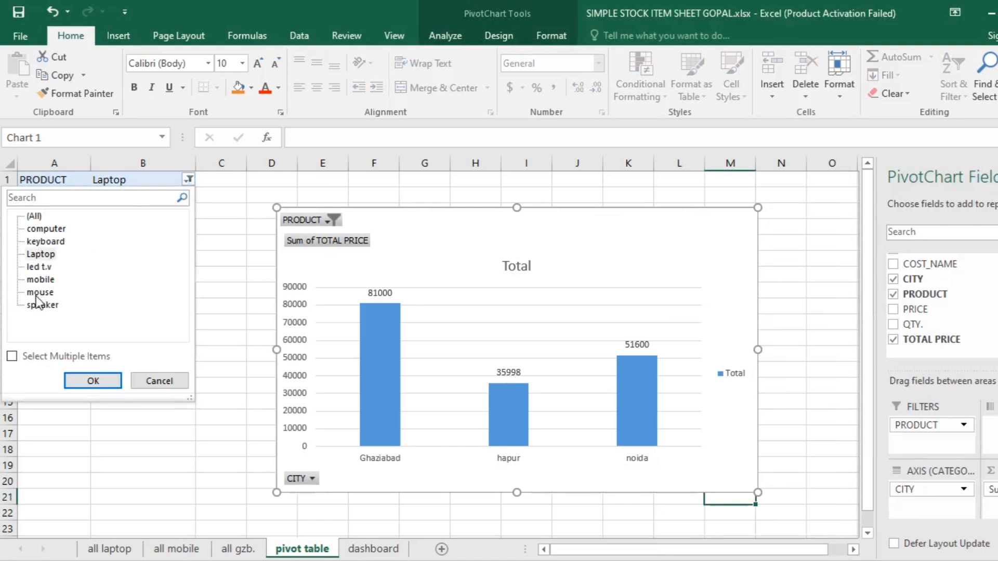
left_click(92, 381)
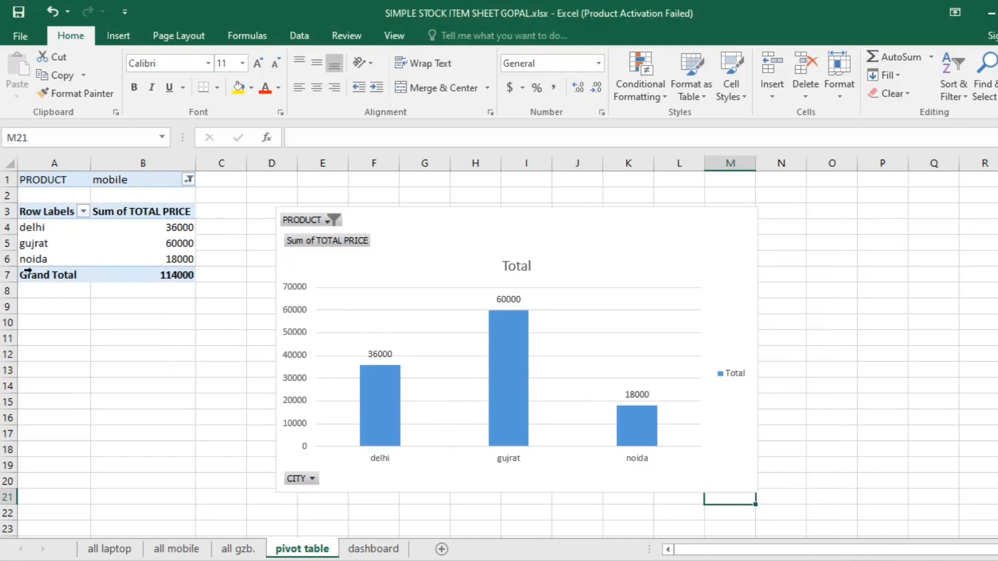
Look through the extracted detail sheets and return to the dashboard sheet.
left_click(249, 550)
left_click(179, 550)
left_click(138, 550)
left_click(150, 549)
left_click(374, 550)
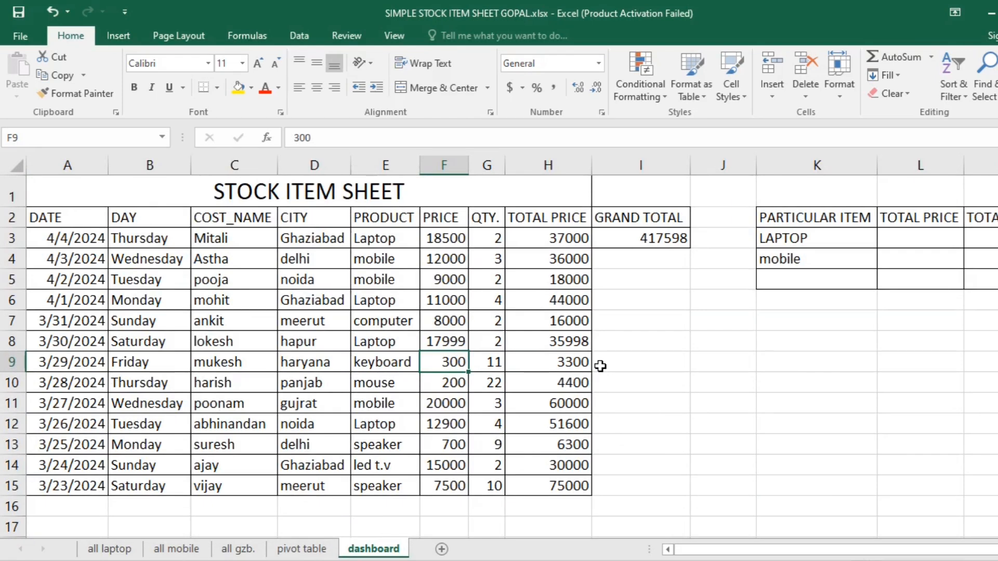